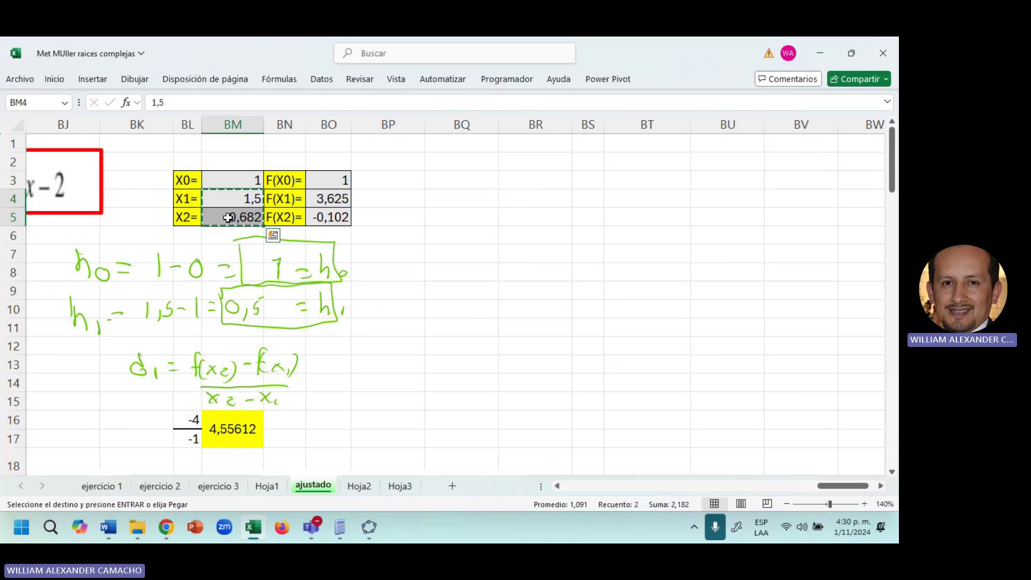
Paste the copied X1 and X2 values into X0 and X1, and set X2 in cell BM5 to 0,699
key(ctrl+v)
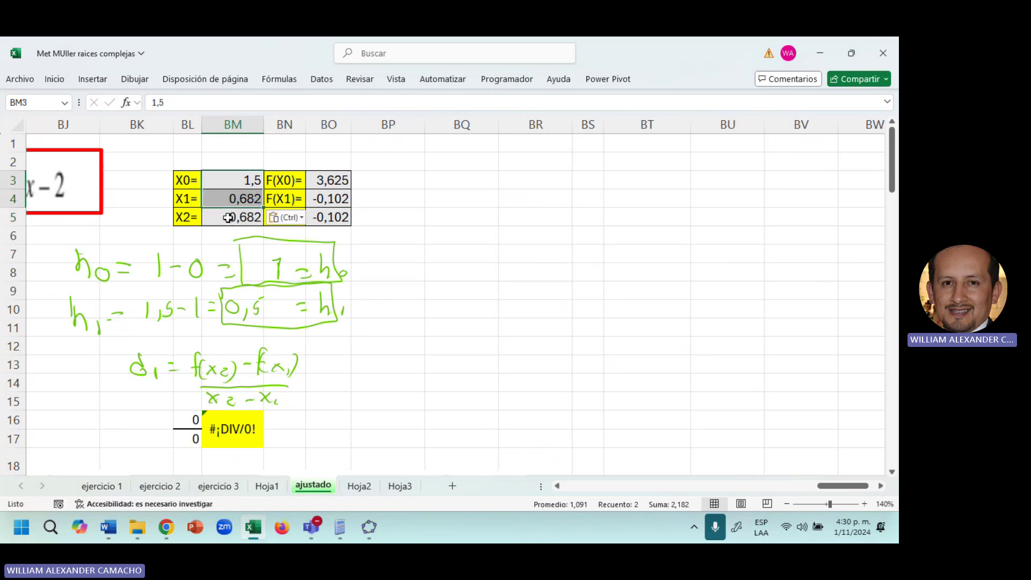
click(229, 217)
text(,)
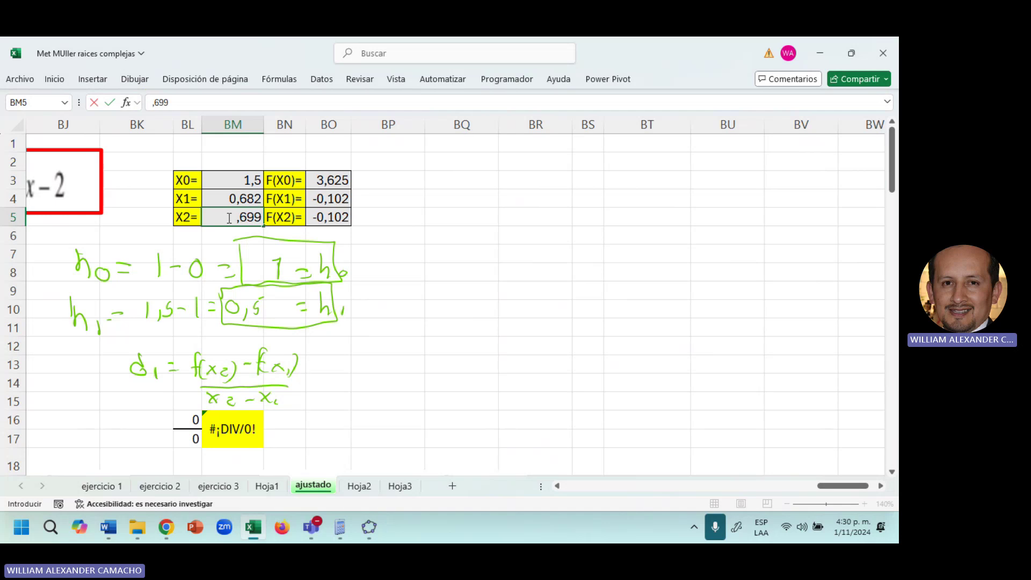
text(699)
key(Return)
Examine the recalculated X3 result and the discriminant below the input table for this iteration
key(Return)
key(Return)
key(Return)
key(Return)
key(Return)
key(Return)
key(Return)
key(Return)
key(Return)
key(Return)
key(Return)
key(Return)
key(Return)
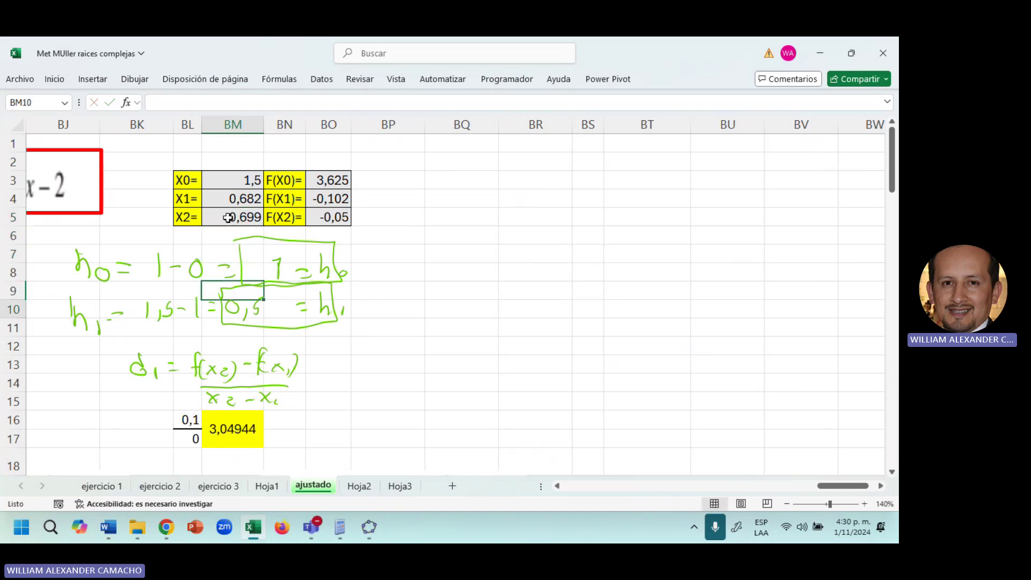
key(Return)
key(Return)
key(Return)
key(Return)
key(Return)
key(Return)
key(Return)
key(Return)
key(Return)
key(Return)
key(Return)
key(Return)
key(Return)
key(Return)
key(Return)
key(Return)
key(Return)
key(Return)
key(Return)
key(Return)
key(Up)
key(Up)
key(Up)
key(Up)
key(Up)
key(Up)
key(Up)
key(Up)
key(Up)
key(Up)
key(Up)
key(Up)
key(Up)
key(Up)
key(Up)
key(Up)
key(Up)
key(Up)
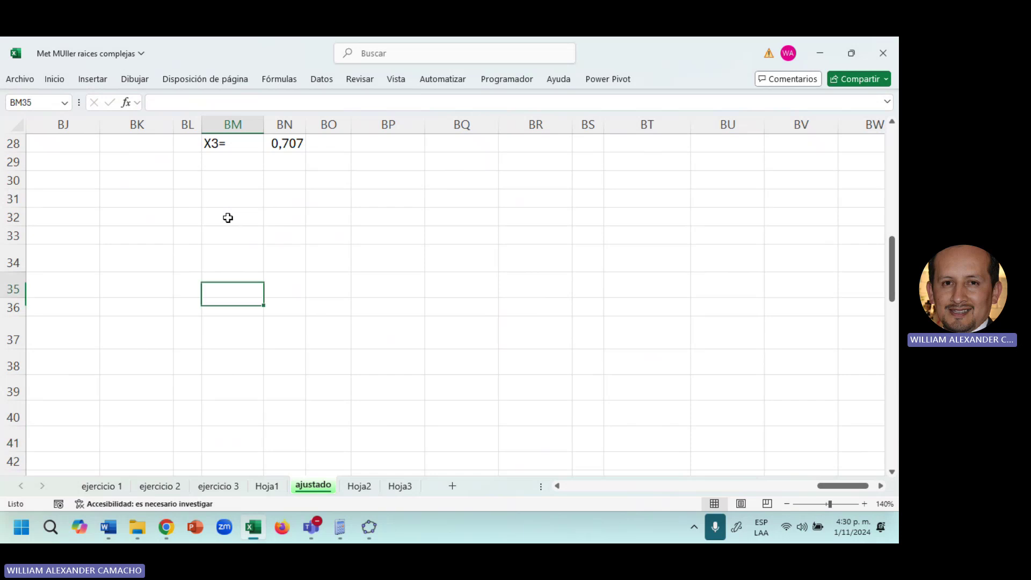
key(Up)
key(Up)
key(Up)
key(Up)
key(Up)
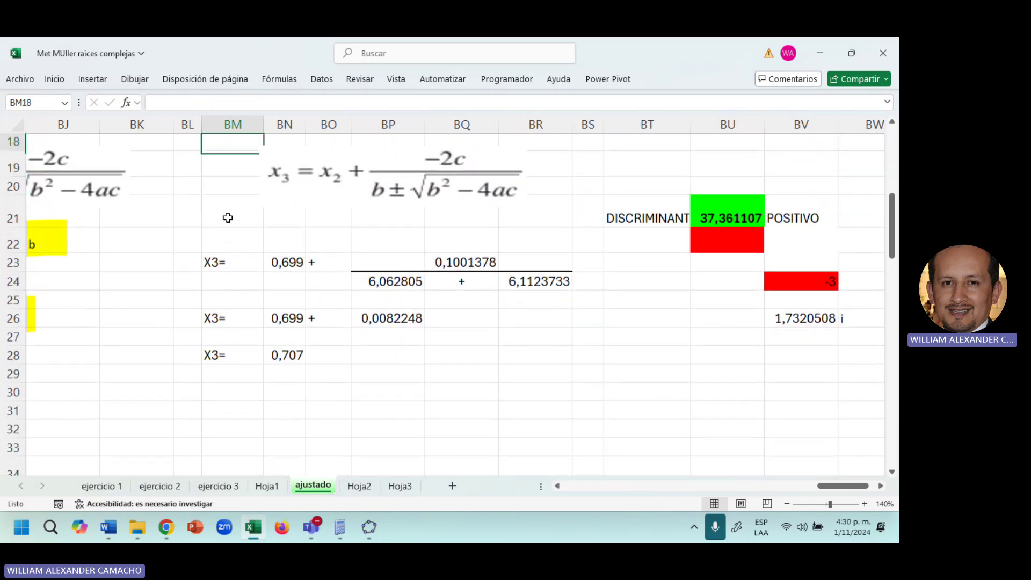
Duplicate the iteration block by copying columns BF through BW and pasting them starting at column BX
key(Up)
key(Up)
key(Up)
key(Up)
key(Up)
key(Up)
key(Up)
key(Up)
key(Up)
key(Up)
key(Up)
key(Up)
key(Up)
key(Up)
key(Up)
key(Up)
key(Up)
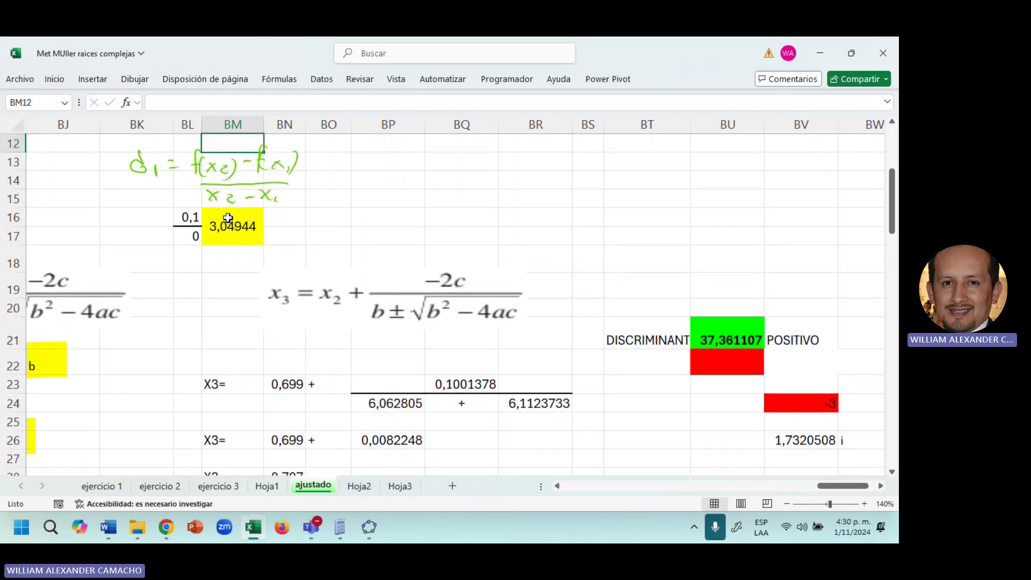
key(Left)
key(Left)
key(Left)
key(Left)
key(Left)
key(Left)
key(Left)
key(Left)
key(Left)
key(Left)
key(Left)
key(Left)
key(Left)
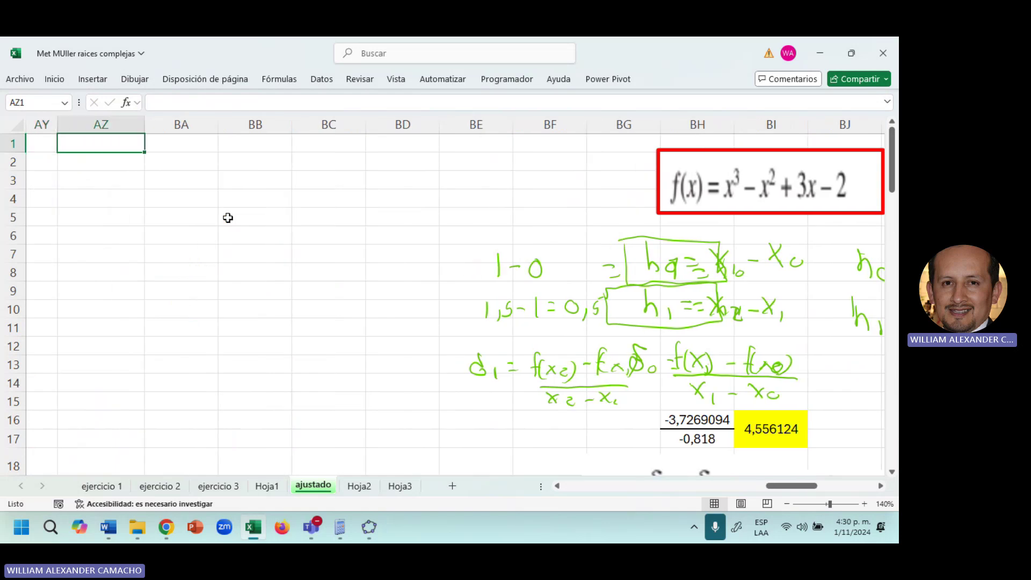
key(Right)
key(Right)
key(Right)
key(Right)
key(Right)
key(Right)
key(Down)
key(Down)
key(Down)
key(Down)
key(Down)
key(Down)
key(Down)
key(Down)
key(Down)
key(Down)
key(Down)
key(Down)
key(Down)
key(Down)
key(Down)
key(Down)
key(Down)
key(Down)
key(Down)
key(Down)
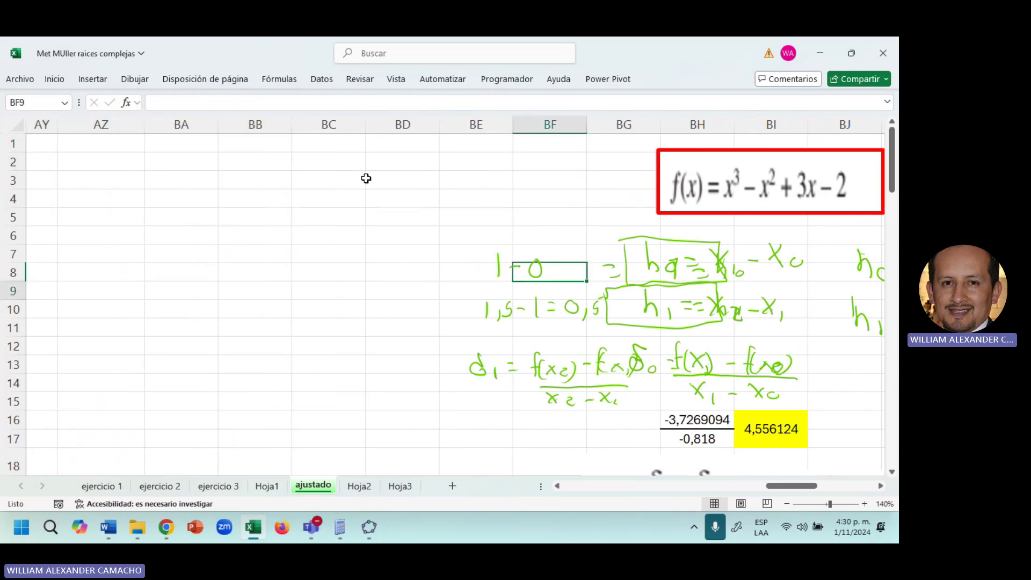
key(Down)
key(Down)
key(Down)
key(Down)
key(Down)
key(Down)
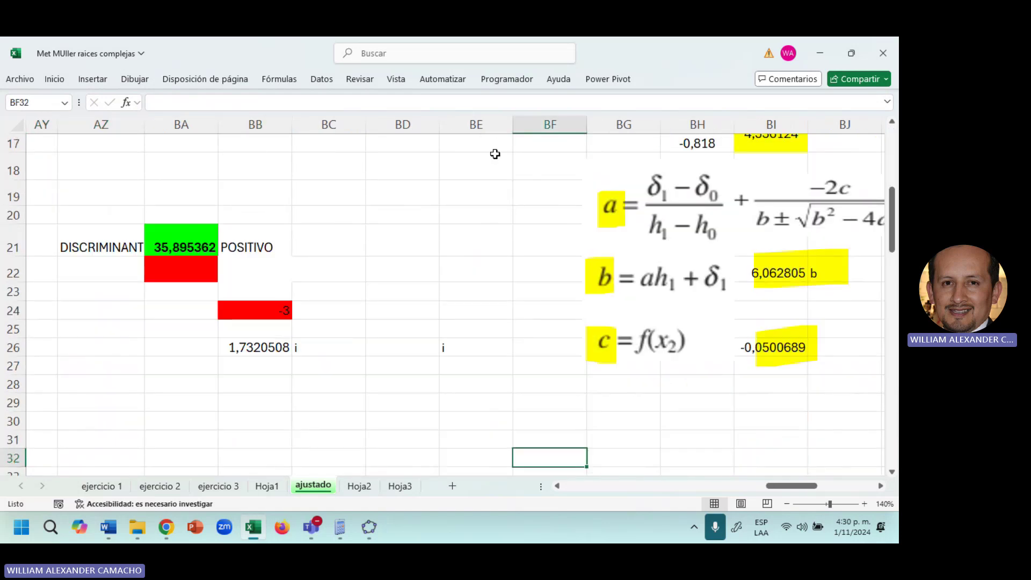
mouse_move(551, 124)
mouse_down()
mouse_move(698, 124)
mouse_move(551, 124)
mouse_up()
key(ctrl+c)
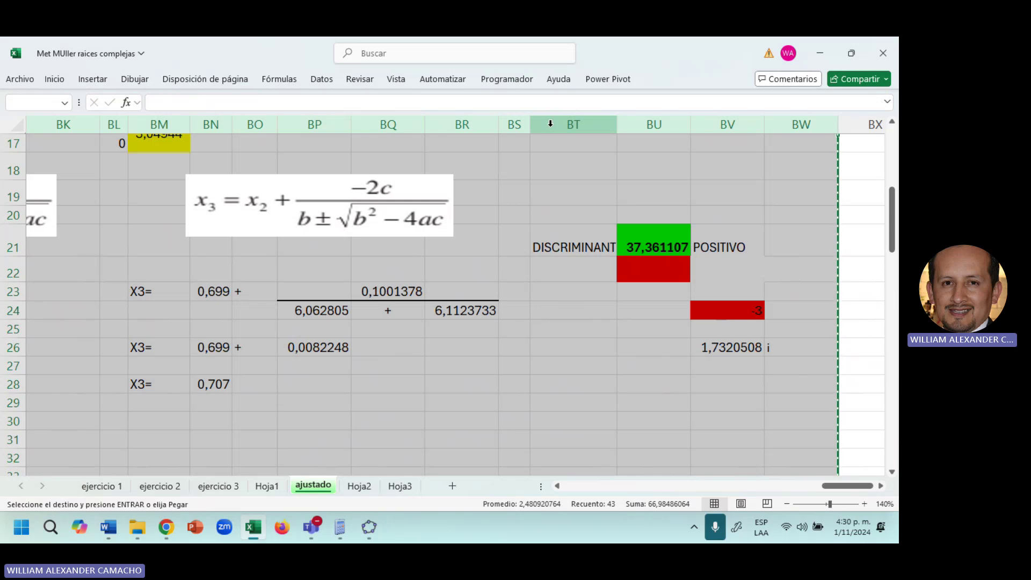
key(Right)
key(Right)
key(Right)
key(Right)
key(Right)
key(Right)
key(Right)
key(Right)
key(Right)
key(Right)
key(Right)
key(Right)
key(Right)
key(Right)
key(Right)
key(Right)
key(Right)
key(Right)
key(Right)
key(Right)
key(Right)
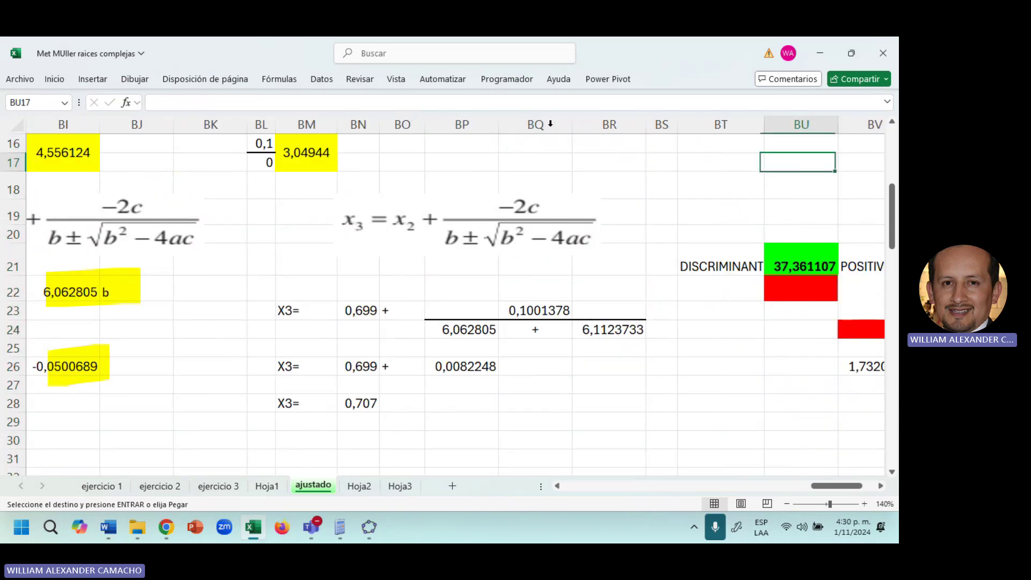
click(632, 122)
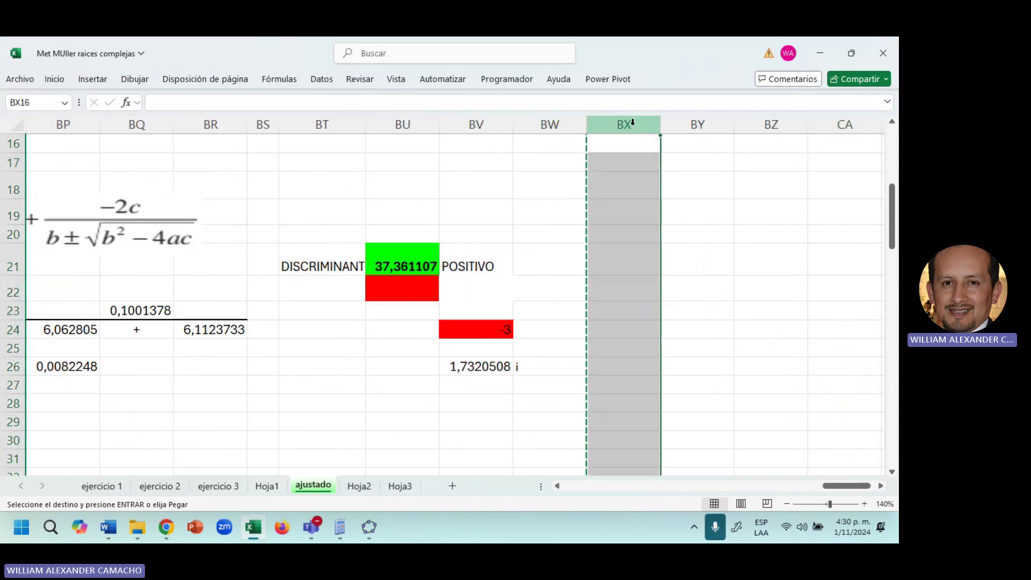
key(ctrl+v)
click(636, 228)
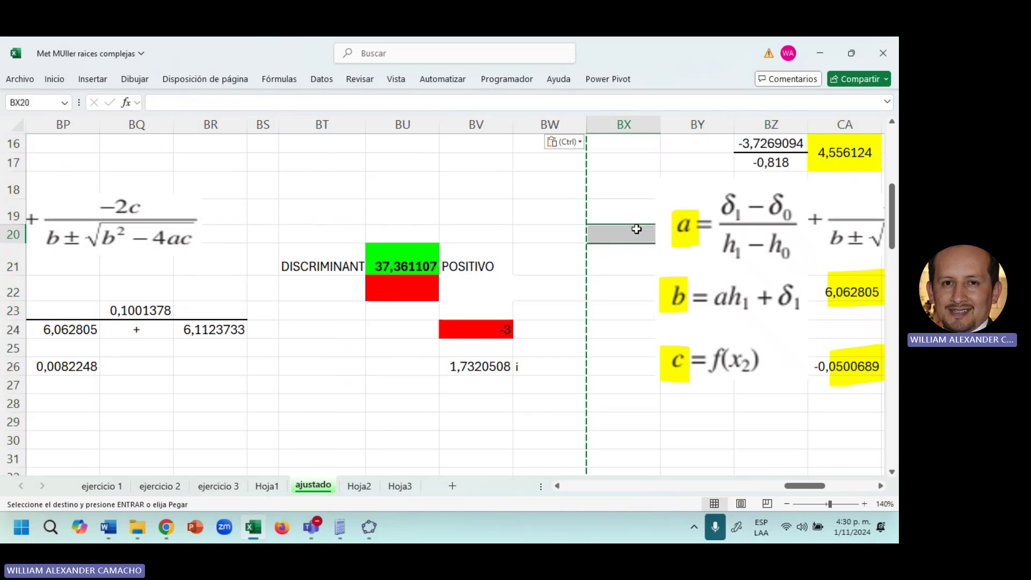
In the new iteration block, copy the X1 and X2 values into X0 and X1, and clear X2 in cell CE5
key(Right)
key(Right)
key(Right)
key(Right)
key(Right)
key(Right)
key(Right)
key(Right)
key(Right)
key(Right)
key(Right)
key(Right)
key(Up)
key(Up)
key(Up)
key(Up)
key(Up)
key(Up)
key(Up)
key(Up)
key(Up)
key(Up)
key(Up)
key(Up)
key(Up)
key(Up)
key(Up)
key(Up)
key(Up)
key(Up)
key(Up)
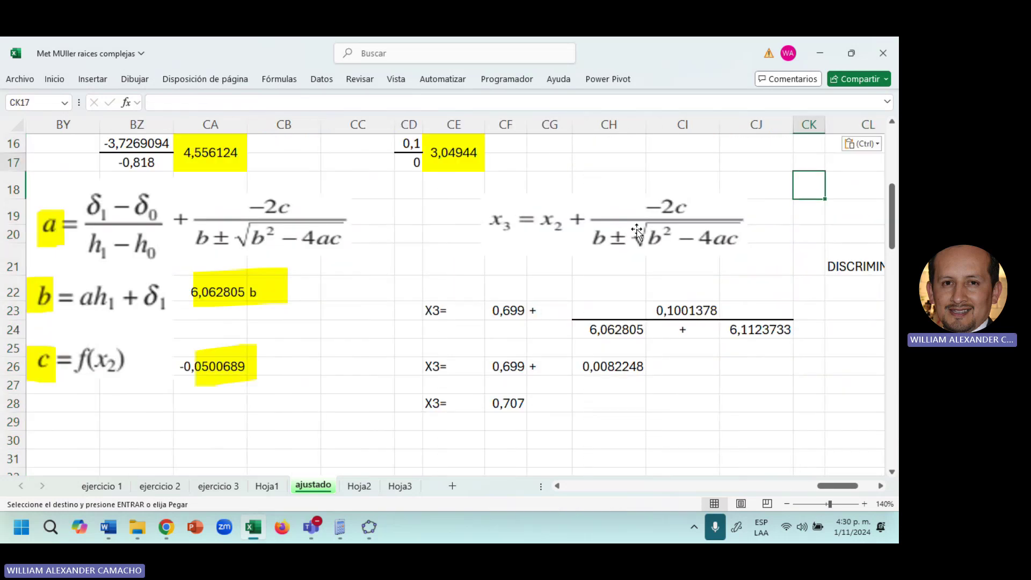
key(ctrl+v)
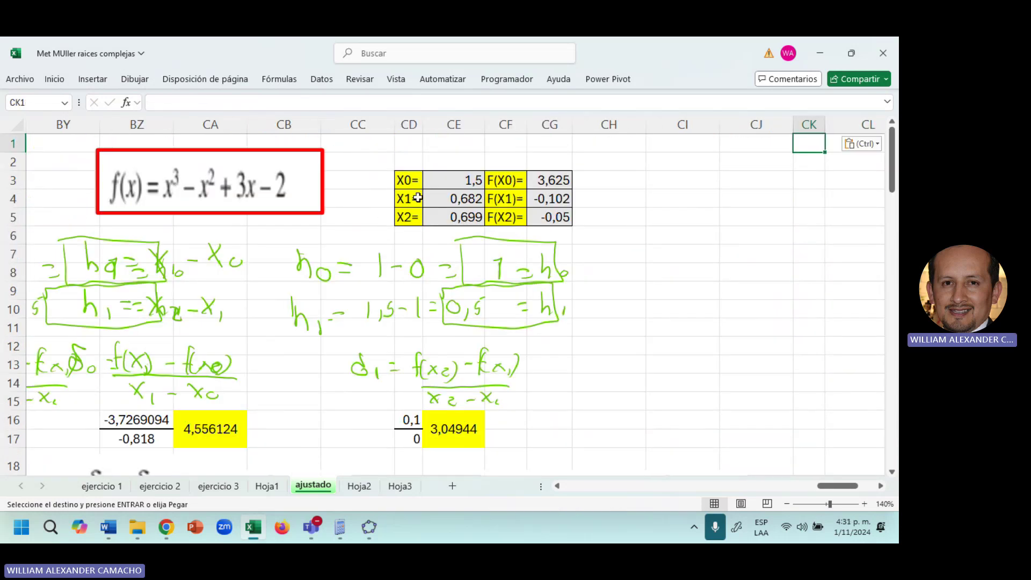
mouse_move(432, 198)
mouse_down()
mouse_move(449, 200)
mouse_move(440, 216)
mouse_up()
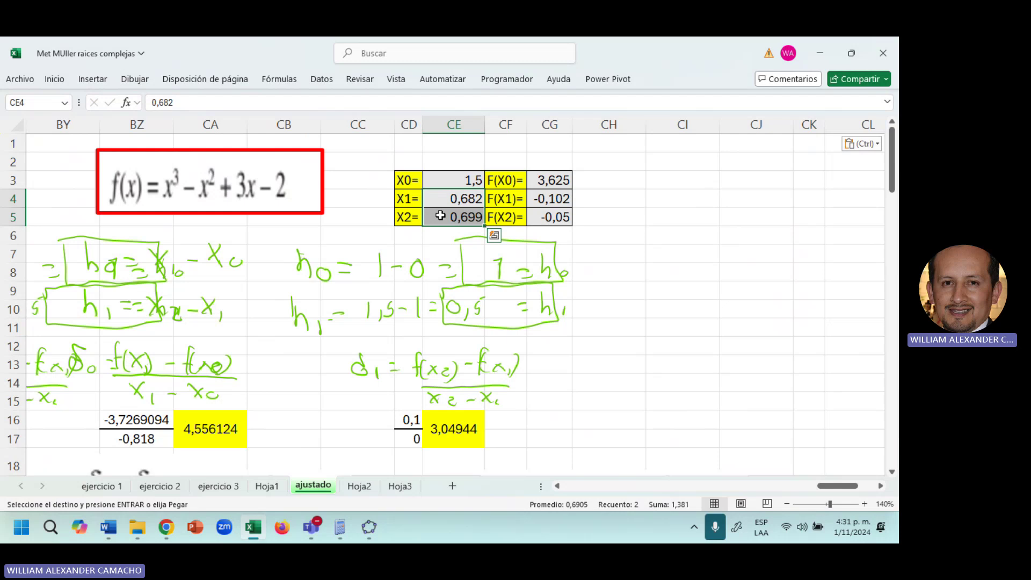
key(ctrl+c)
key(Up)
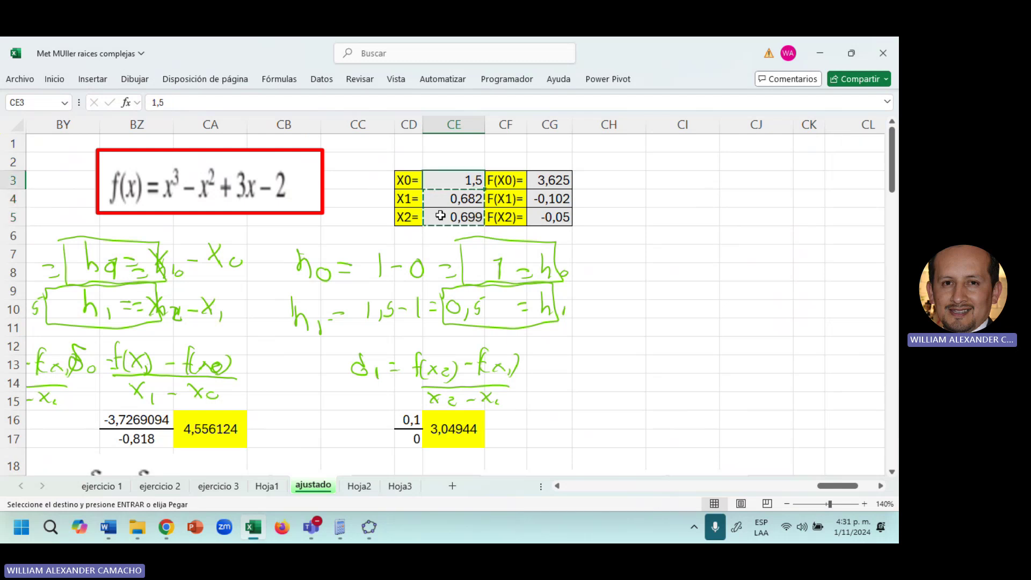
key(ctrl+v)
click(440, 215)
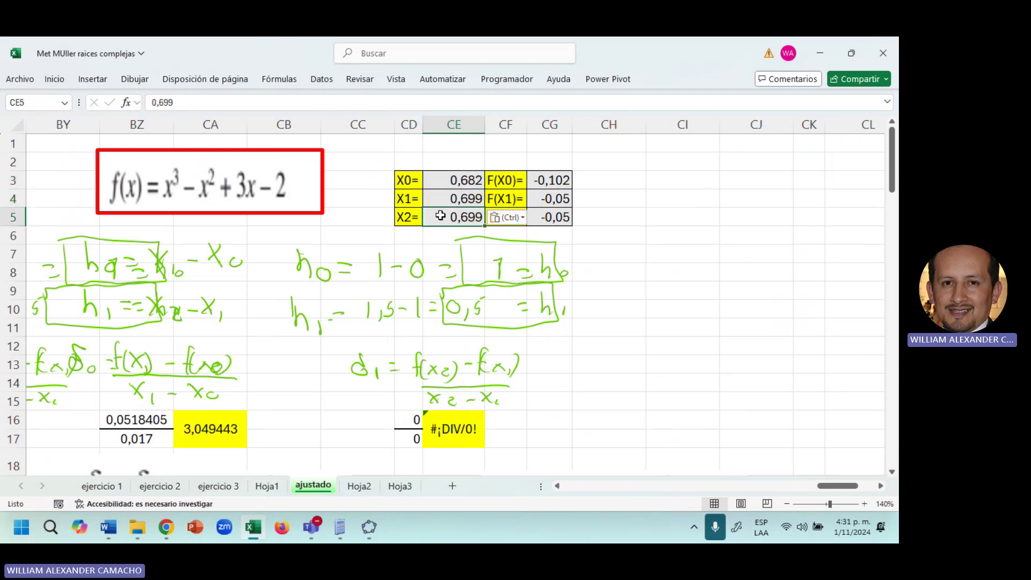
key(Delete)
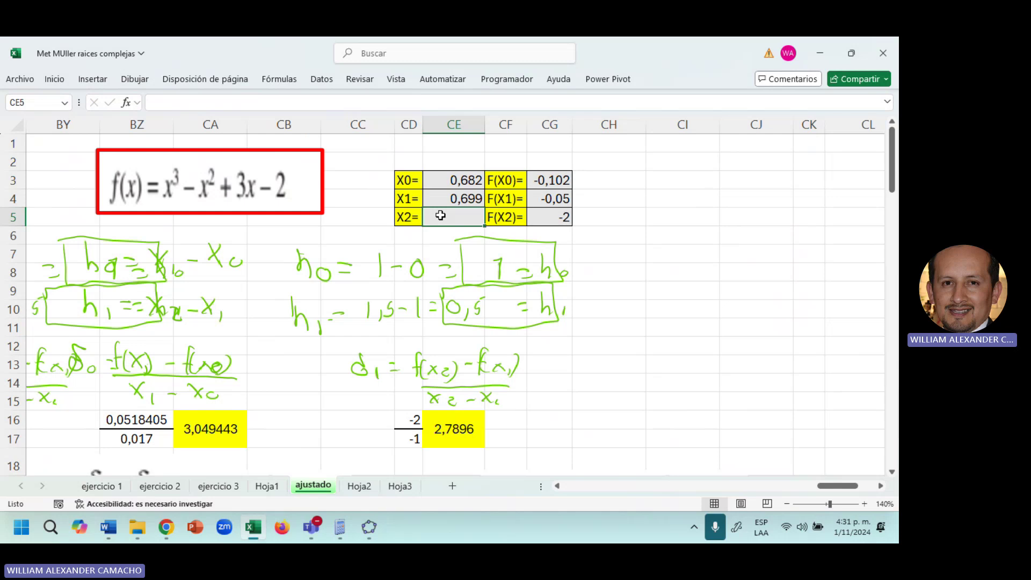
Look up the final X3 result in row 28 of the previous iteration block, around columns BM and BN
key(Down)
key(Down)
key(Down)
key(Down)
key(Down)
key(Down)
key(Down)
key(Down)
key(Down)
key(Down)
key(Down)
key(Down)
key(Down)
key(Down)
key(Down)
key(Down)
key(Down)
key(Down)
key(Down)
key(Down)
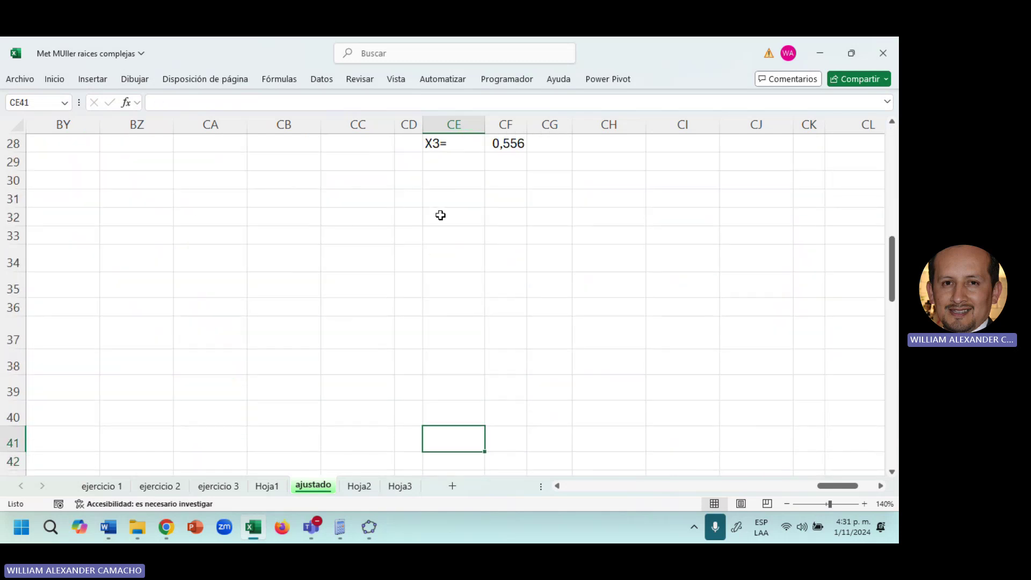
key(Up)
key(Up)
key(Up)
key(Up)
key(Up)
key(Up)
key(Up)
key(Up)
key(Up)
key(Up)
key(Up)
key(Up)
key(Up)
key(Up)
key(Up)
key(Up)
key(Left)
key(Left)
key(Left)
key(Left)
key(Left)
key(Left)
key(Left)
key(Left)
key(Left)
key(Left)
key(Left)
key(Left)
key(Left)
key(Left)
key(Left)
key(Left)
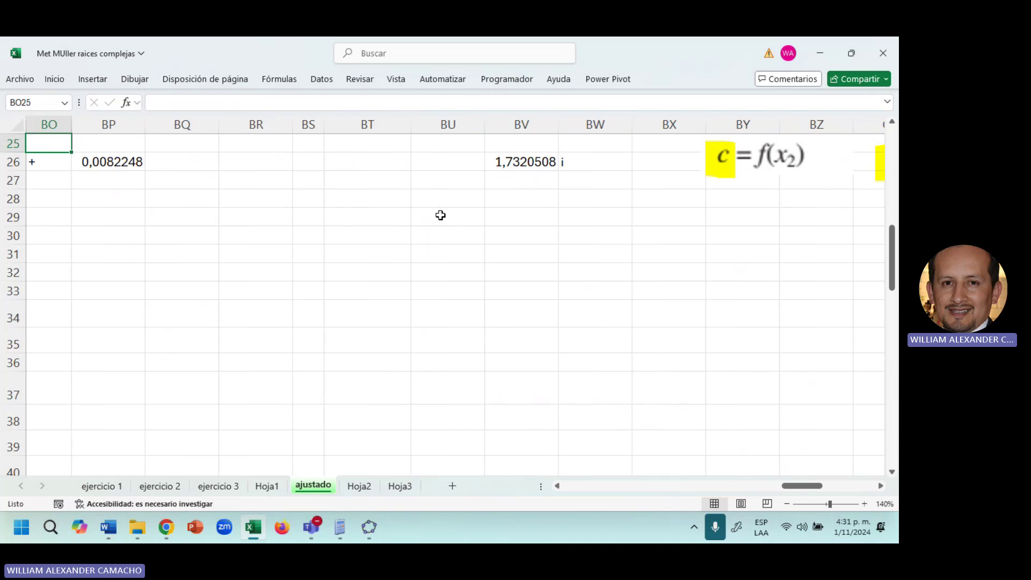
key(Left)
key(Left)
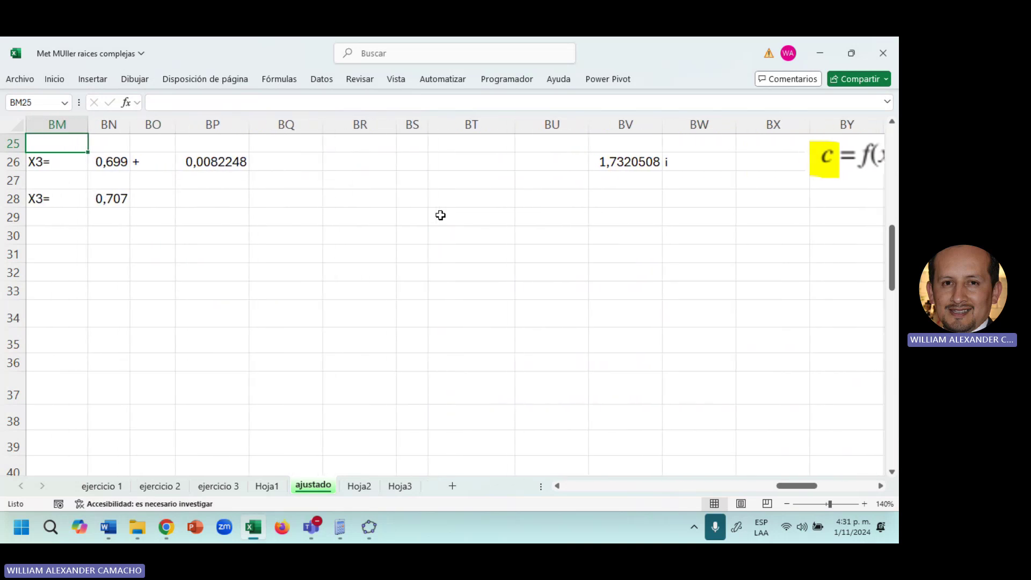
Set X2 in cell CE5 of the new iteration block to 0,707
key(Right)
key(Right)
key(Right)
key(Right)
key(Right)
key(Right)
key(Right)
key(Right)
key(Right)
key(Right)
key(Right)
key(Right)
key(Right)
key(Right)
key(Right)
key(Right)
key(Right)
key(Right)
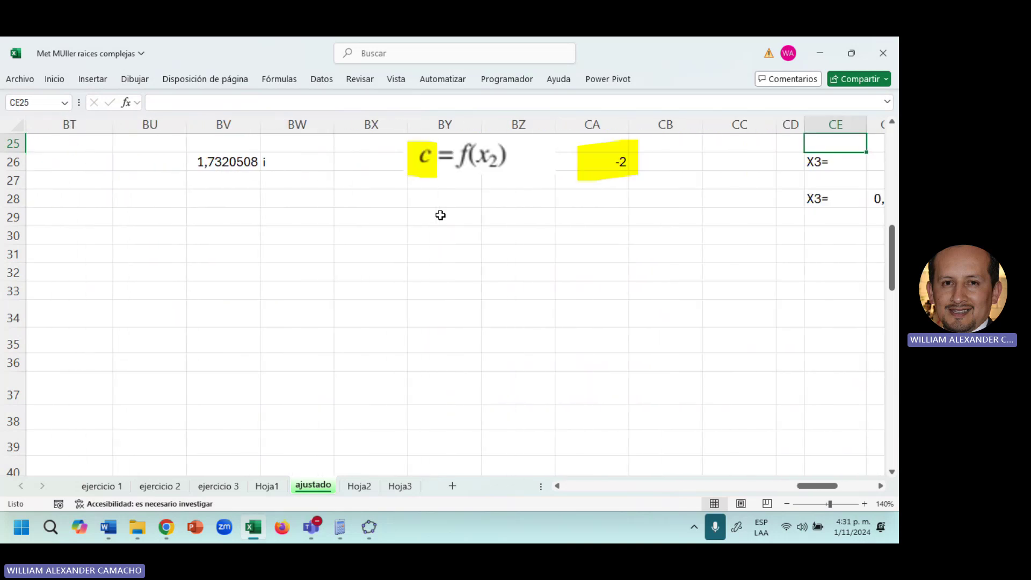
key(Up)
key(Up)
key(Up)
key(Up)
key(Up)
key(Up)
key(Up)
key(Up)
key(Up)
key(Up)
key(Up)
key(Up)
key(Up)
key(Up)
key(Up)
key(Up)
key(Up)
key(Up)
key(Up)
key(Up)
key(Up)
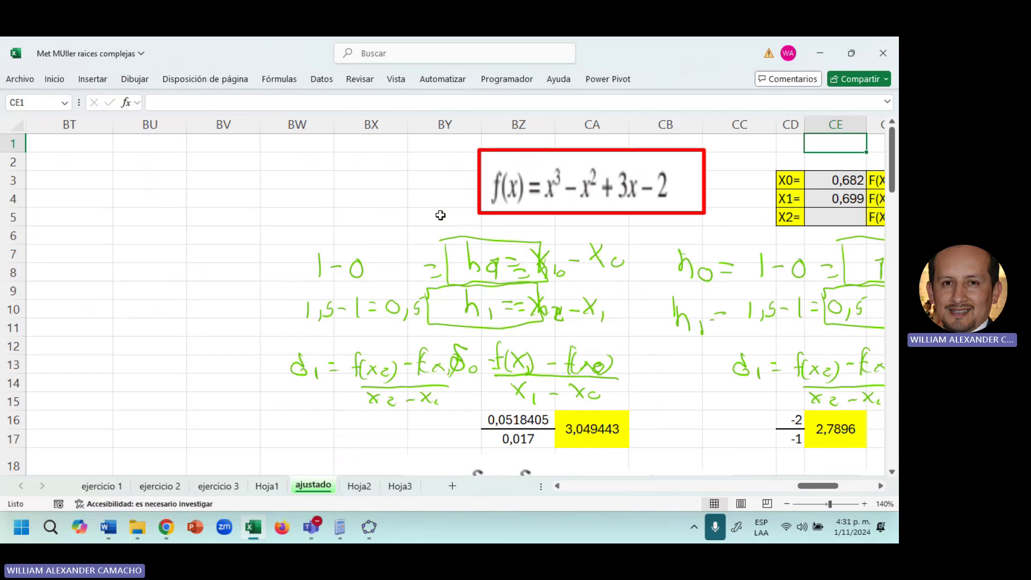
key(Right)
click(734, 215)
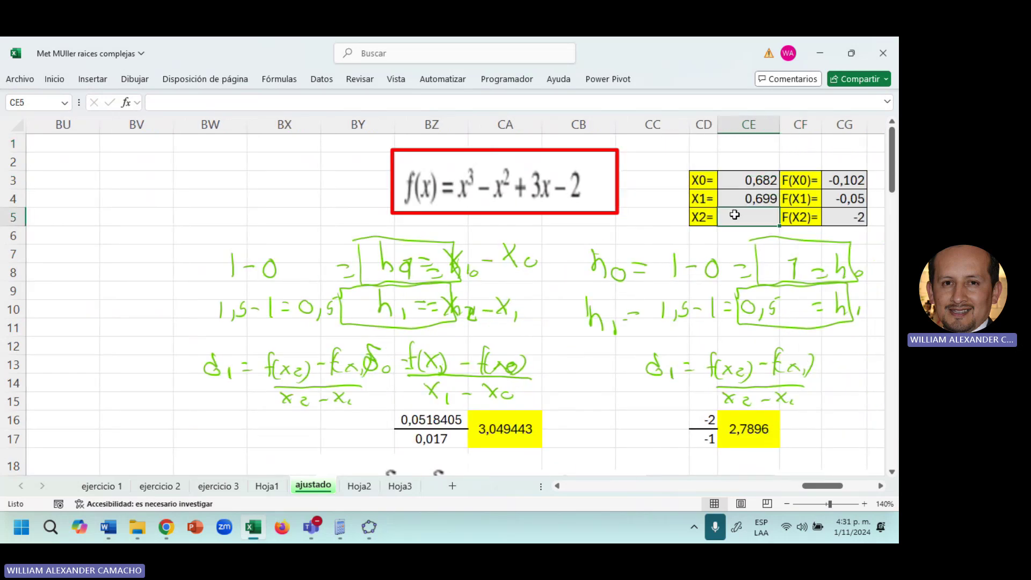
text(,7)
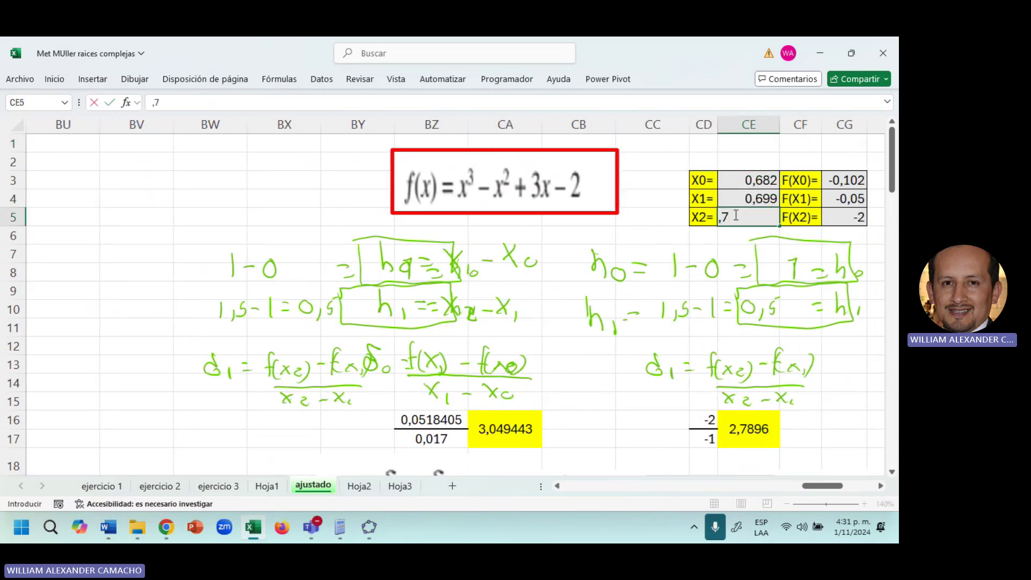
text(0)
key(Return)
Examine the recalculated X3 result in row 28 of the new iteration block
key(Return)
key(Return)
key(Return)
key(Return)
key(Return)
key(Return)
key(Return)
key(Return)
key(Return)
key(Return)
key(Return)
key(Return)
key(Return)
key(Return)
key(Return)
key(Return)
key(Return)
key(Return)
key(Return)
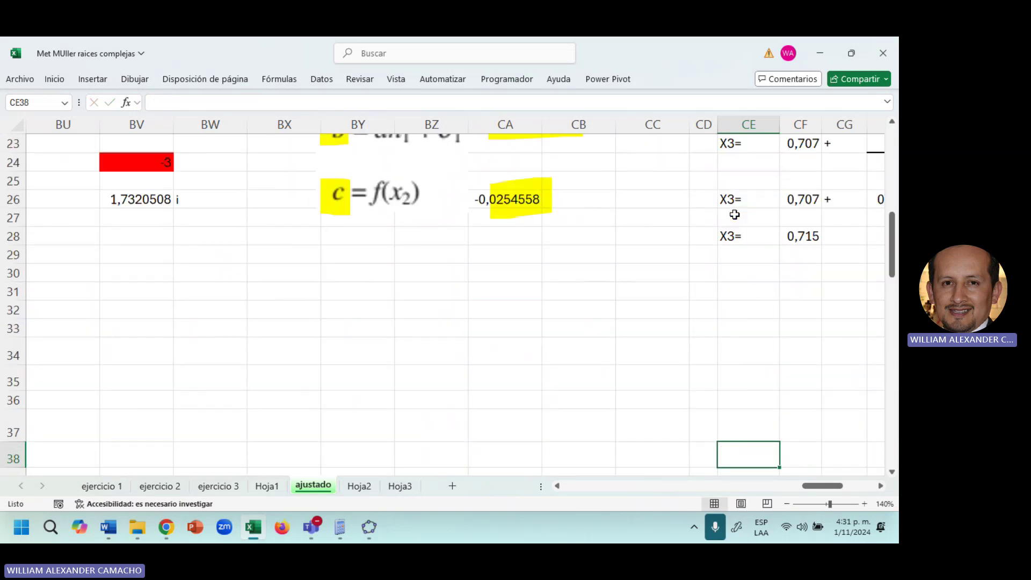
Examine the X3 calculation in rows 26 and 28 of the current iteration block, columns CE to CH
key(Return)
key(Return)
key(Return)
key(Return)
key(Up)
key(Up)
key(Up)
key(Up)
key(Up)
key(Up)
key(Up)
key(Up)
key(Up)
key(Up)
key(Up)
key(Up)
key(Up)
key(Up)
key(Up)
key(Up)
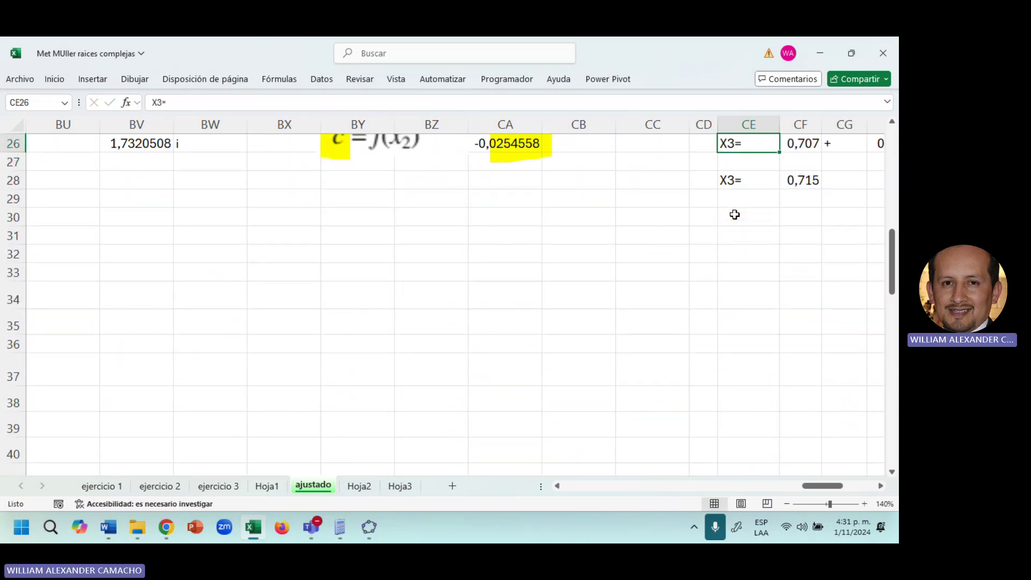
key(Right)
key(Right)
key(Right)
key(Right)
key(Right)
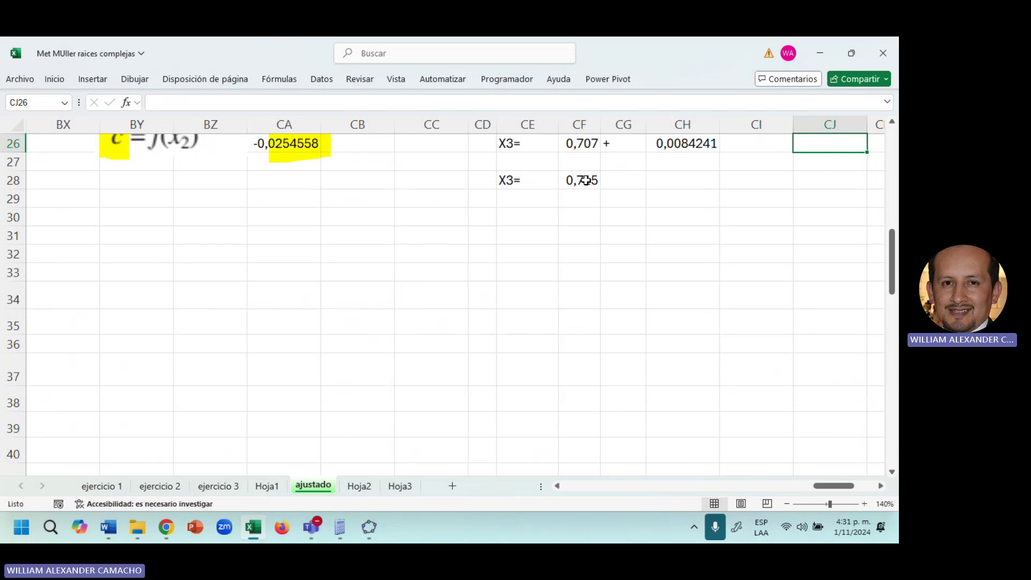
click(585, 180)
Copy columns BW to CL of the current iteration block and paste them starting at column CN as another block
key(Up)
key(Up)
key(Up)
key(Up)
key(Up)
key(Up)
key(Up)
key(Up)
key(Up)
key(Up)
key(Up)
key(Up)
key(Up)
key(Up)
key(Up)
key(Up)
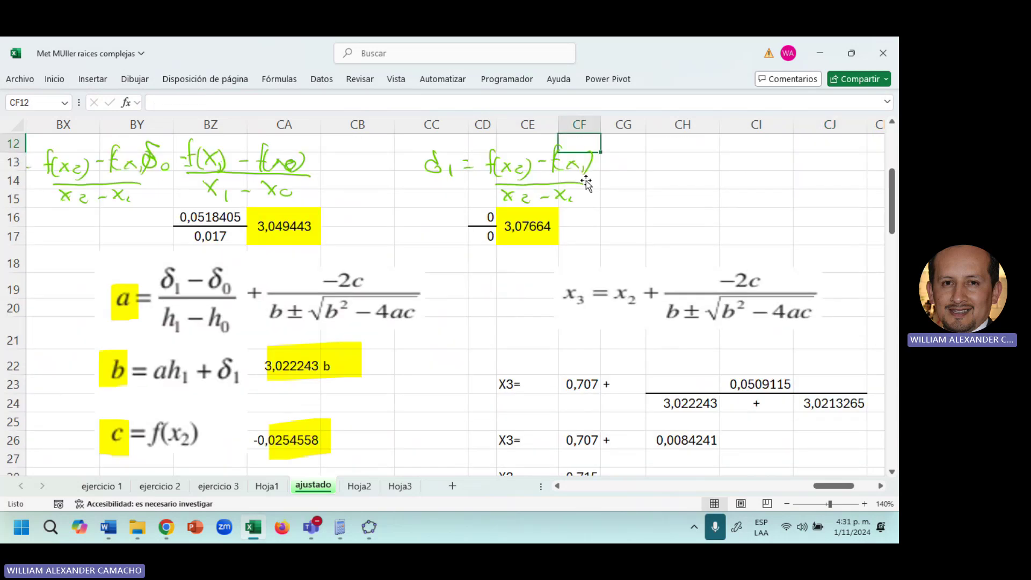
key(Up)
key(Up)
key(Up)
key(Up)
key(Up)
key(Up)
key(Up)
key(Up)
key(Up)
key(Up)
key(Up)
key(Left)
key(Left)
key(Left)
key(Left)
key(Left)
key(Left)
key(Left)
key(Left)
key(Left)
key(Left)
key(Left)
key(Left)
key(Left)
key(Left)
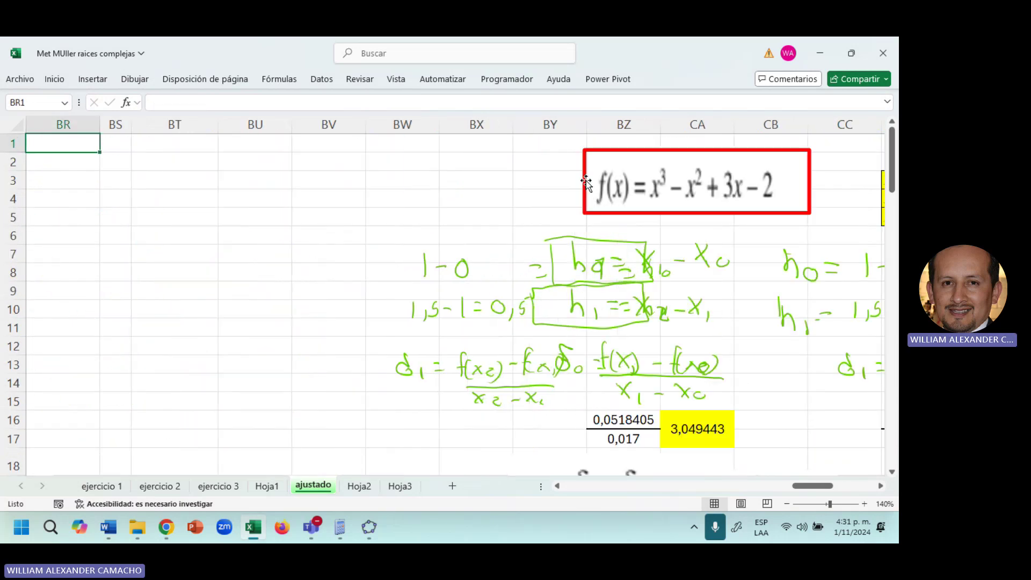
mouse_move(397, 125)
mouse_down()
mouse_move(881, 125)
mouse_move(397, 125)
mouse_up()
key(ctrl+c)
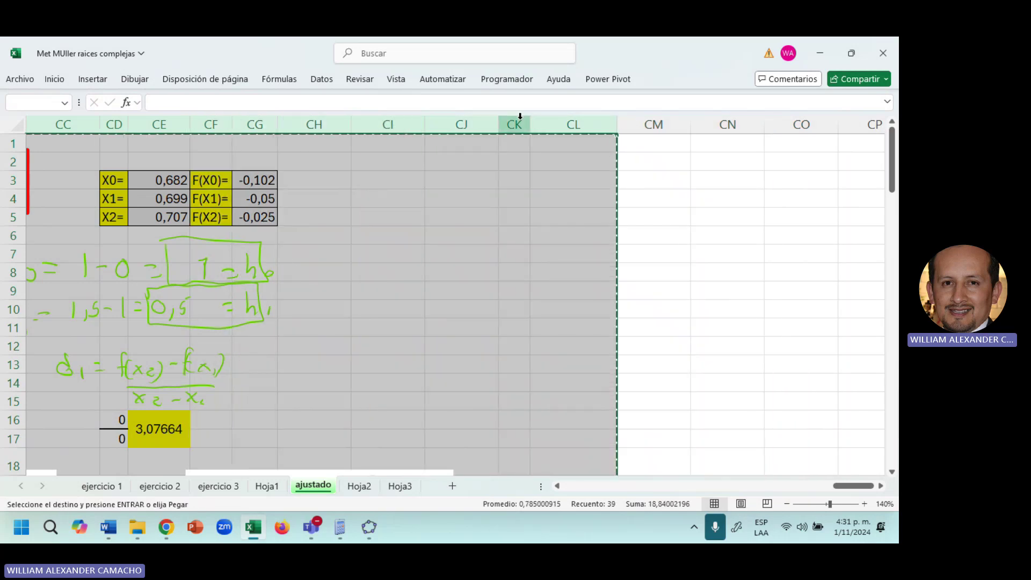
click(706, 124)
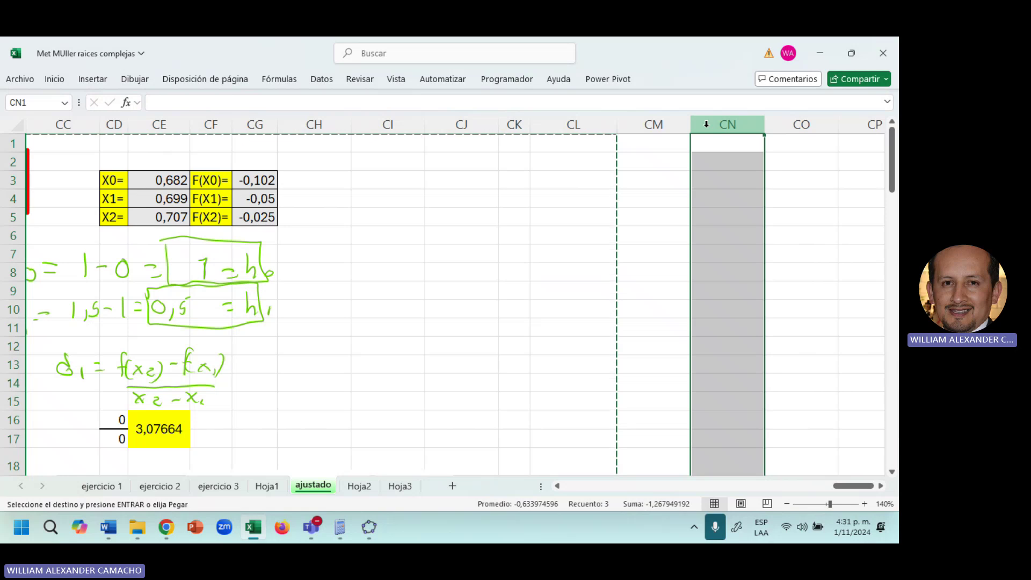
key(ctrl+v)
In the block pasted at column CN, copy the X1 and X2 values from CV4:CV5 into X0 and X1 in CV3:CV4
key(Down)
key(Down)
key(Down)
key(Down)
key(Down)
key(Down)
key(Right)
key(Right)
key(Right)
key(Right)
key(Right)
key(Right)
key(Right)
key(Right)
key(Right)
key(Right)
key(Right)
key(Right)
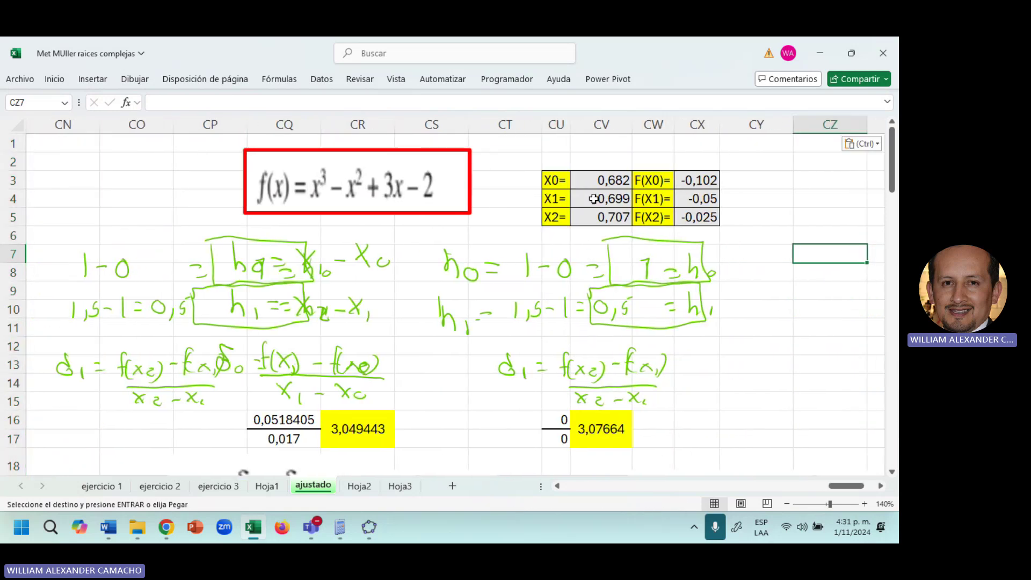
drag(595, 201, 593, 212)
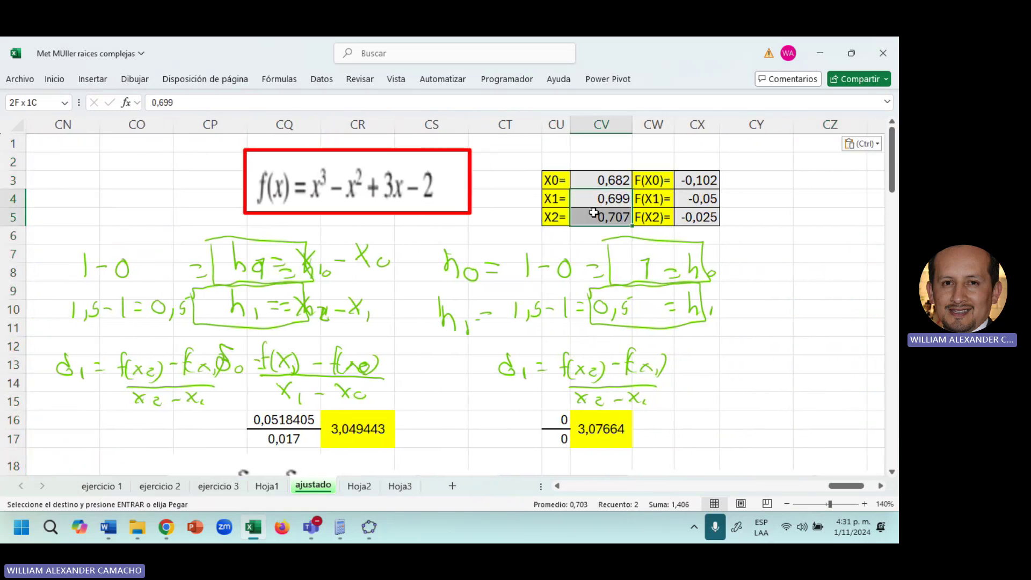
click(590, 179)
key(shift+Down)
key(shift+Down)
key(ctrl+c)
key(Return)
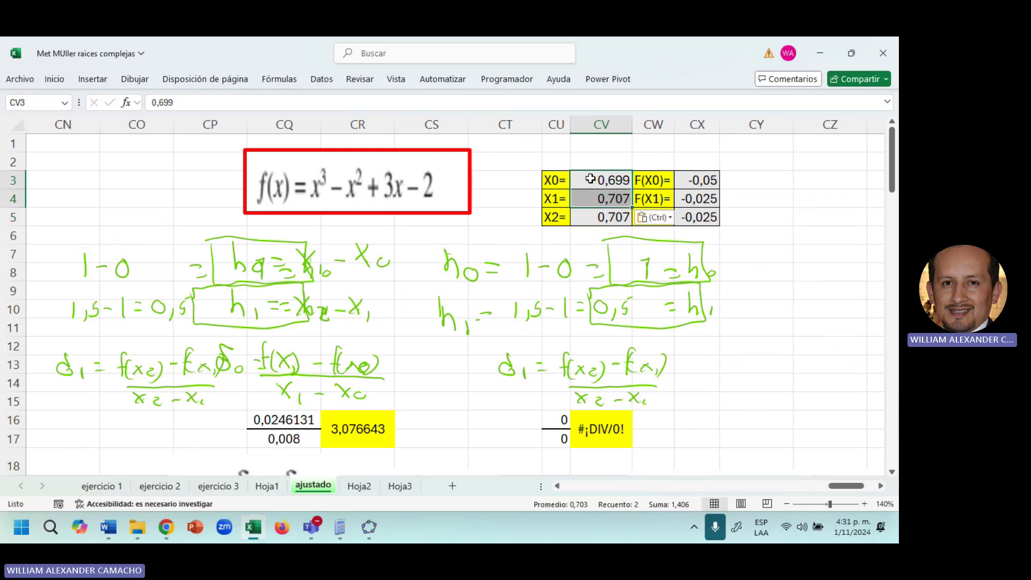
Look up the X3 result in cell CF28 of the previous iteration block and return to the block starting at column CN
click(498, 228)
key(Down)
key(Down)
key(Down)
key(Down)
key(Down)
key(Down)
key(Down)
key(Down)
key(Down)
key(Down)
key(Down)
key(Down)
key(Down)
key(Down)
key(Down)
key(Down)
key(Down)
key(Down)
key(Down)
key(Down)
key(Down)
key(Down)
key(Down)
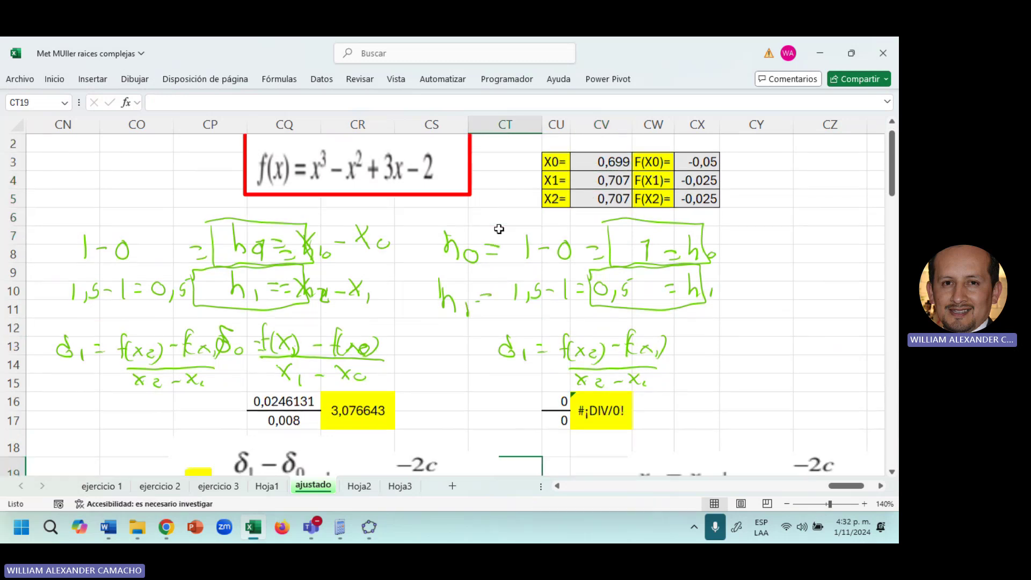
key(Left)
key(Left)
key(Left)
key(Left)
key(Left)
key(Left)
key(Left)
key(Left)
key(Left)
key(Left)
key(Left)
key(Left)
key(Left)
key(Left)
key(Left)
key(Left)
key(Left)
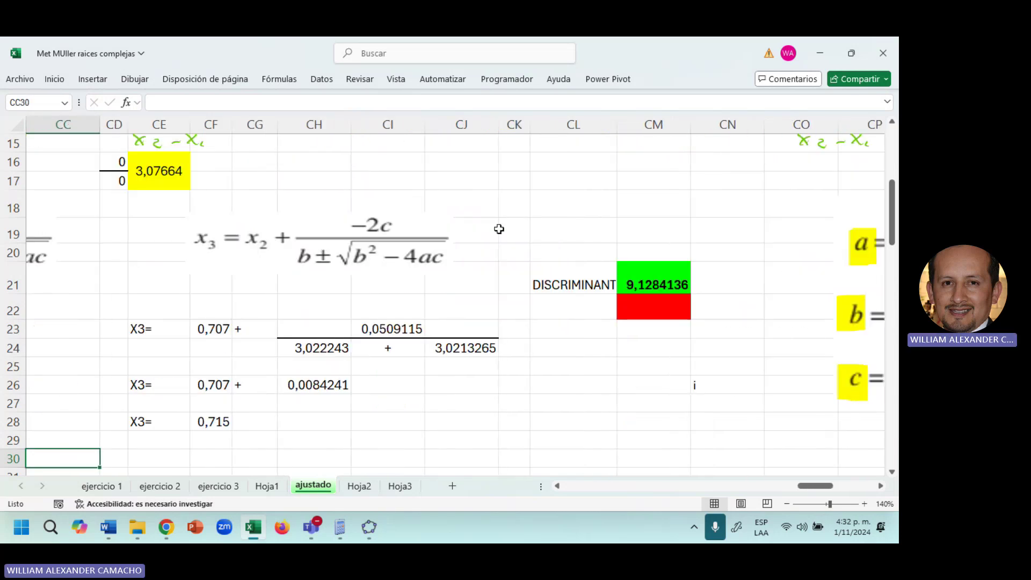
key(Right)
key(Right)
key(Right)
key(Right)
key(Right)
key(Right)
key(Right)
key(Right)
key(Right)
key(Right)
key(Right)
key(Right)
key(Right)
key(Right)
key(Right)
key(Right)
key(Right)
key(Right)
key(Right)
key(Right)
key(Right)
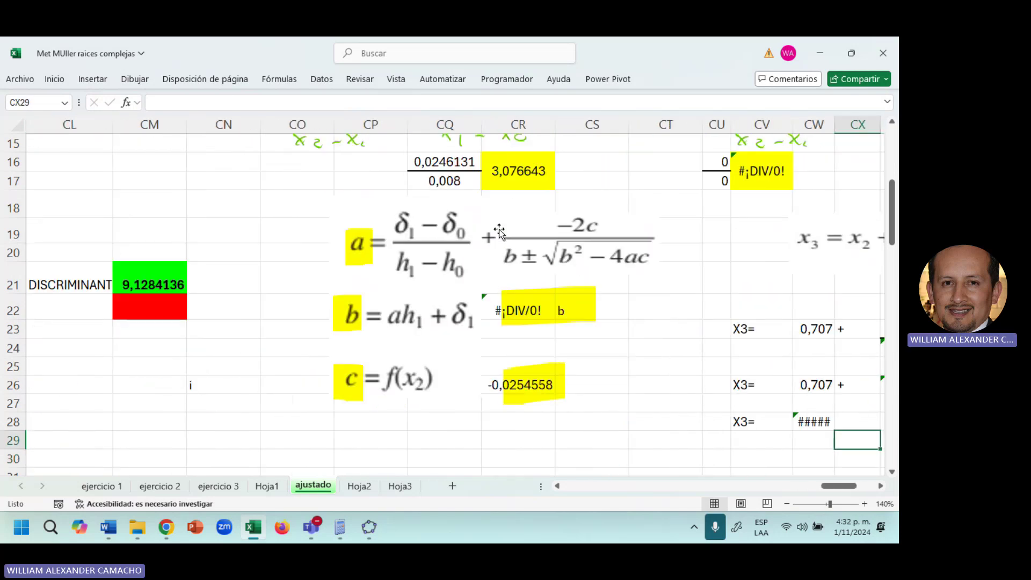
Set X2 in cell CV5 of the block starting at column CN to 0,715
key(Up)
key(Up)
key(Up)
key(Up)
key(Up)
key(Up)
key(Up)
key(Up)
key(Up)
key(Up)
key(Up)
key(Up)
key(Up)
key(Up)
key(Up)
key(Up)
key(Up)
key(Up)
key(Up)
key(Up)
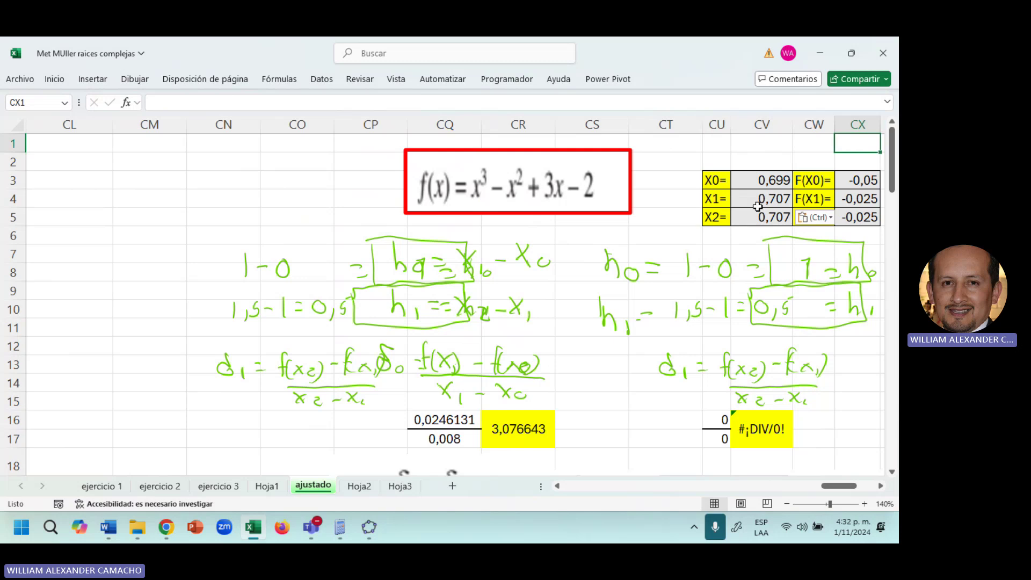
click(758, 218)
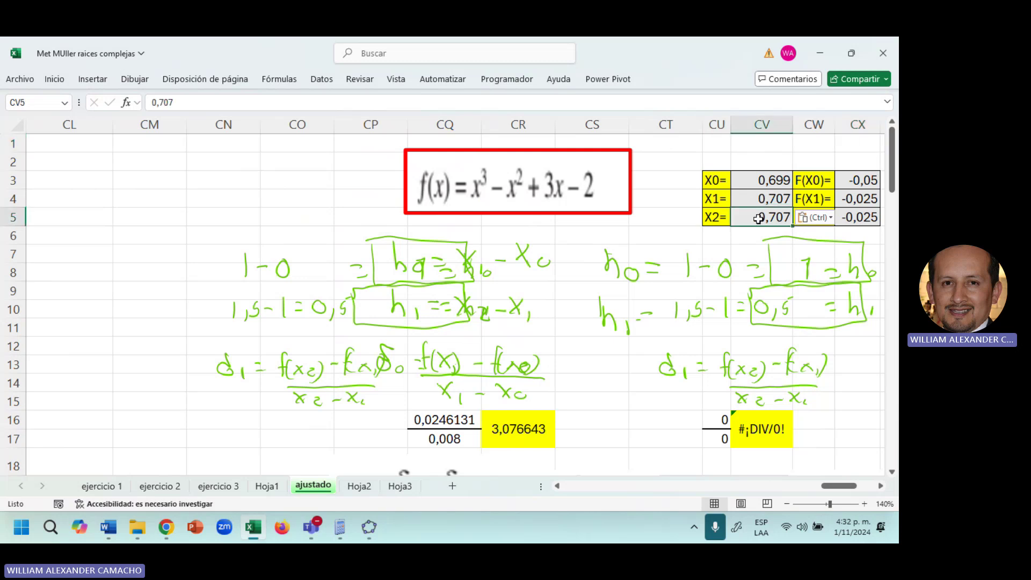
text(,71)
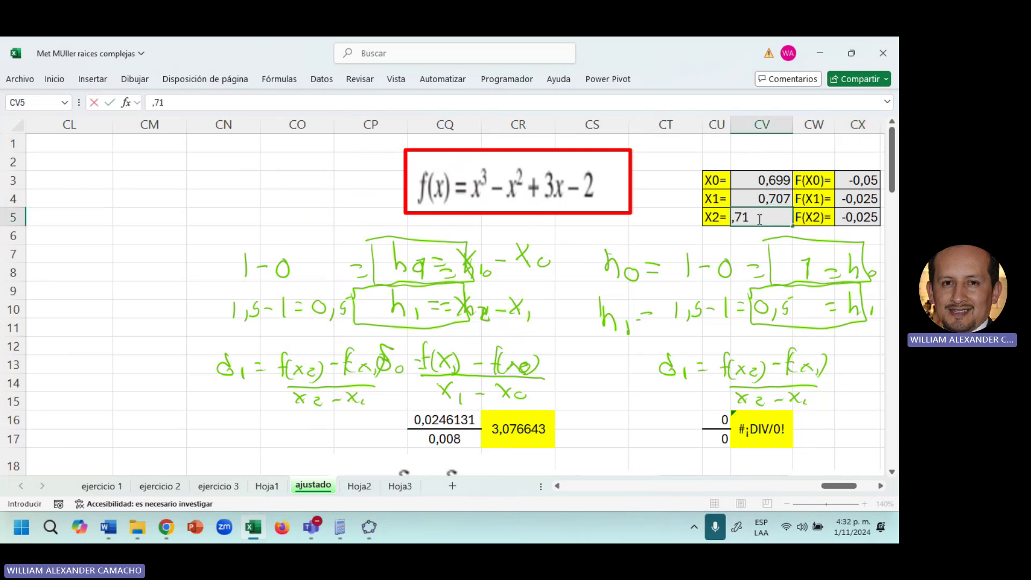
text(5)
key(Return)
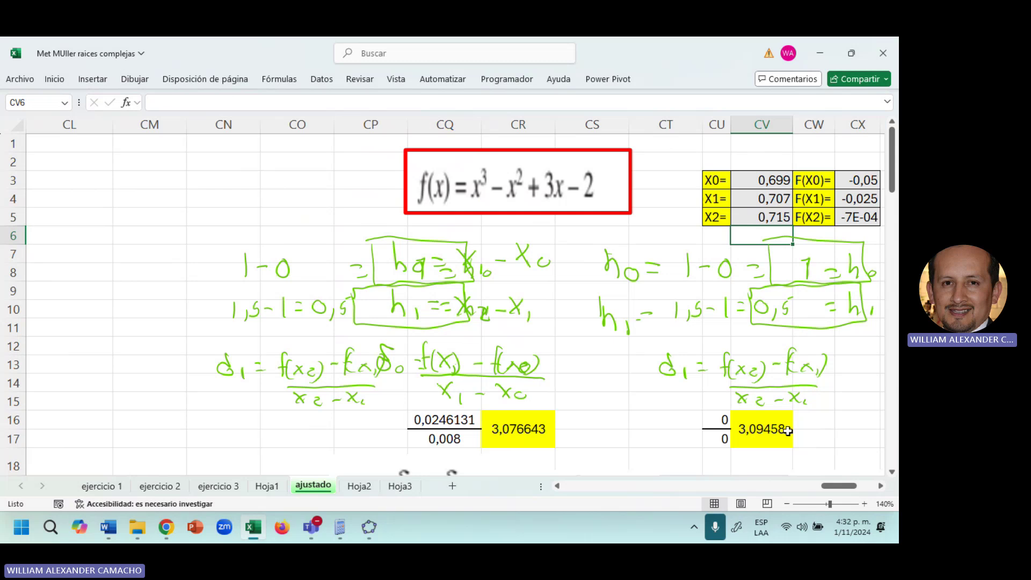
Widen column CW so the X3 result in CW28 displays more decimals
click(708, 443)
scroll(711, 448, down, 5)
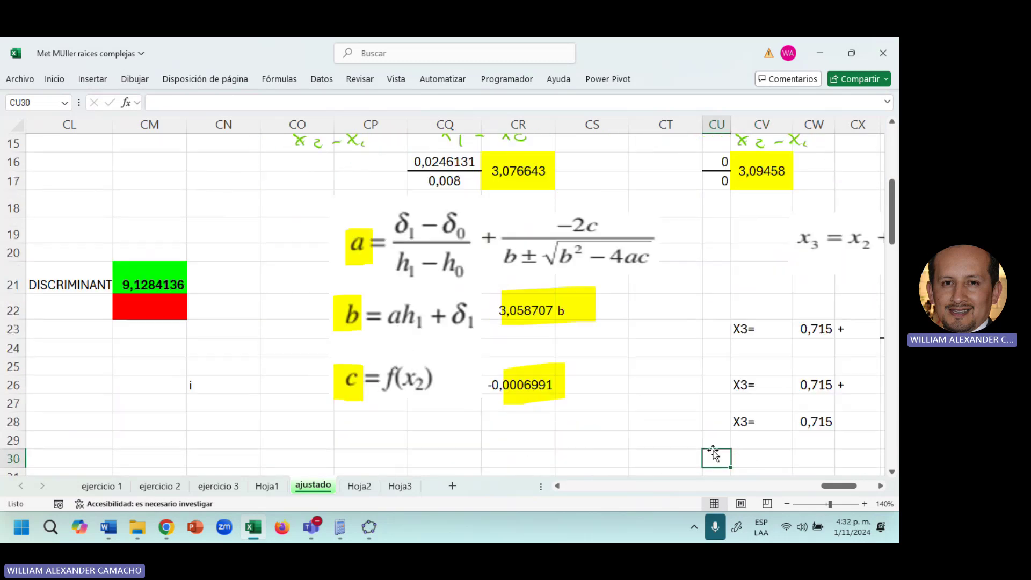
click(714, 454)
key(Down)
key(Down)
key(Down)
key(Down)
key(Right)
key(Right)
key(Right)
key(Right)
key(Right)
key(Right)
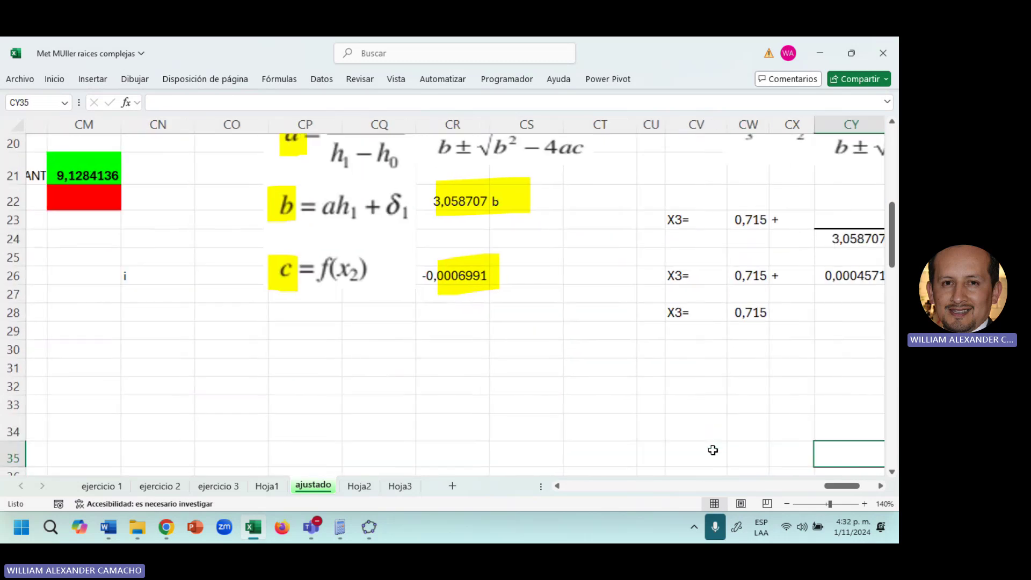
key(Right)
key(Right)
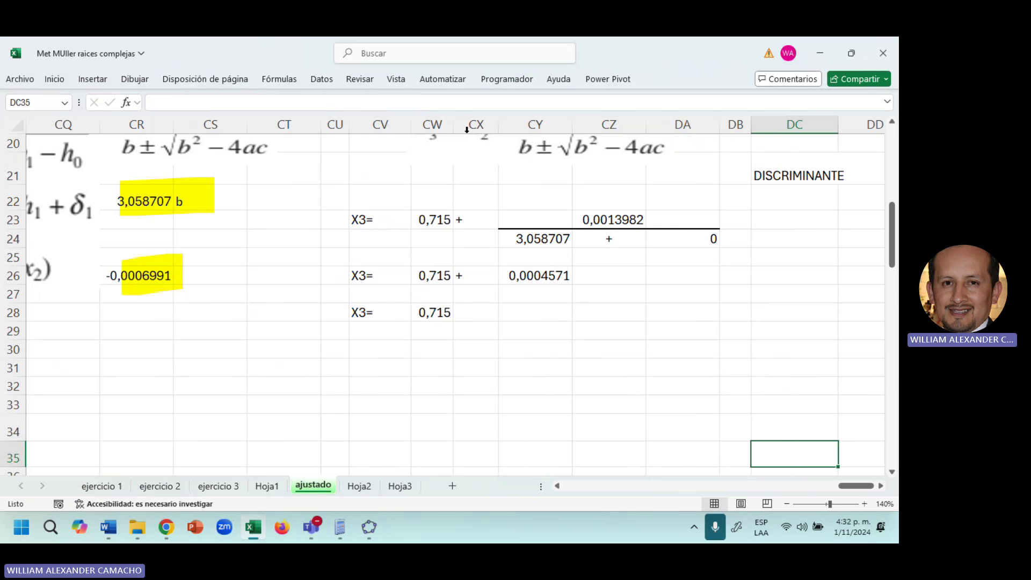
drag(453, 123, 467, 125)
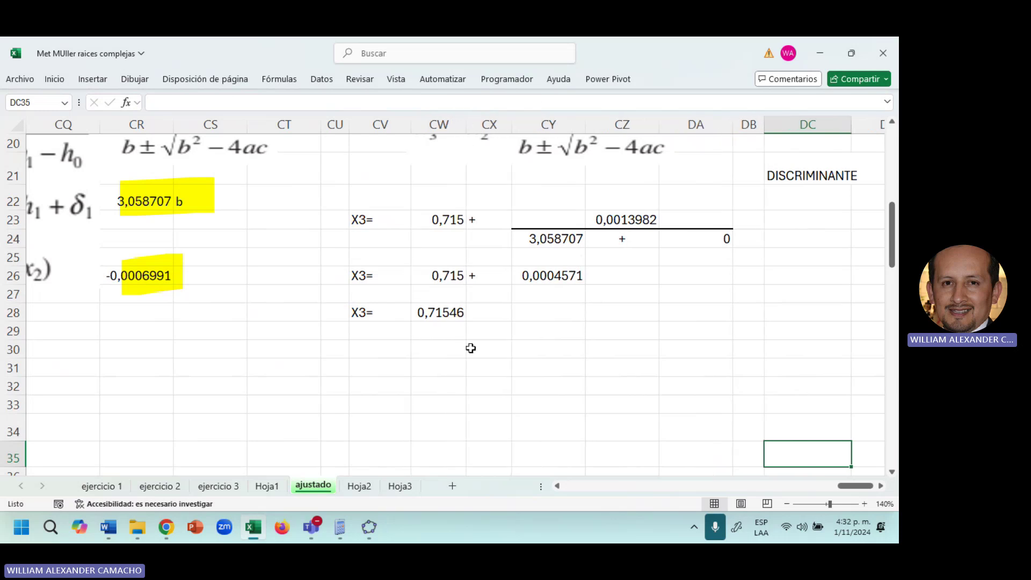
Fill the X3 label and result in CV28:CW28 with the recently used bright green
drag(430, 316, 376, 311)
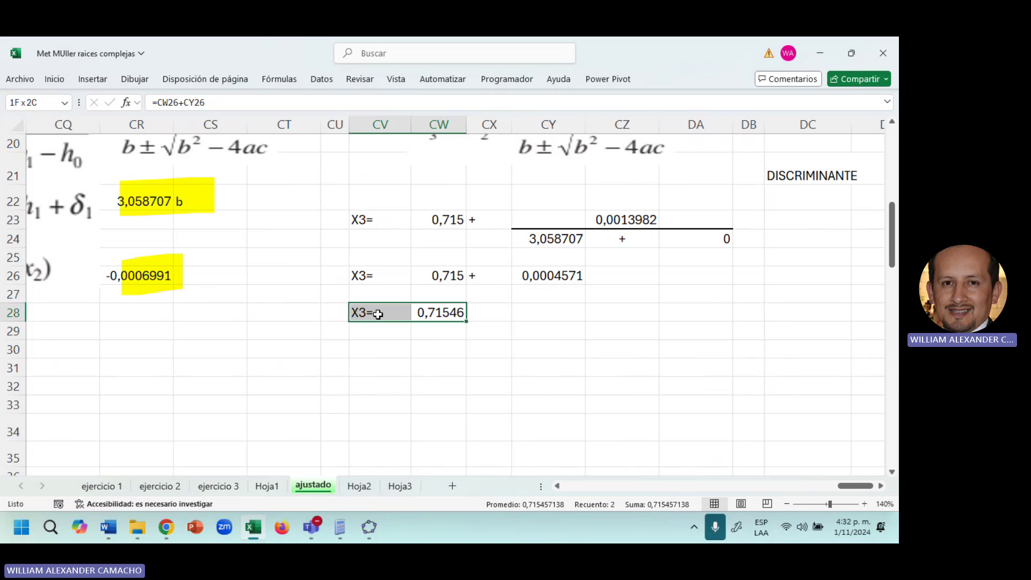
click(56, 80)
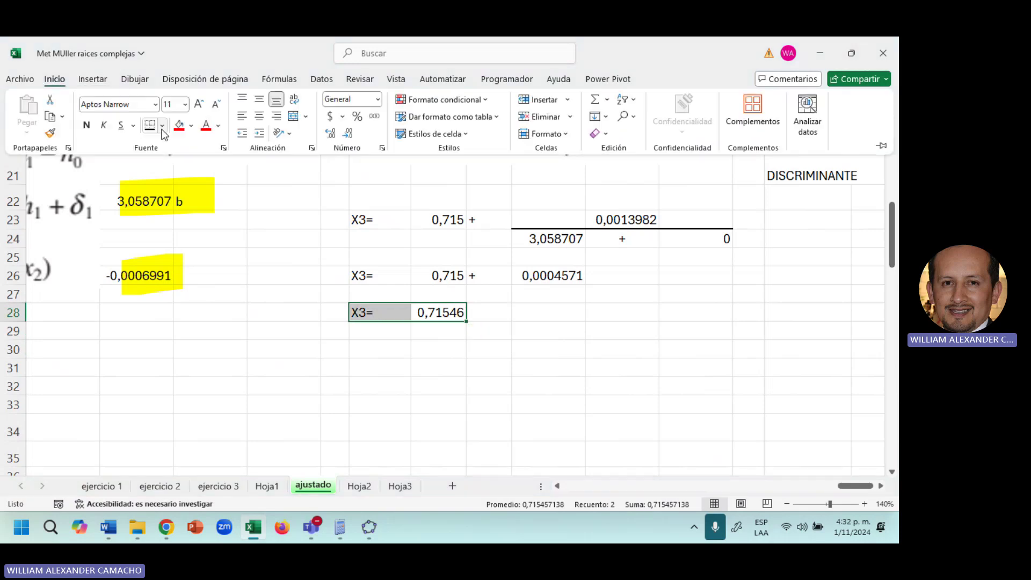
click(192, 126)
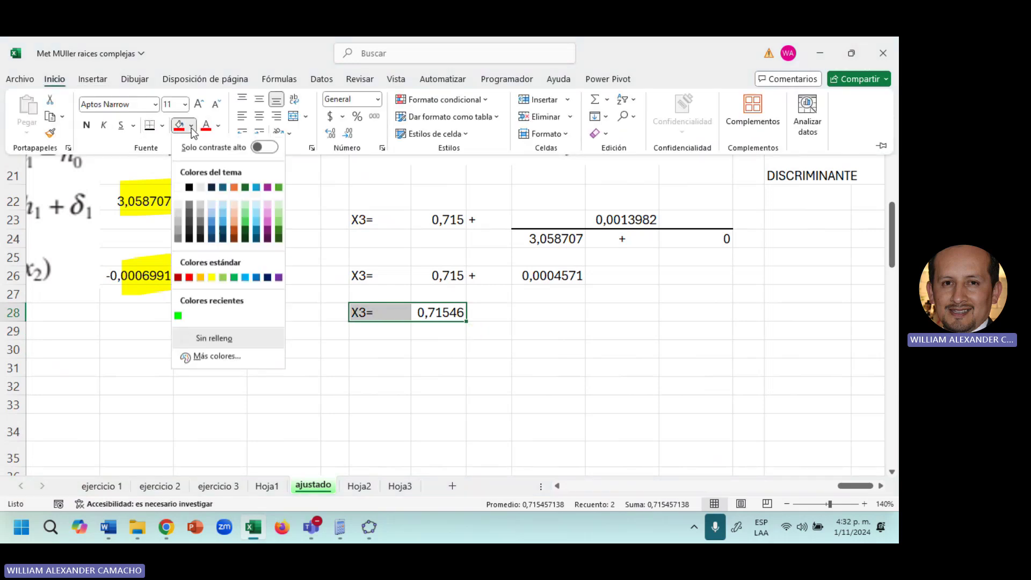
click(177, 315)
click(303, 374)
click(303, 369)
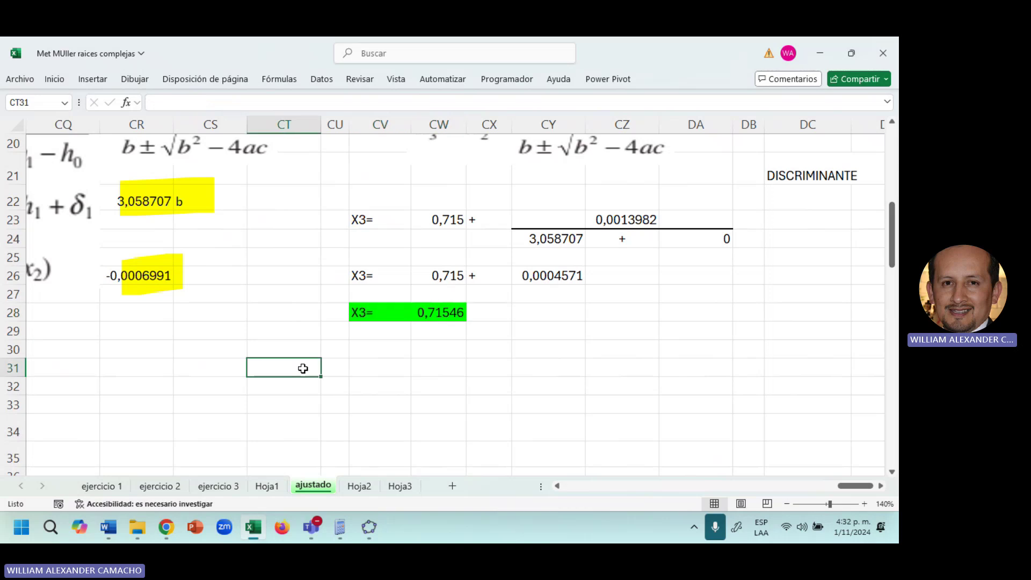
Widen column CF in the previous iteration block so the X3 result in CF28 displays more decimals
key(Left)
key(Left)
key(Left)
key(Left)
key(Left)
key(Left)
key(Left)
key(Left)
key(Left)
key(Left)
key(Left)
key(Left)
key(Left)
key(Left)
key(Left)
key(Left)
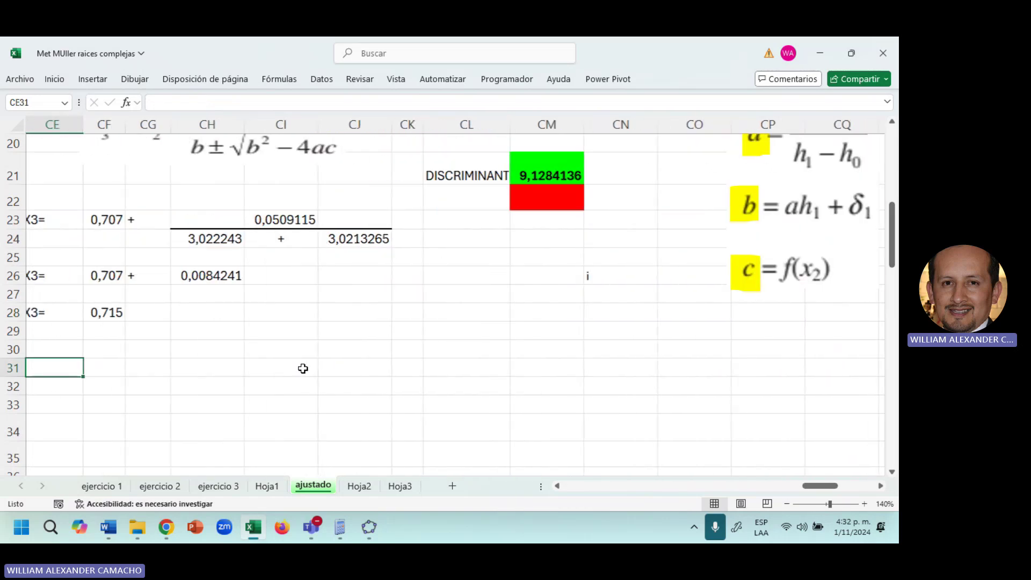
drag(158, 125, 184, 131)
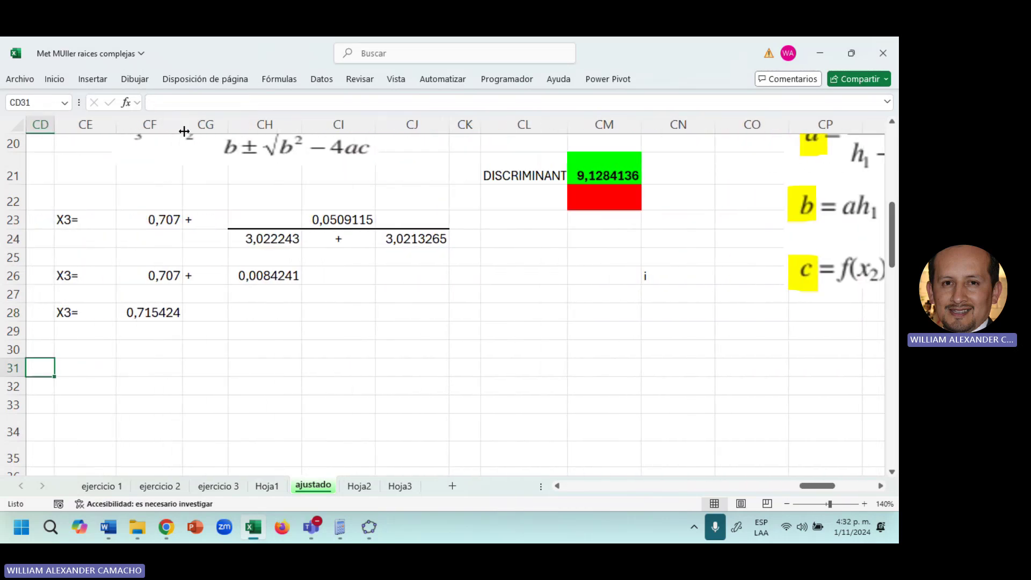
Compare the previous block's X3 result in CF28 with the highlighted X3 result in CW28
click(138, 330)
key(Right)
key(Right)
key(Right)
key(Right)
key(Right)
key(Right)
key(Right)
key(Right)
key(Right)
key(Right)
key(Right)
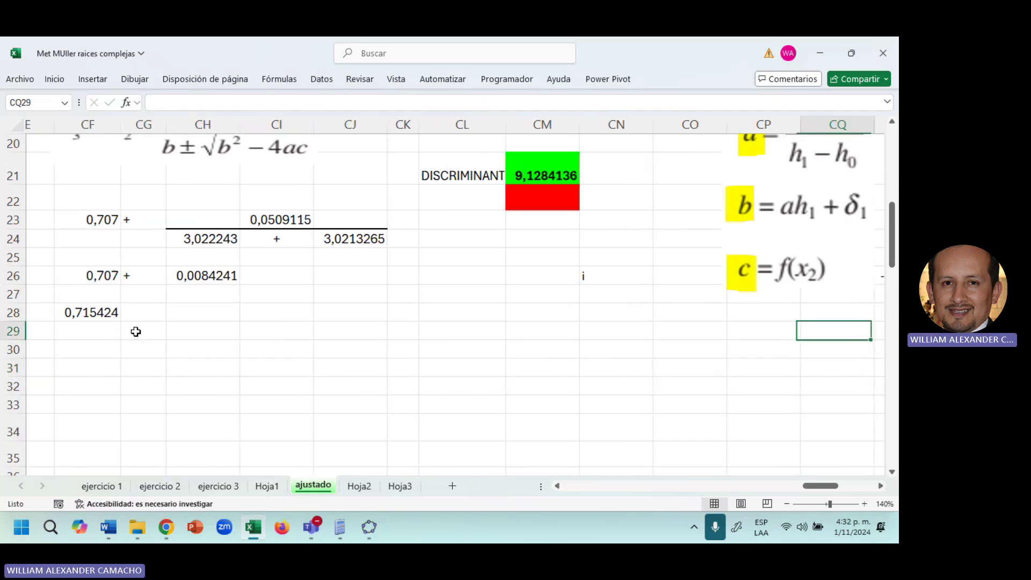
key(Right)
key(Right)
key(Right)
key(Right)
key(Right)
key(Right)
key(Right)
key(Right)
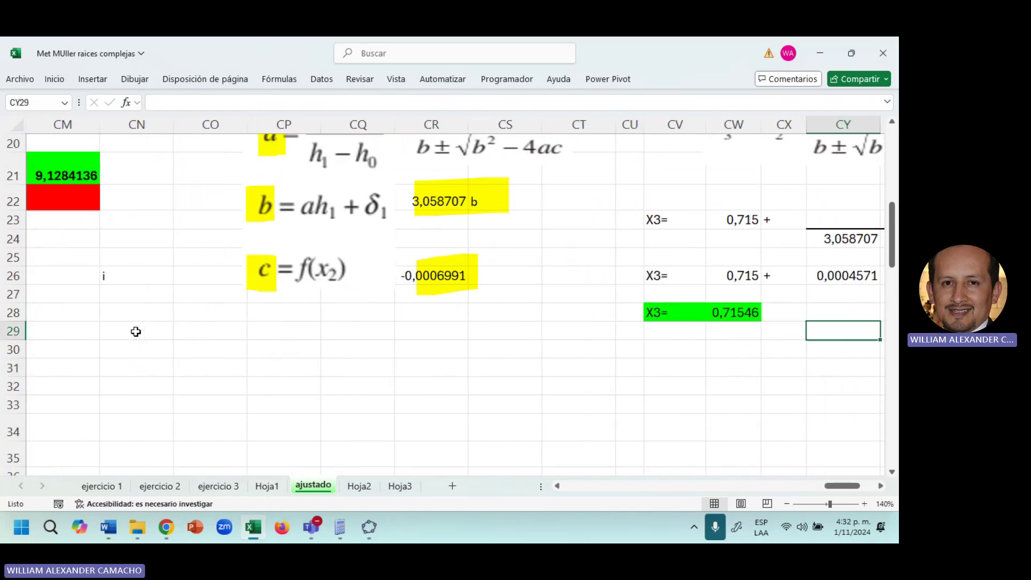
key(Right)
key(Right)
key(Right)
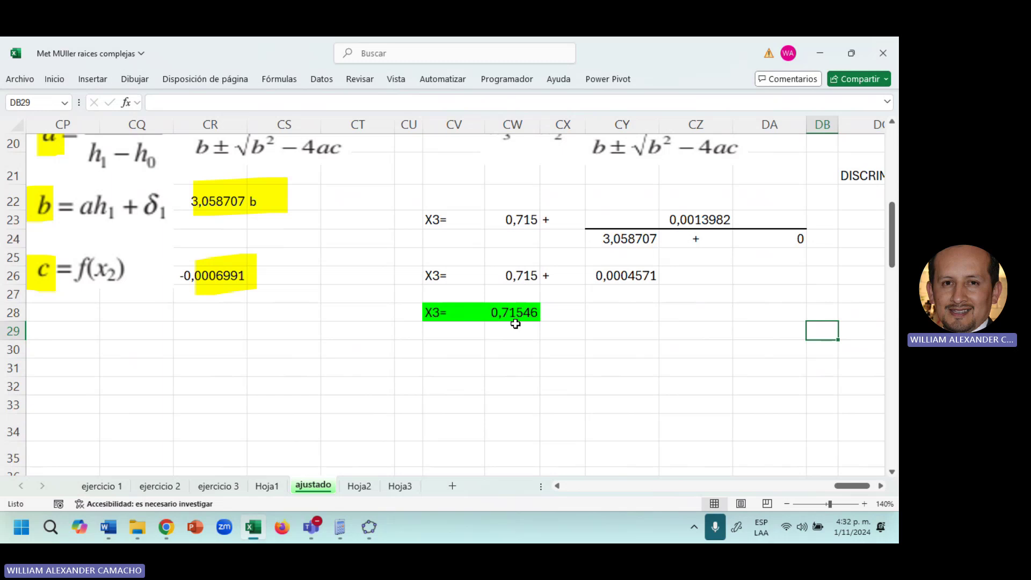
Inspect the formulas behind the X3 calculation in cells CW23, CW26 and CW28 without changing them
click(499, 327)
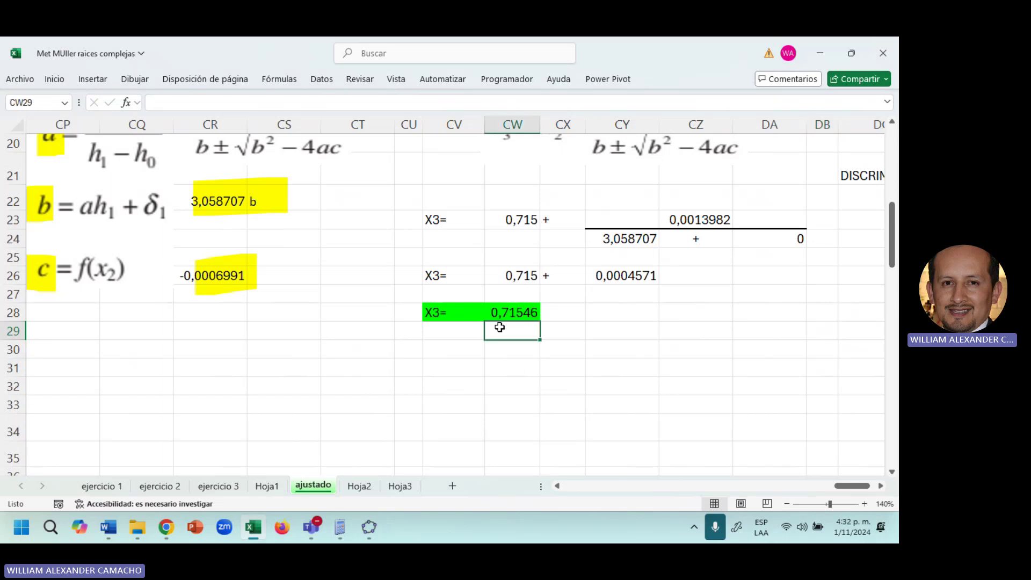
click(500, 218)
double_click(500, 218)
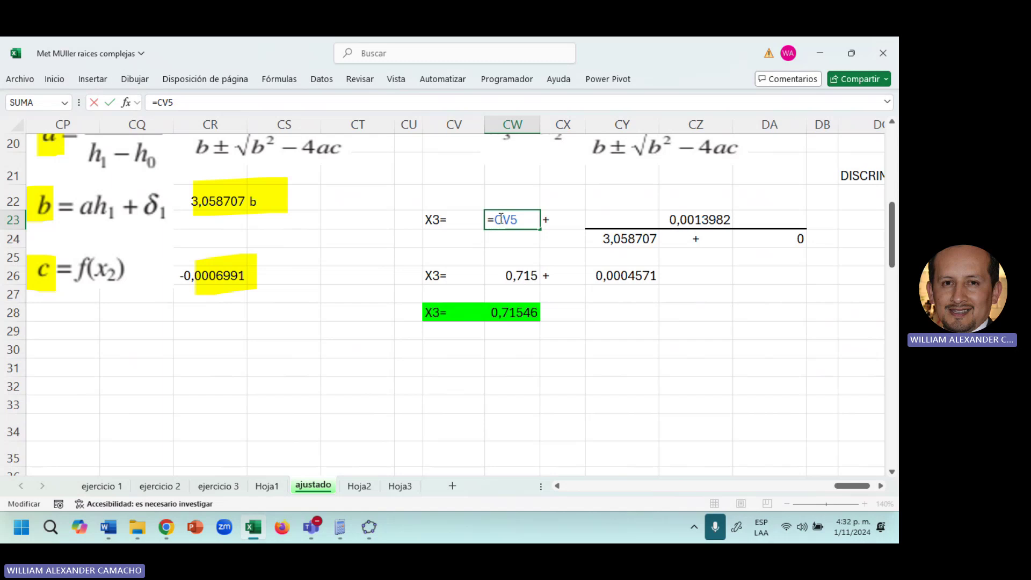
key(Return)
click(511, 274)
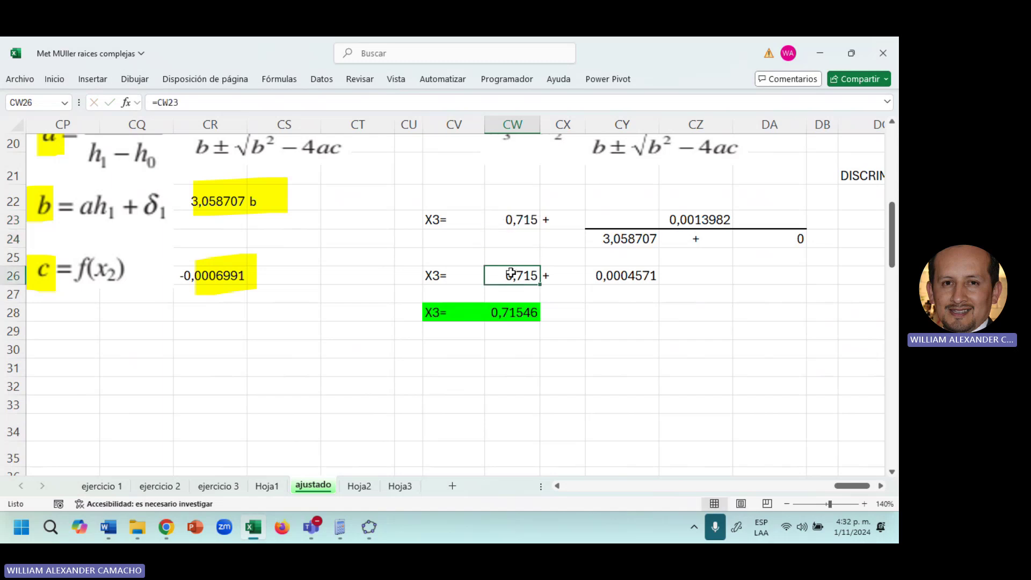
double_click(511, 274)
key(Return)
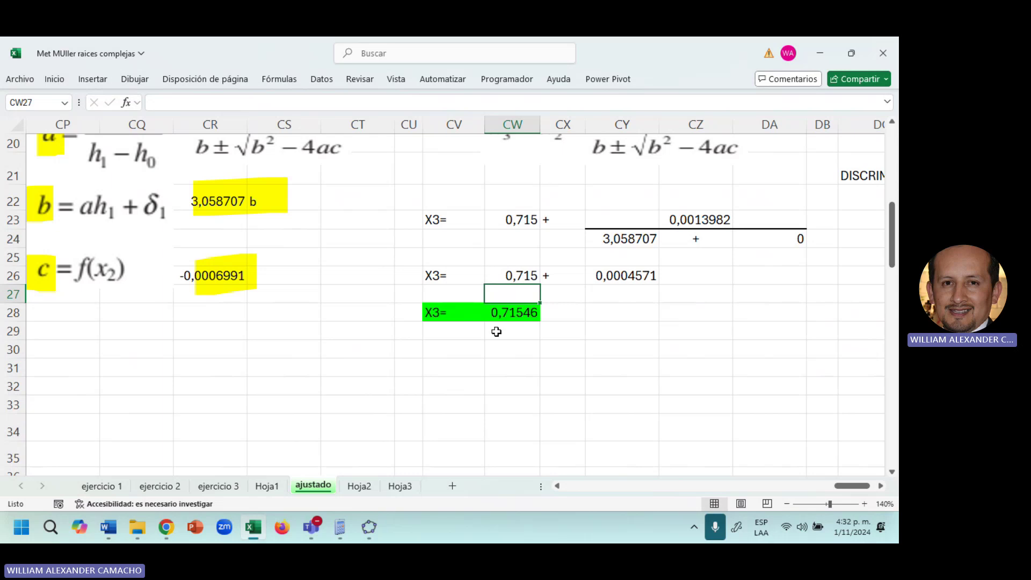
click(472, 371)
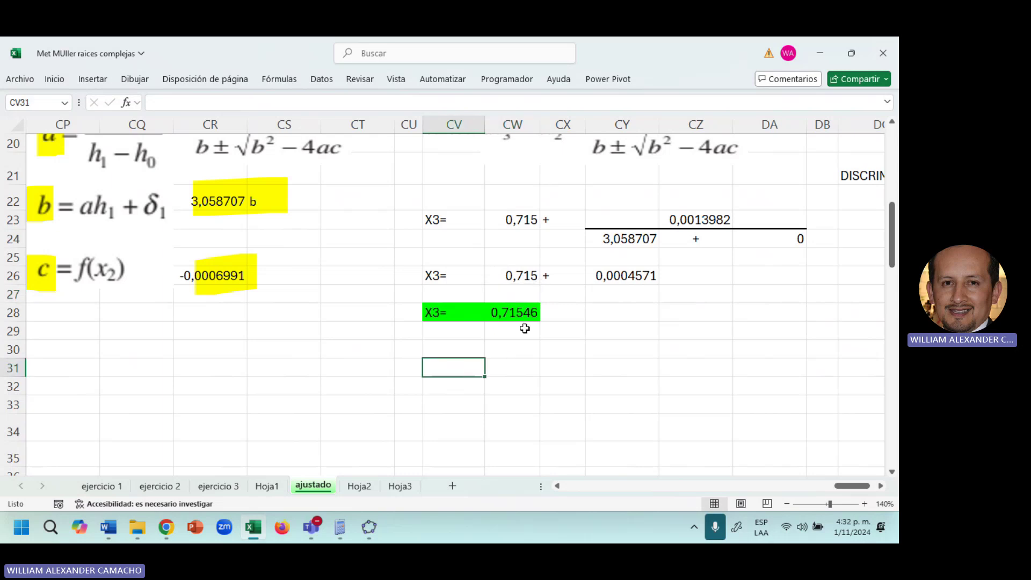
click(492, 332)
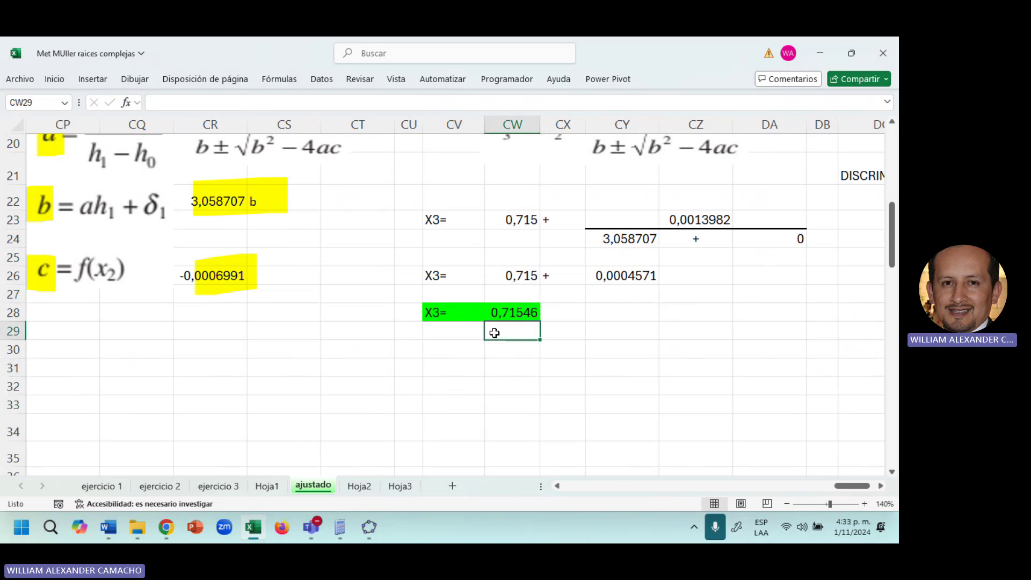
click(500, 314)
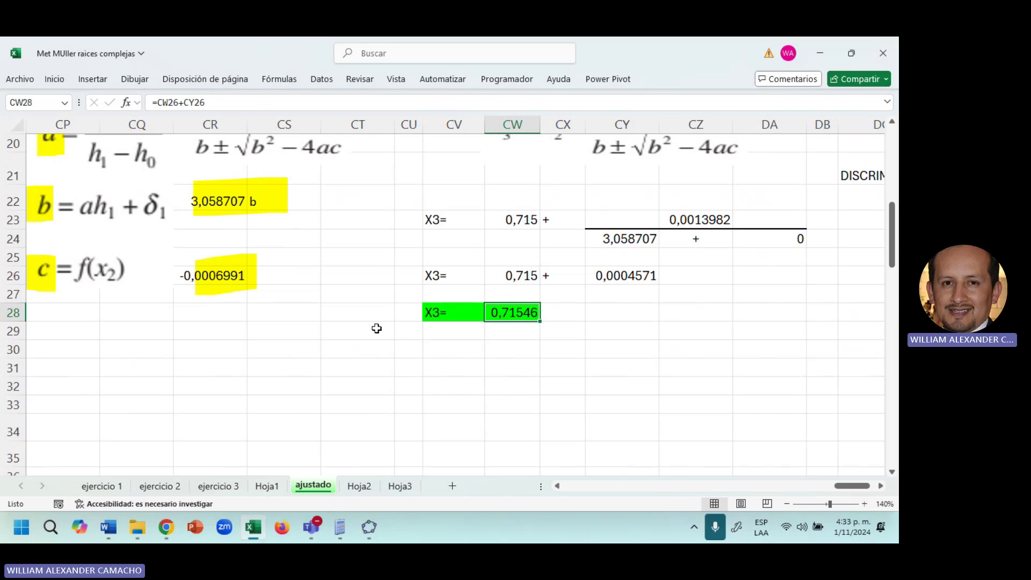
Review the X3 calculations along row 28, going from CW28 back to the previous block's CF28
key(Left)
key(Left)
key(Left)
key(Left)
key(Left)
key(Left)
key(Left)
key(Left)
key(Left)
key(Left)
key(Left)
key(Left)
key(Left)
key(Left)
key(Left)
key(Left)
key(Left)
key(Left)
key(Left)
key(Left)
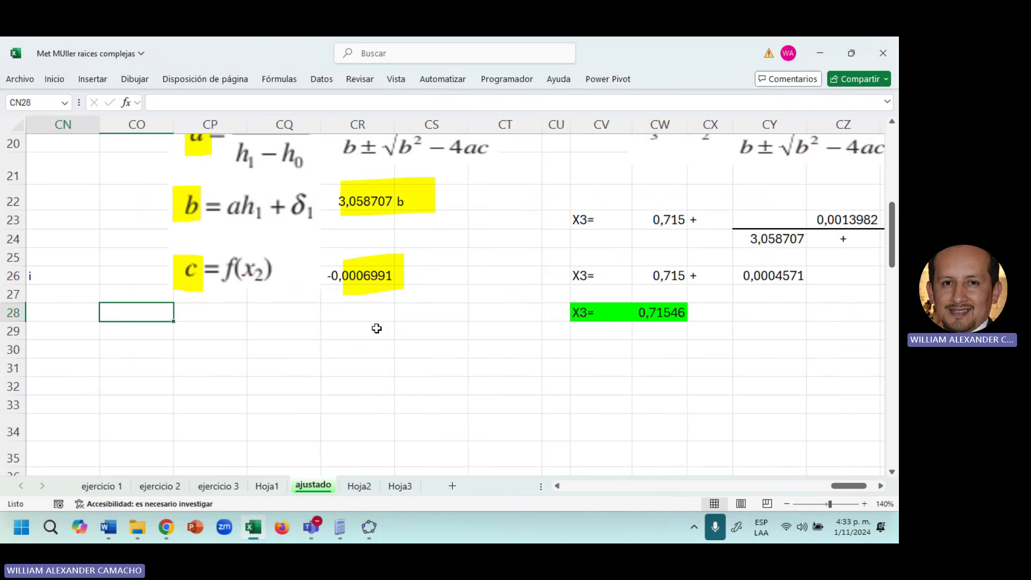
key(Right)
key(Right)
key(Right)
key(Right)
key(Right)
key(Right)
key(Right)
key(Right)
key(Right)
key(Right)
key(Right)
key(Right)
key(Right)
key(Right)
key(Right)
key(Right)
key(Right)
key(Right)
key(Right)
key(Right)
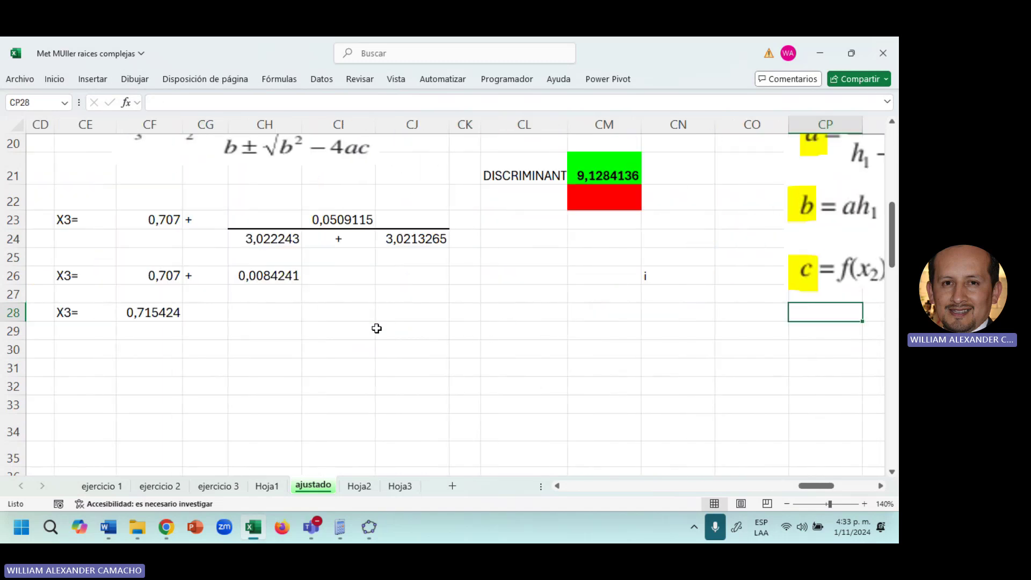
key(Left)
key(Left)
key(Left)
key(Left)
key(Left)
key(Left)
key(Left)
key(Left)
key(Left)
key(Left)
key(Left)
key(Left)
key(Left)
key(Left)
key(Left)
key(Left)
key(Left)
key(Left)
key(Left)
key(Left)
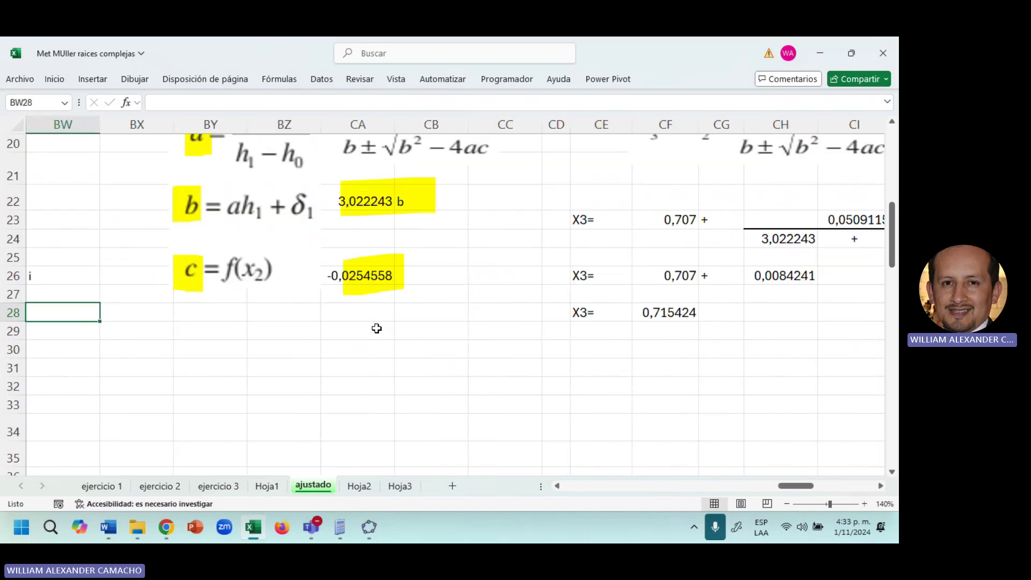
Compare the X3 results along row 28 across the iteration blocks, ending at the highlighted X3 result in CW28
key(Left)
key(Left)
key(Left)
key(Left)
key(Right)
key(Right)
key(Right)
key(Right)
key(Right)
key(Right)
key(Right)
key(Right)
key(Right)
key(Right)
key(Right)
key(Right)
key(Right)
key(Right)
key(Right)
key(Right)
key(Right)
key(Right)
key(Right)
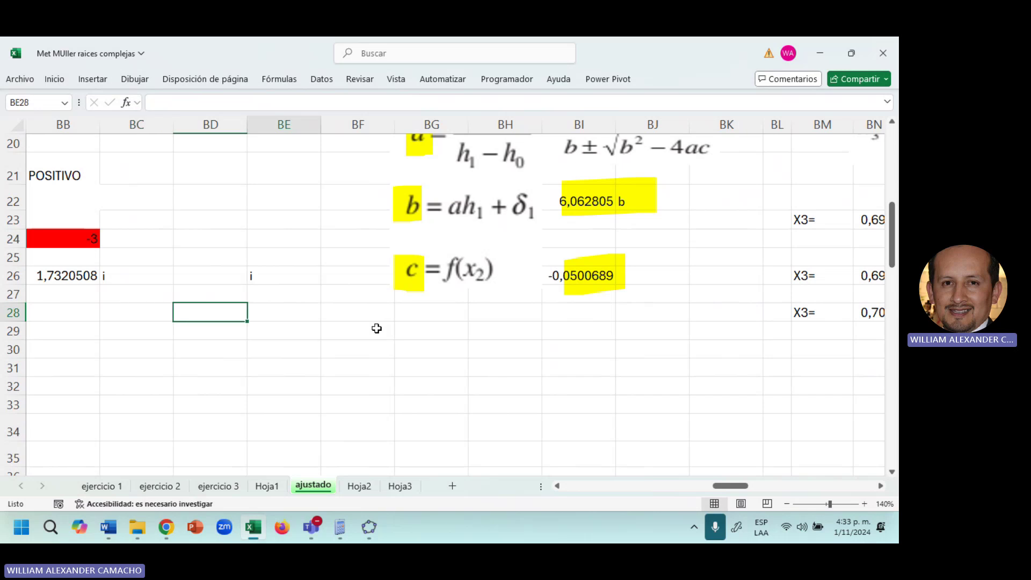
key(Right)
key(Right)
key(Right)
key(Right)
key(Right)
key(Right)
key(Right)
key(Right)
key(Right)
key(Right)
key(Right)
key(Right)
key(Right)
key(Right)
key(Right)
key(Right)
key(Right)
key(Right)
key(Right)
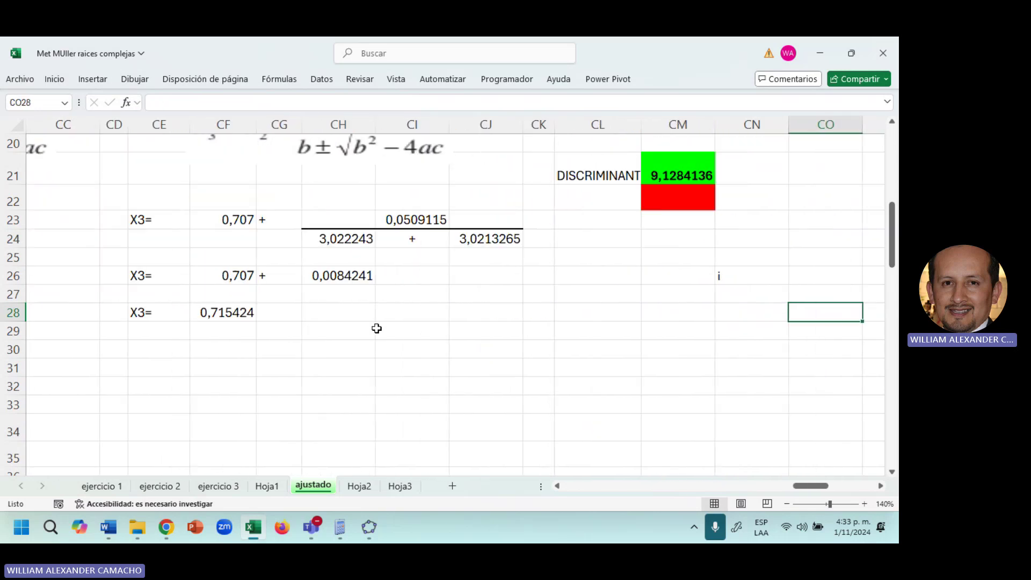
key(Right)
key(Right)
key(Right)
key(Right)
key(Right)
key(Right)
key(Right)
key(Right)
key(Right)
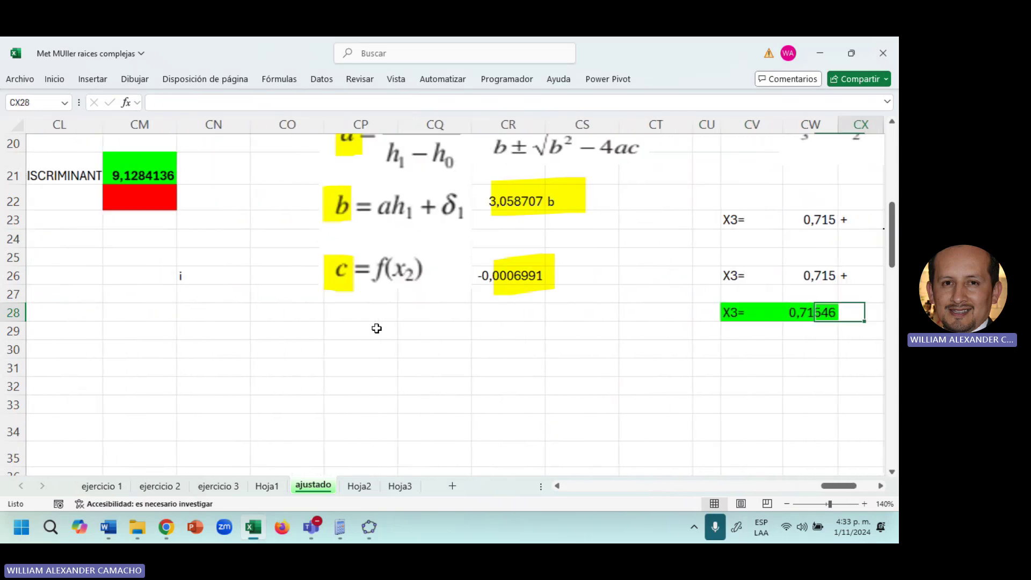
Trace the X3 results along row 28 back from the highlighted final block to the first iteration block, with its X3 in AB28
key(Left)
key(Left)
key(Left)
key(Left)
key(Left)
key(Left)
key(Left)
key(Left)
key(Left)
key(Left)
key(Left)
key(Left)
key(Left)
key(Left)
key(Left)
key(Left)
key(Left)
key(Left)
key(Left)
key(Left)
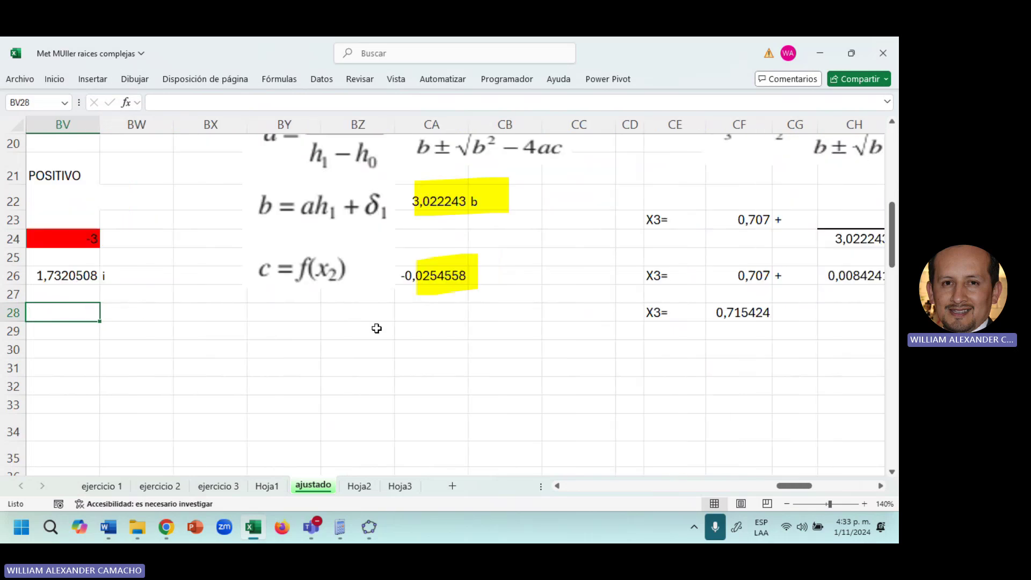
key(Left)
key(Left)
key(Left)
key(Left)
key(Left)
key(Left)
key(Left)
key(Left)
key(Left)
key(Left)
key(Left)
key(Left)
key(Left)
key(Left)
key(Left)
key(Left)
key(Left)
key(Left)
key(Left)
key(Left)
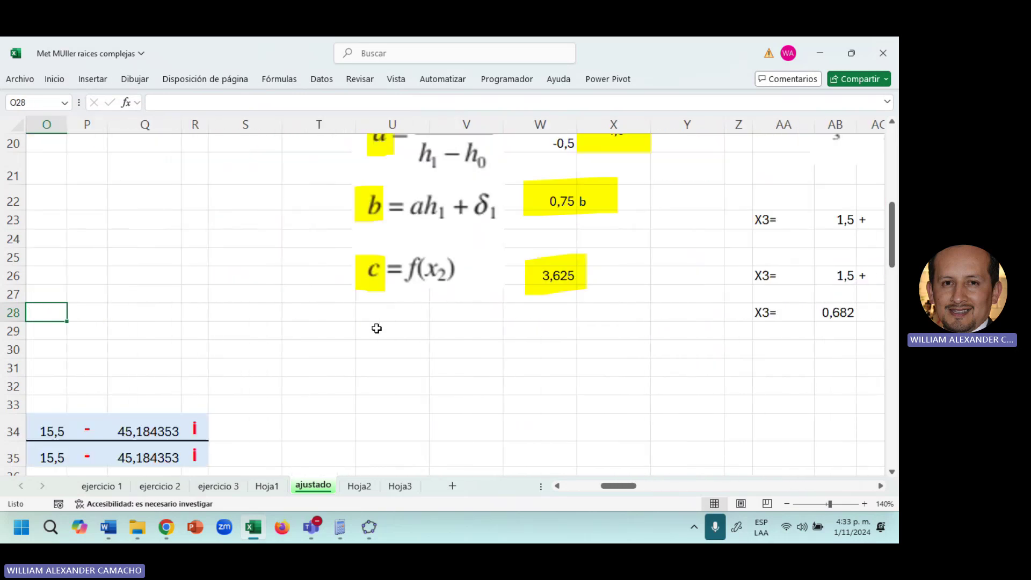
Examine the complex-root iteration in rows 27 to 40, including the X2 value in E30 and the X3 result in row 40
key(Down)
key(Down)
key(Down)
key(Down)
key(Down)
key(Down)
key(Down)
key(Down)
key(Down)
key(Down)
key(Down)
key(Down)
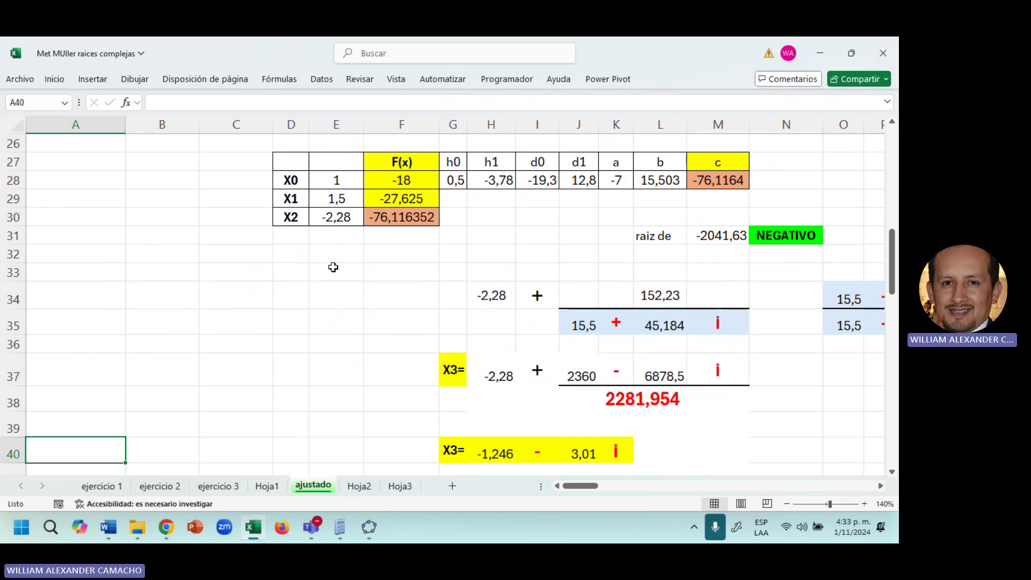
click(327, 216)
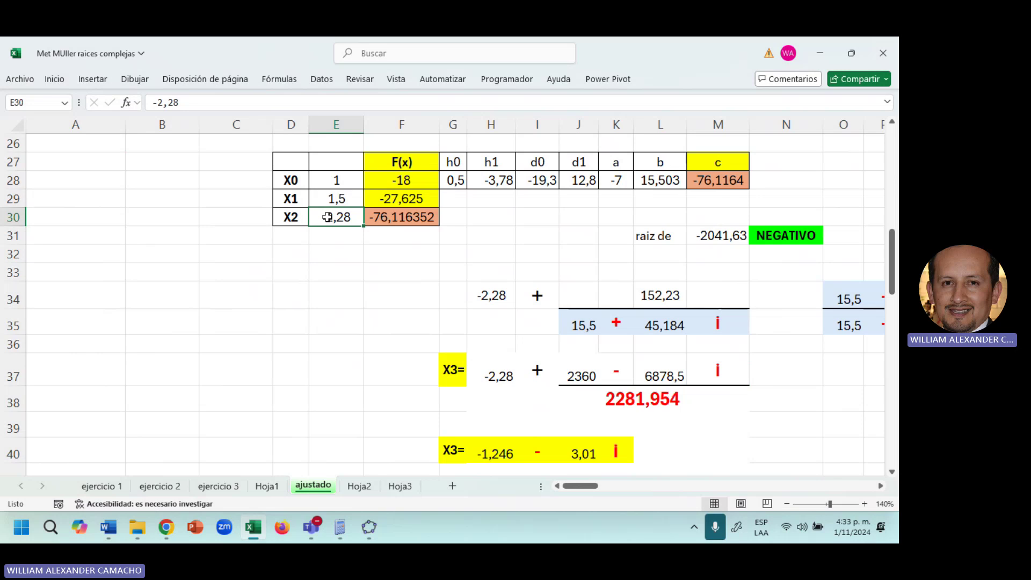
Review the function, the numbered Müller formulas and the X0, X1, X2 table in rows 11 to 14
key(Left)
key(Up)
key(Up)
key(Up)
key(Up)
key(Up)
key(Up)
key(Up)
key(Up)
key(Up)
key(Up)
key(Up)
key(Up)
key(Up)
key(Up)
key(Up)
key(Up)
key(Up)
key(Up)
key(Up)
key(Up)
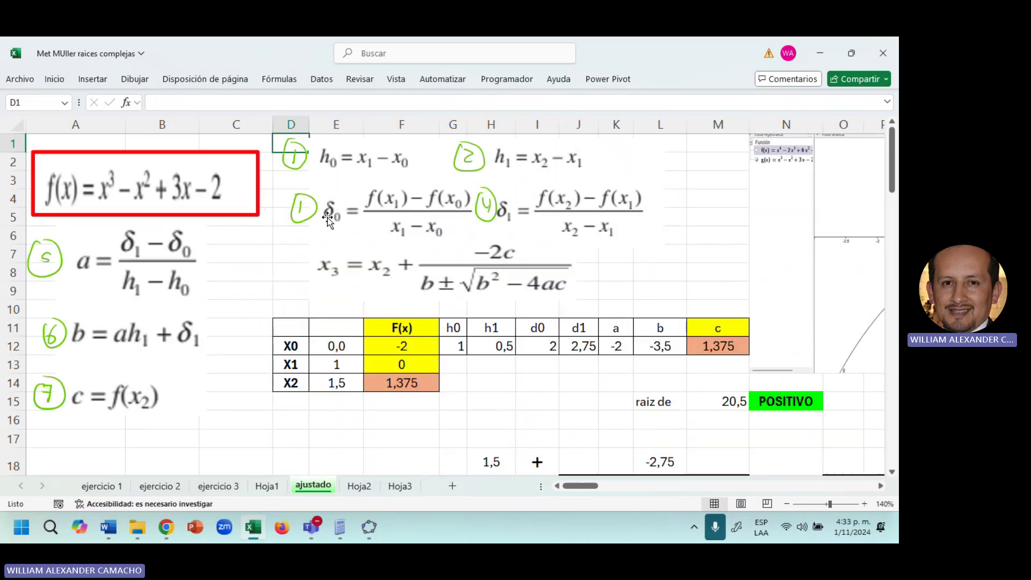
key(Down)
key(Down)
key(Down)
key(Down)
key(Down)
key(Down)
key(Down)
key(Down)
key(Down)
key(Down)
key(Down)
key(Down)
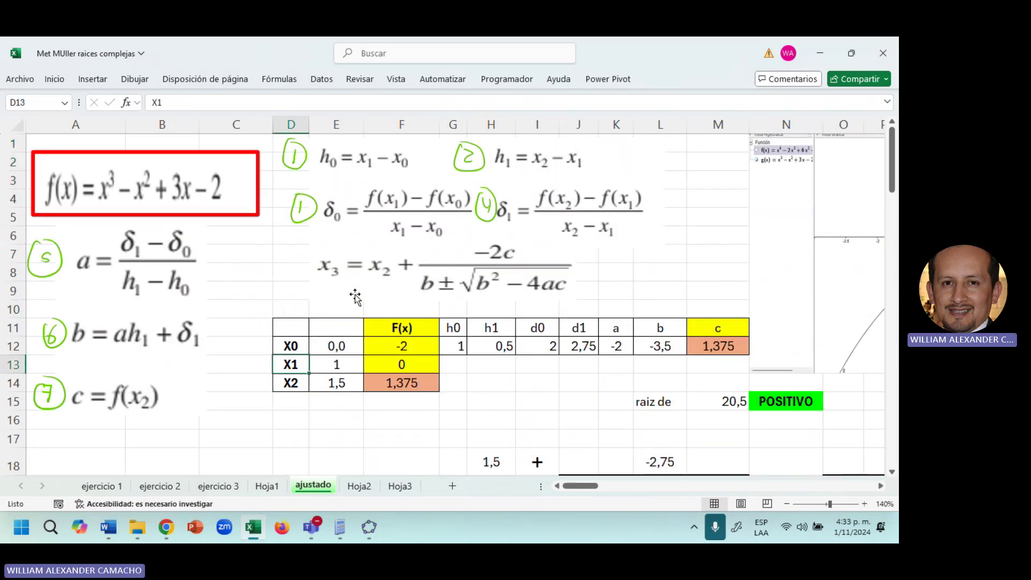
Review the first iteration's X3 calculation in rows 18 to 21 and its error in row 24
click(348, 412)
key(Down)
key(Down)
key(Down)
key(Down)
key(Down)
key(Down)
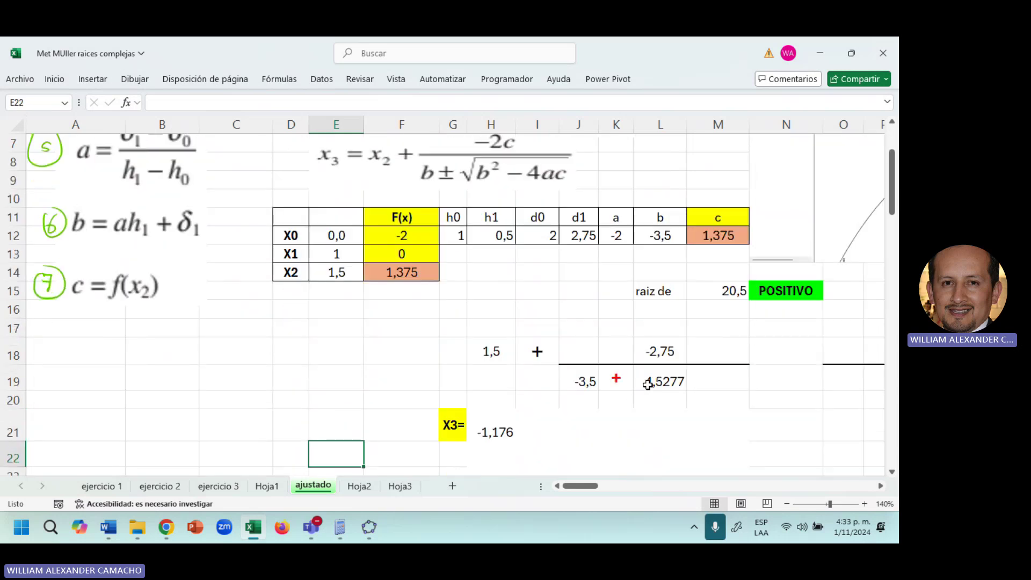
click(644, 419)
key(Return)
key(Return)
key(Return)
key(Return)
key(Return)
key(Return)
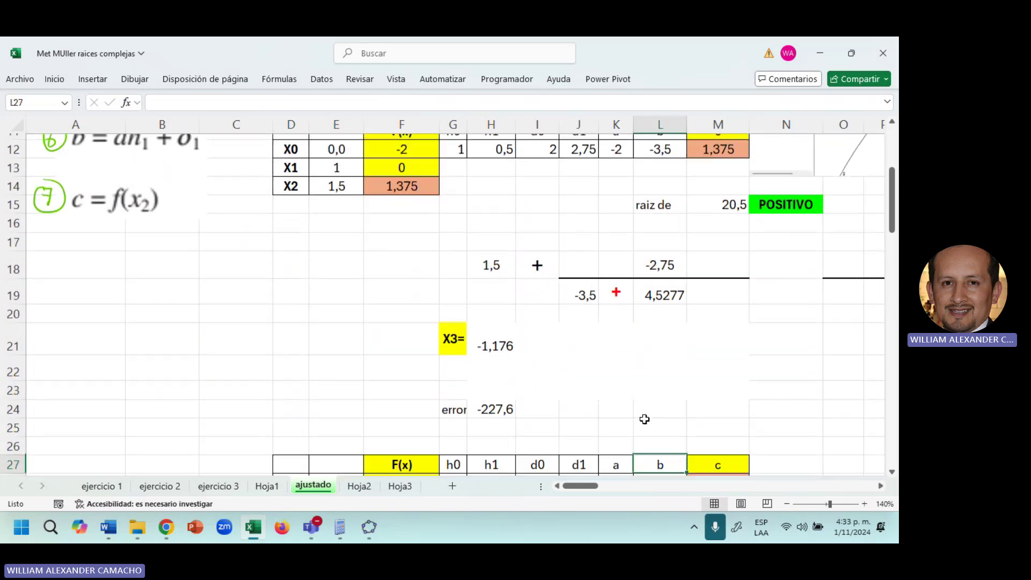
Inspect the error formula in H24 and the cells H18 and H21 it refers to, without changing it
click(495, 385)
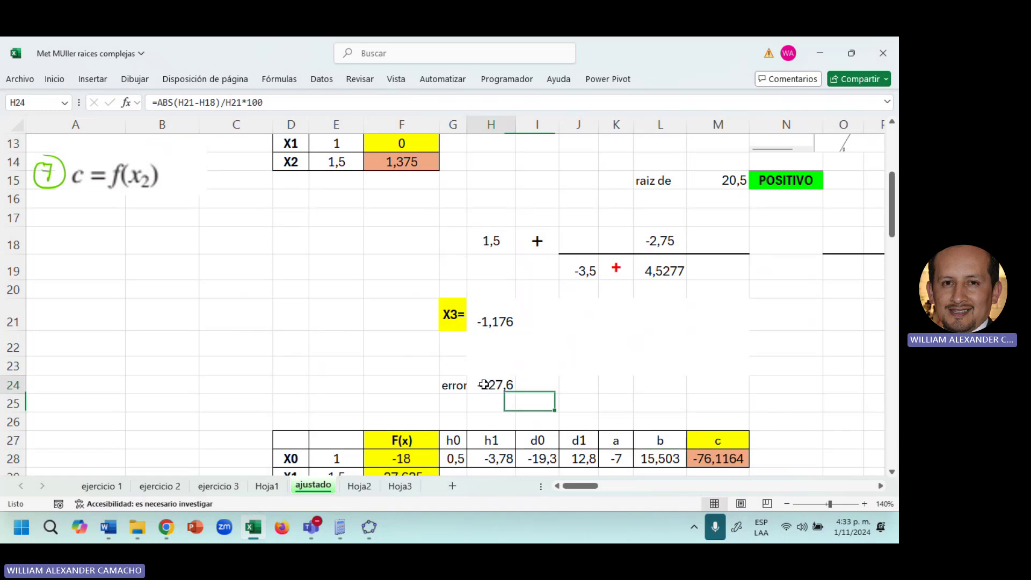
double_click(484, 384)
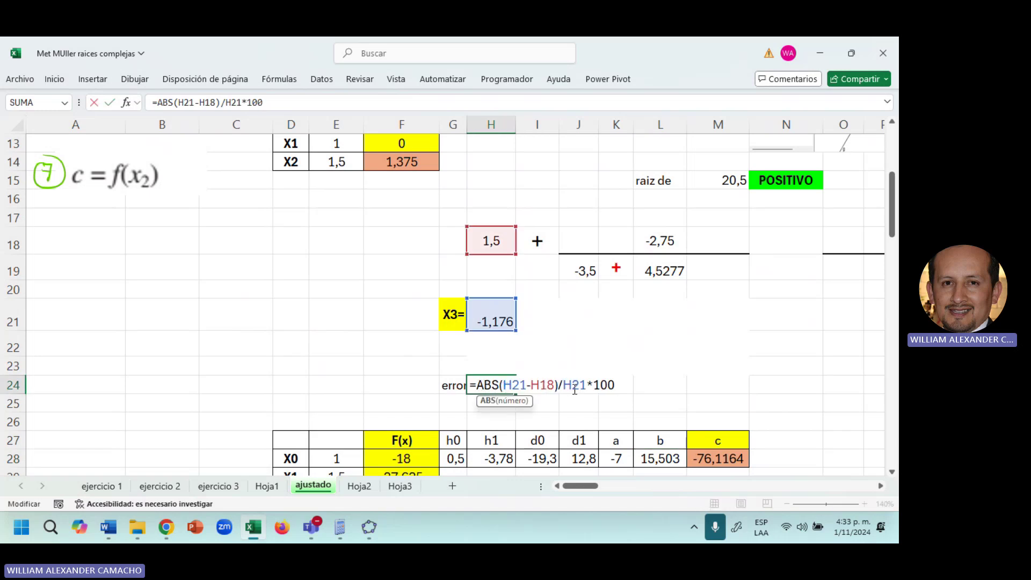
click(590, 335)
key(Down)
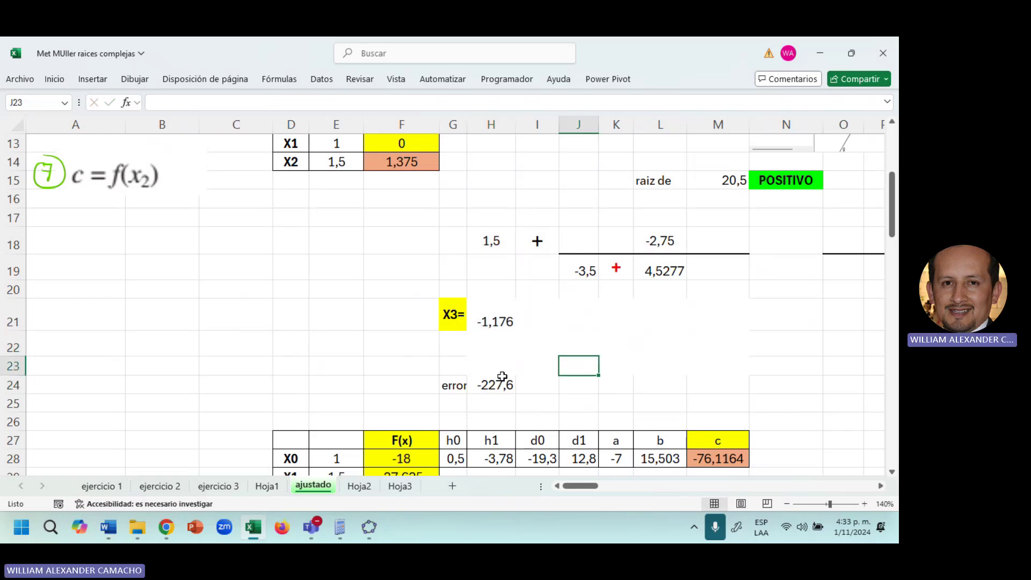
click(487, 385)
double_click(487, 385)
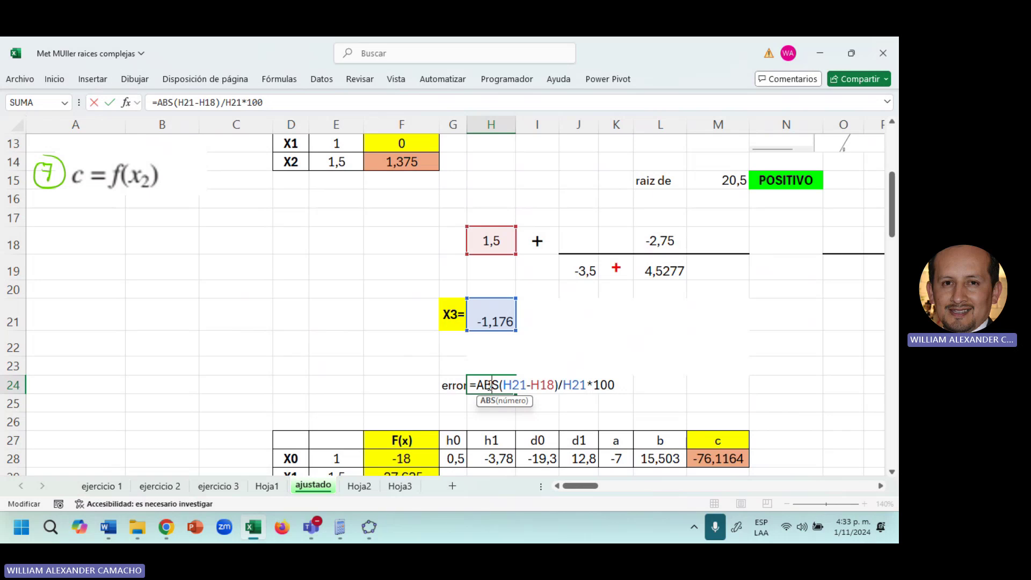
key(Return)
click(543, 387)
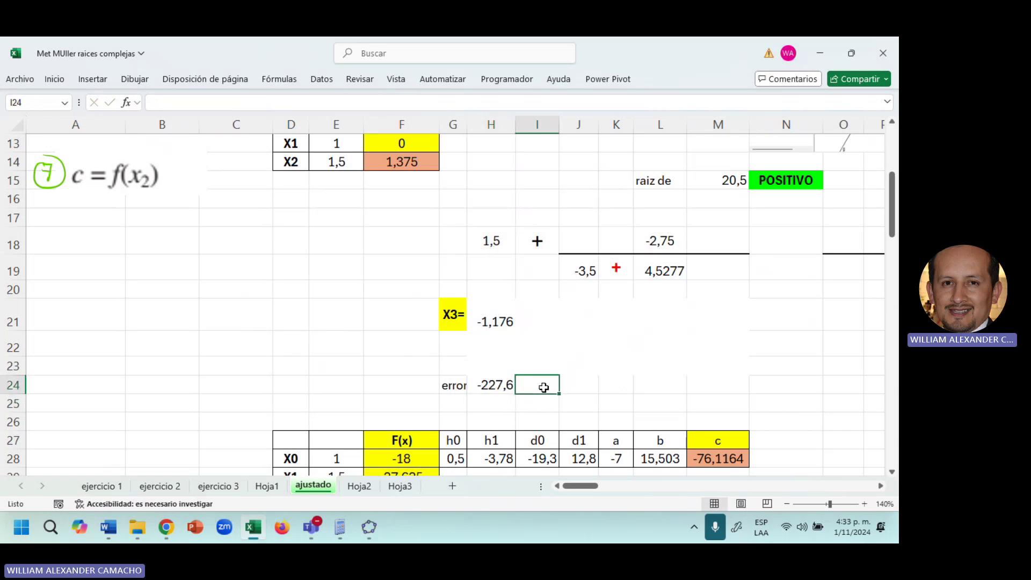
Review the second iteration's X0, X1, X2 table in rows 27 to 30 and the discriminant formula in M31
click(625, 377)
key(Down)
key(Down)
key(Down)
key(Down)
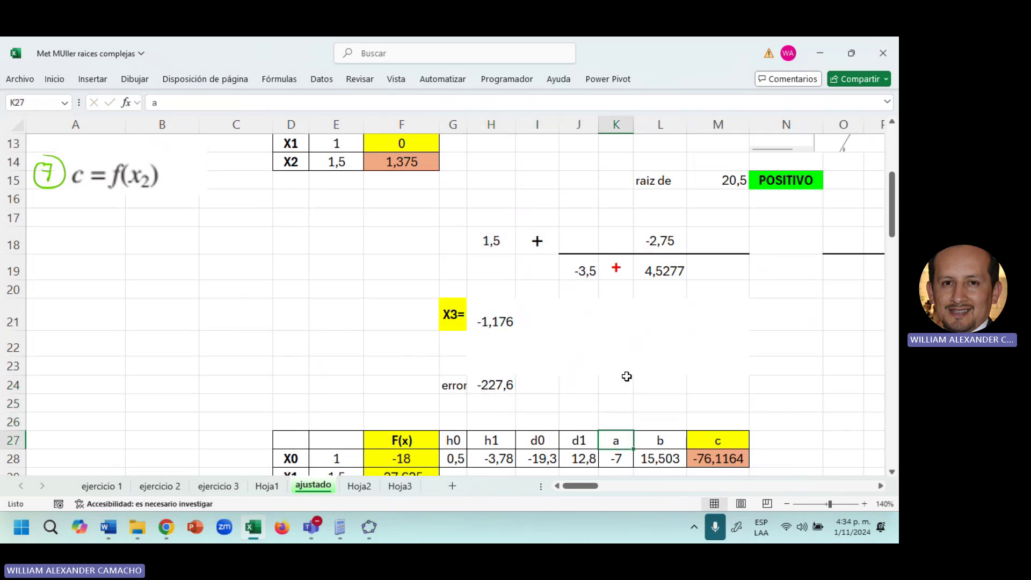
key(Down)
key(Down)
key(Down)
key(Down)
key(Down)
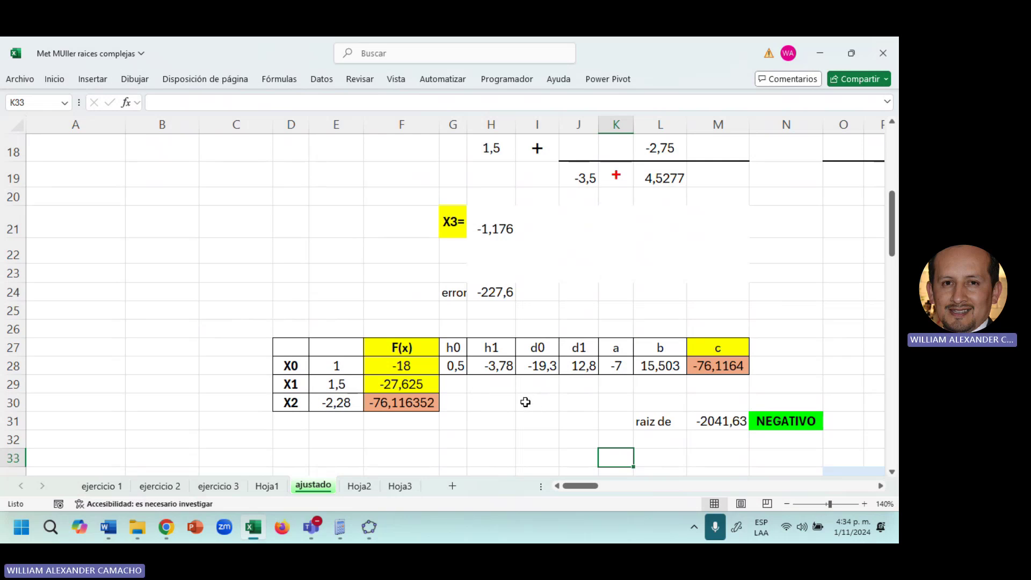
click(505, 432)
key(Down)
key(Down)
key(Down)
key(Down)
key(Down)
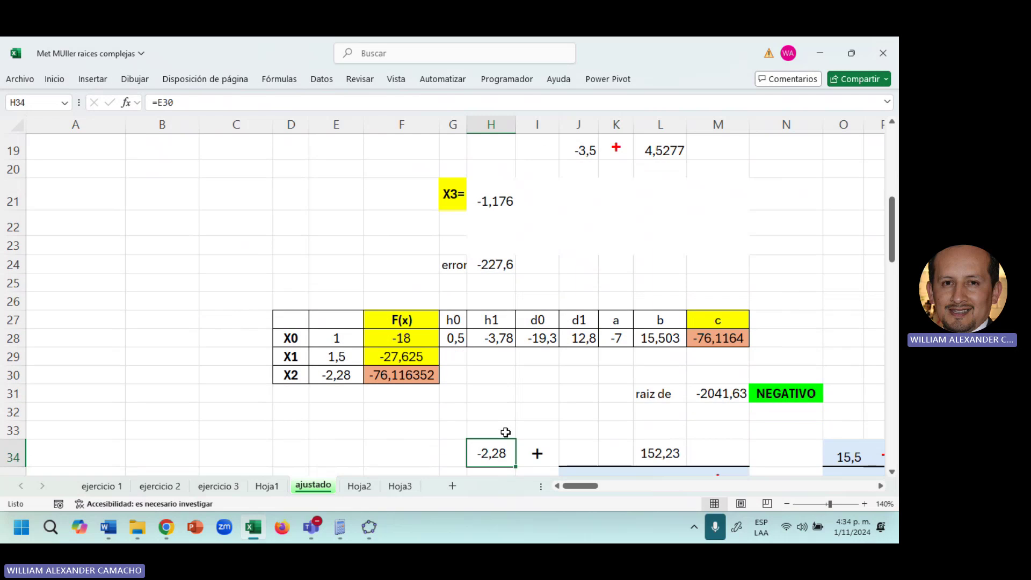
click(705, 318)
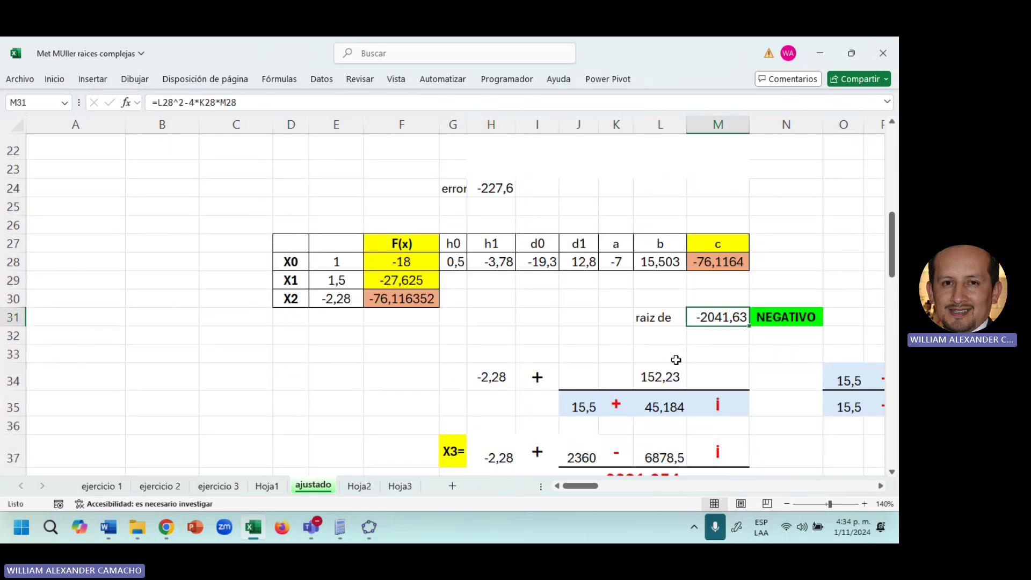
Inspect the complex denominator in J35:M35, including the square root formula in L35, without changing it
key(Down)
key(Down)
key(Down)
key(Down)
key(Down)
key(Down)
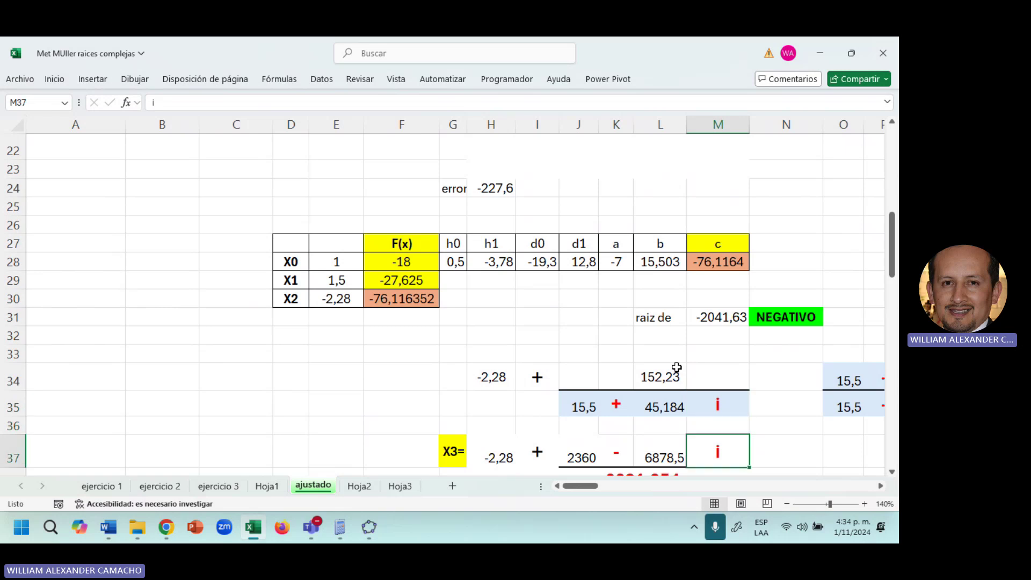
key(Right)
key(Right)
key(Right)
key(Right)
key(Down)
key(Down)
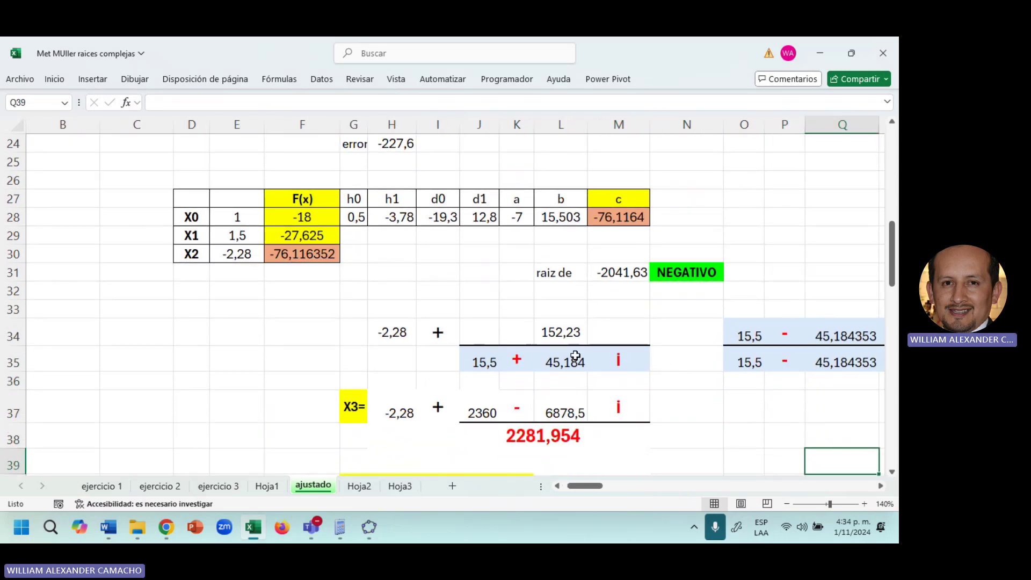
double_click(569, 361)
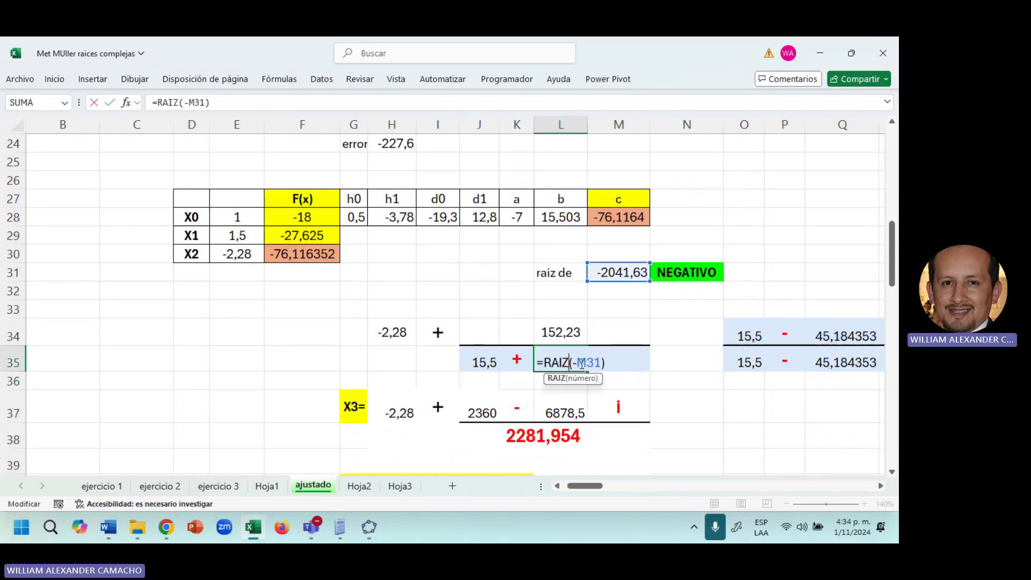
key(Return)
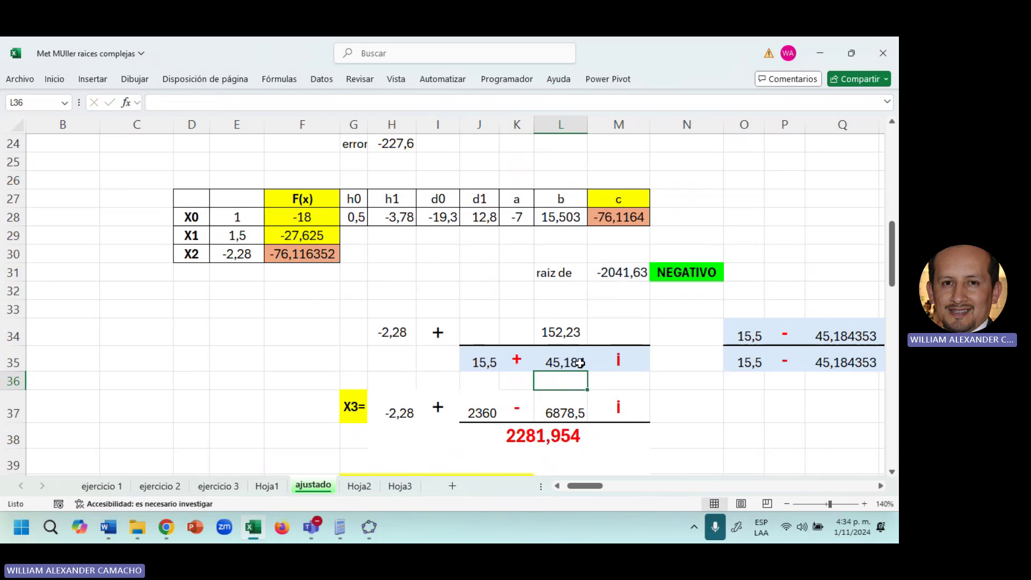
click(609, 358)
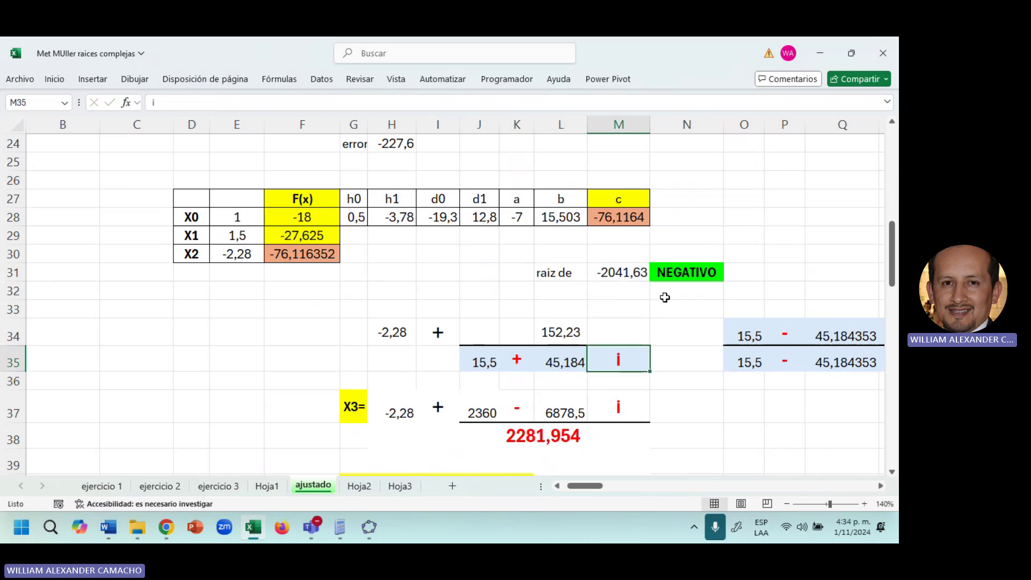
key(F4)
drag(485, 363, 602, 356)
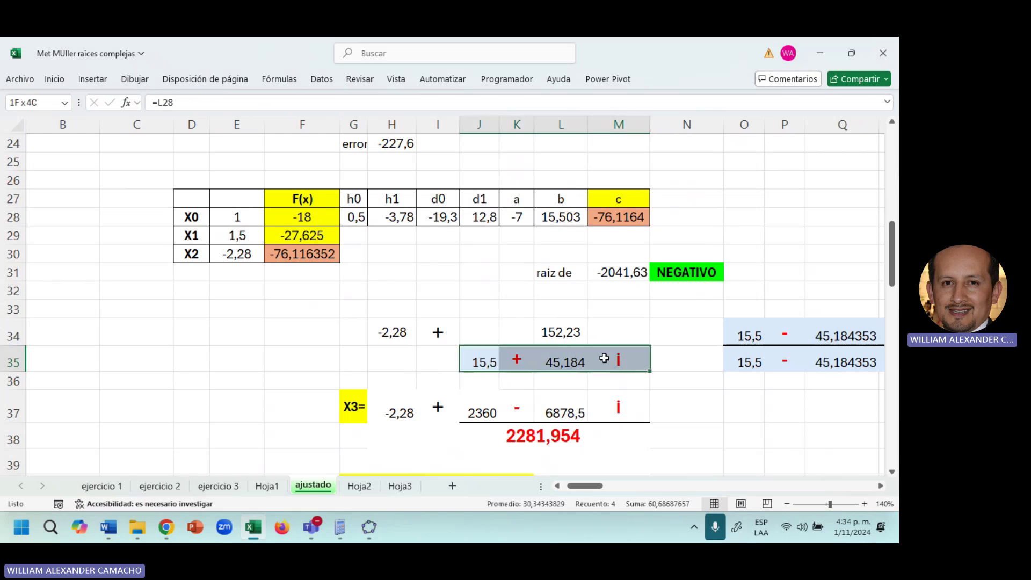
click(708, 382)
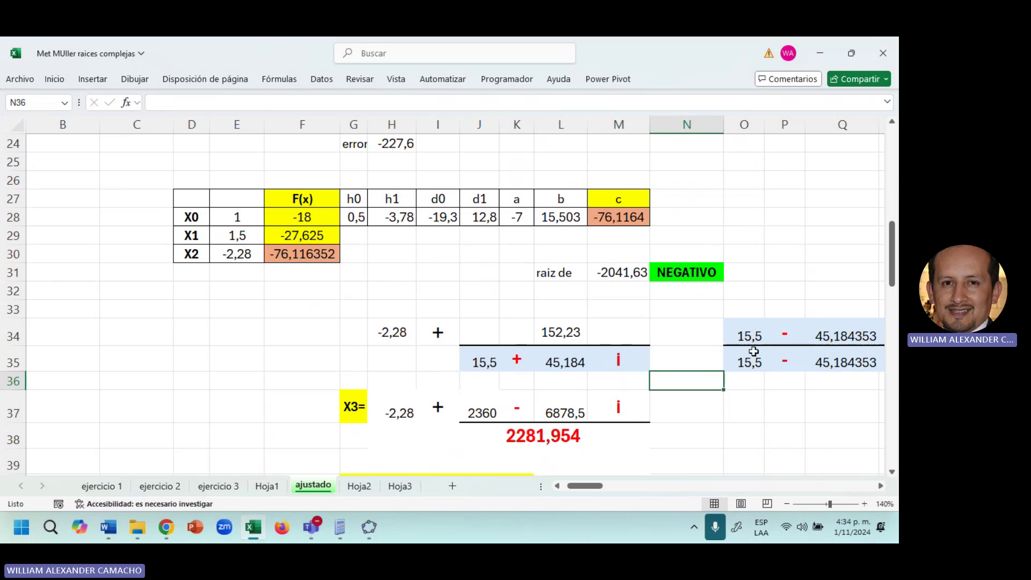
Examine the conjugate fraction in O34:R35 and the X3 rows beneath it, down to row 42
click(749, 334)
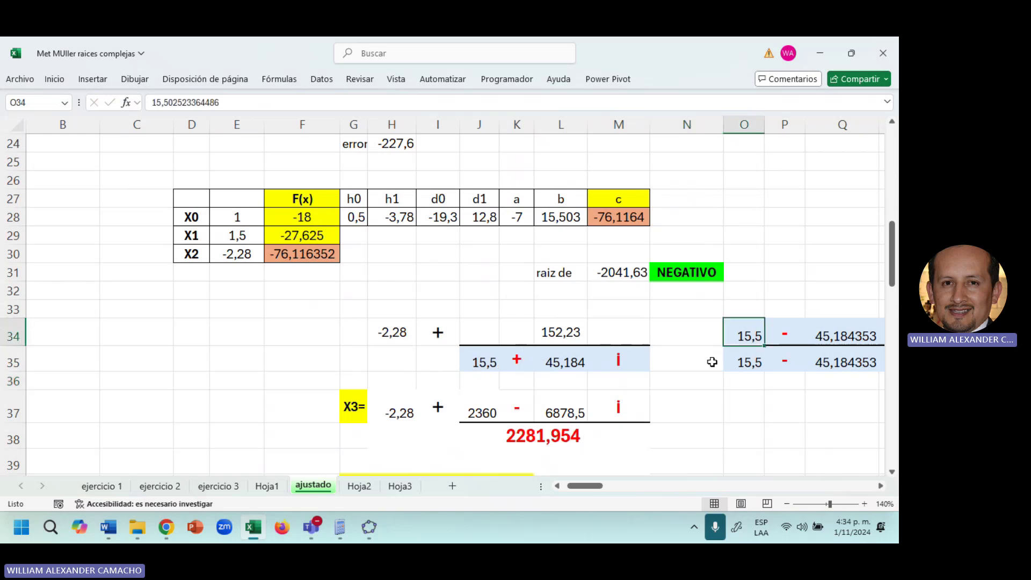
click(829, 335)
key(Right)
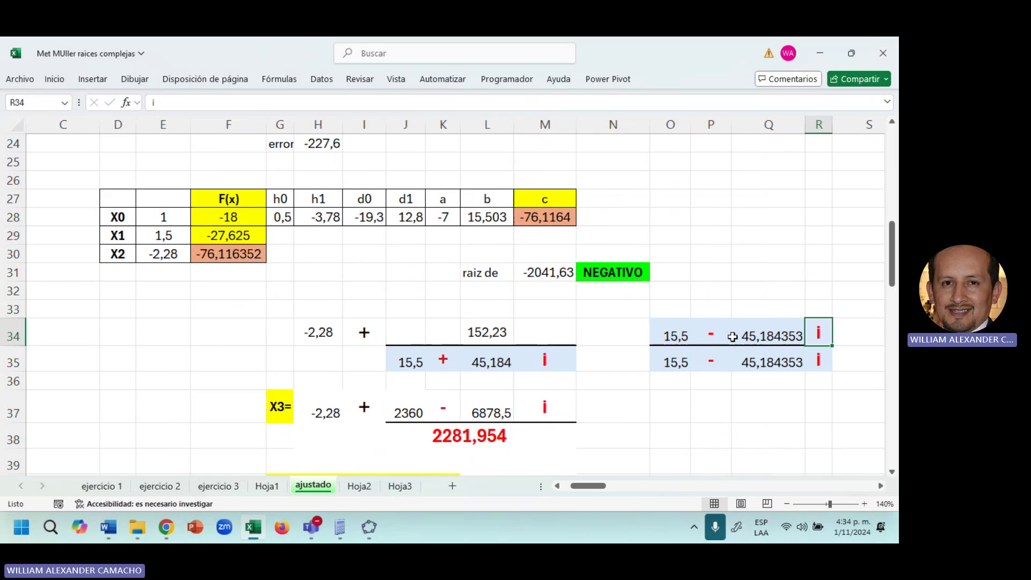
key(Down)
key(Down)
key(Down)
key(Down)
key(Down)
key(Down)
key(Down)
key(Down)
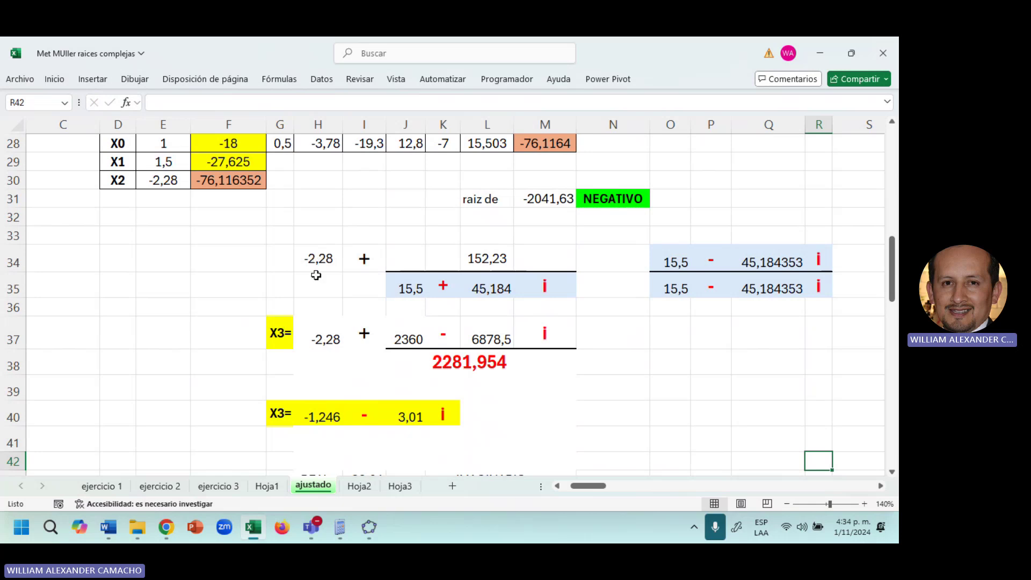
Check the real terms in H34 and H37, the numerator in L34 and the conjugate's imaginary part in Q34
click(317, 333)
click(319, 255)
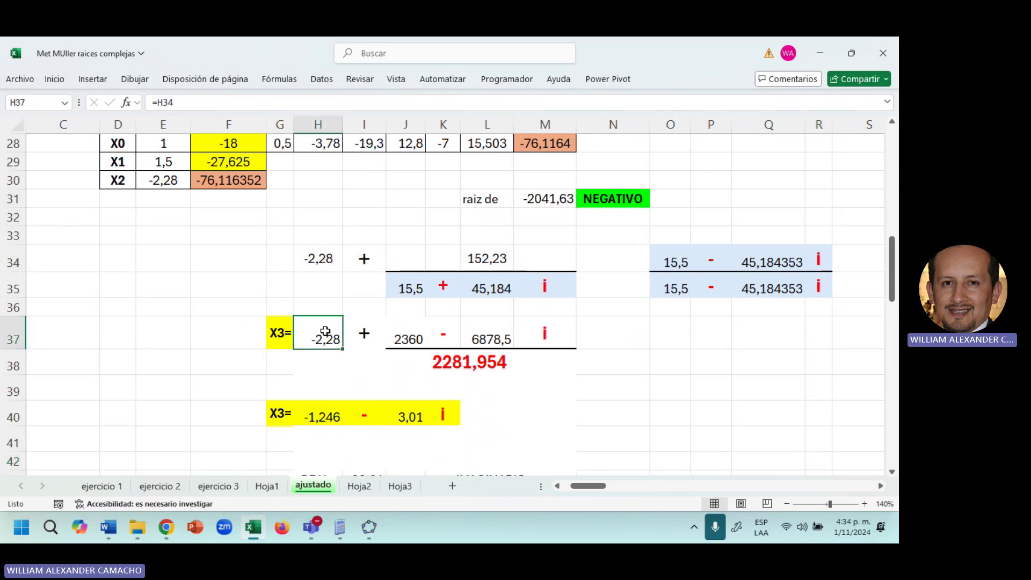
click(319, 259)
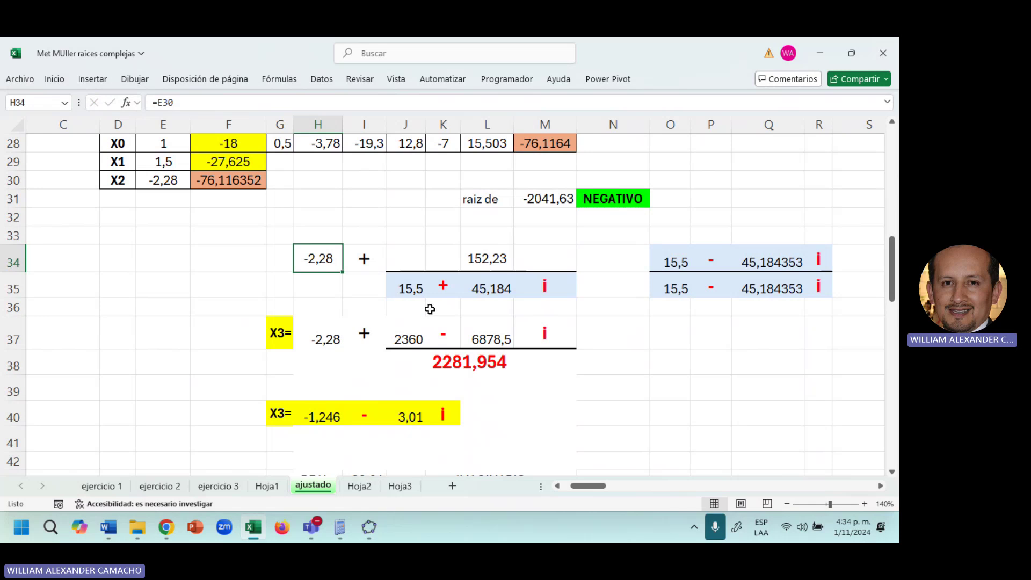
click(488, 258)
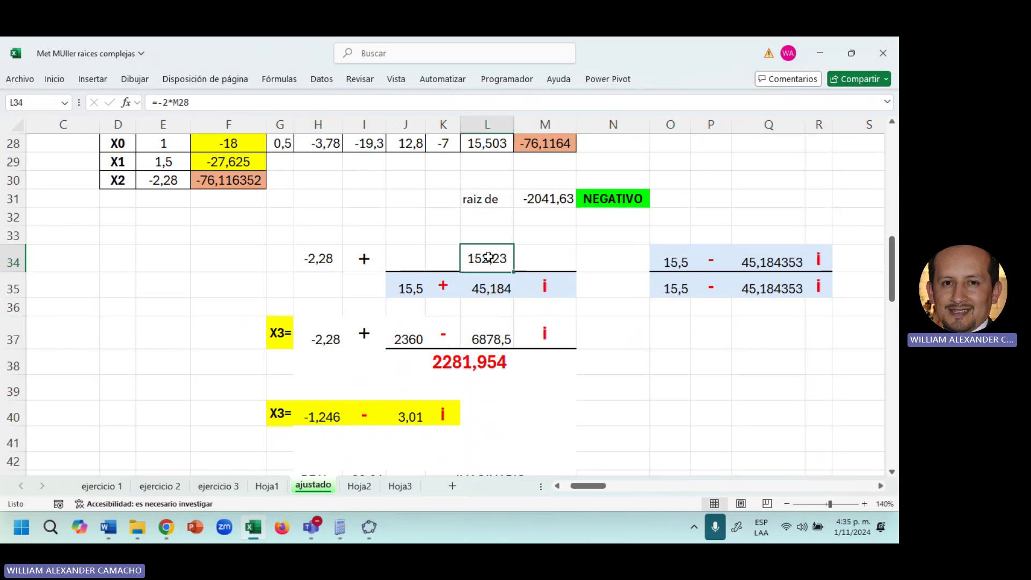
click(686, 258)
click(493, 259)
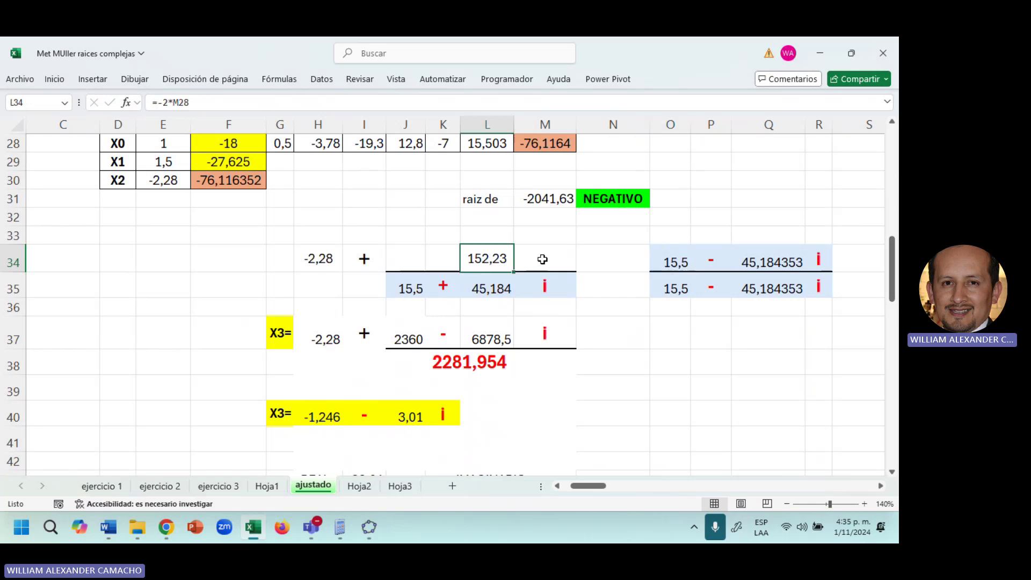
click(747, 259)
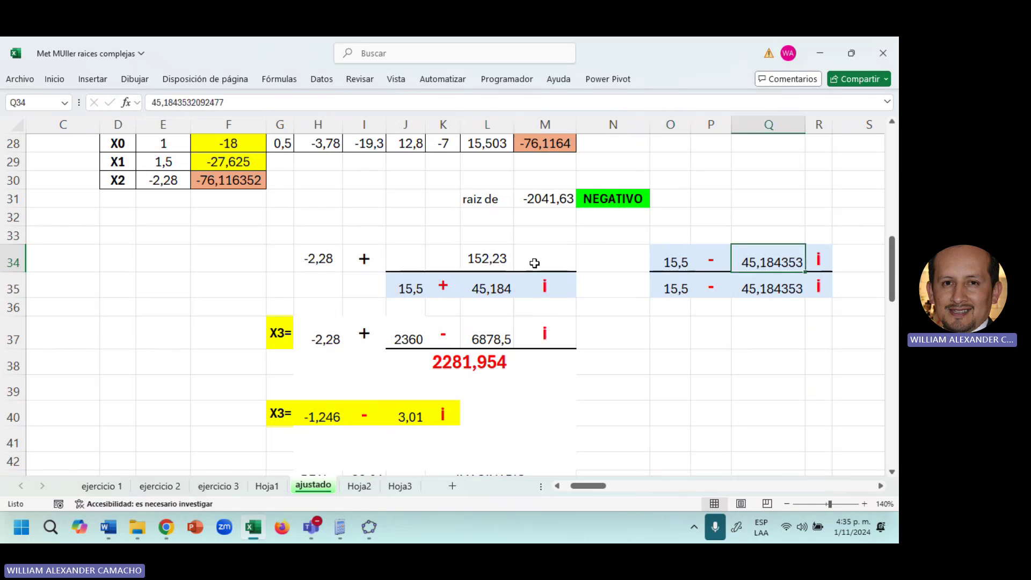
Inspect the numerator product formulas in J37 and L37, which use L34 with O34 and Q34, without changing them
double_click(408, 341)
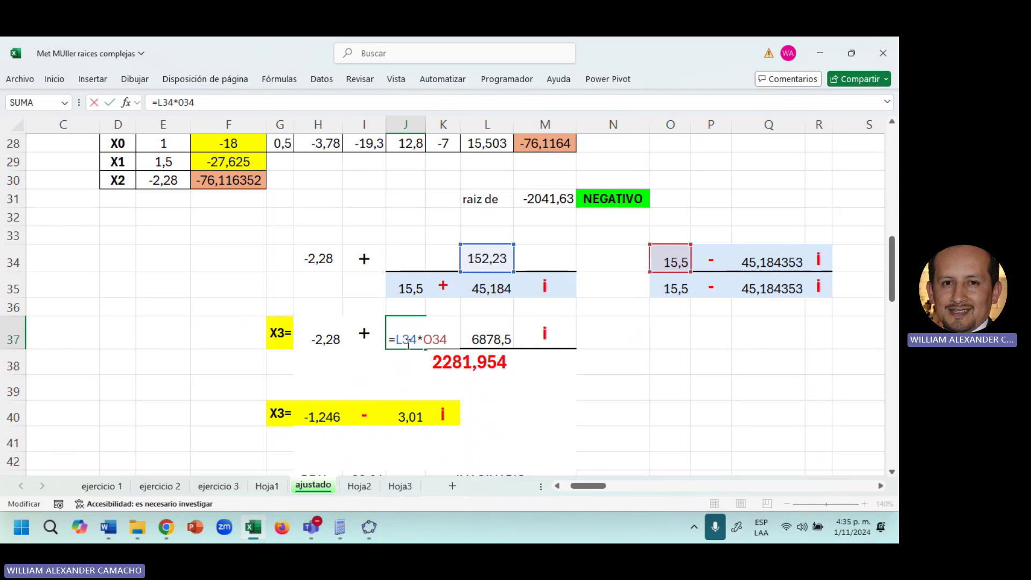
key(Return)
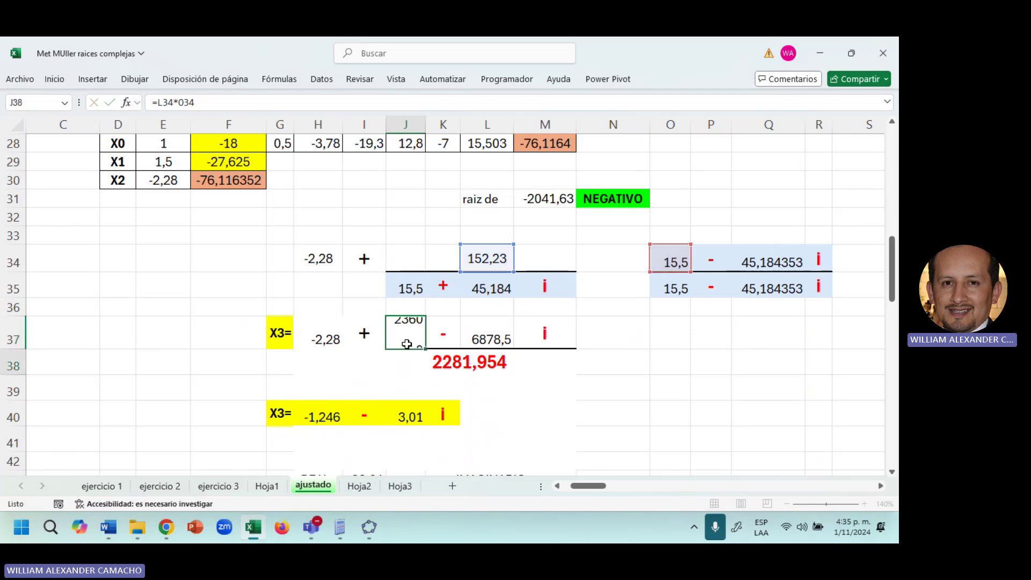
double_click(494, 337)
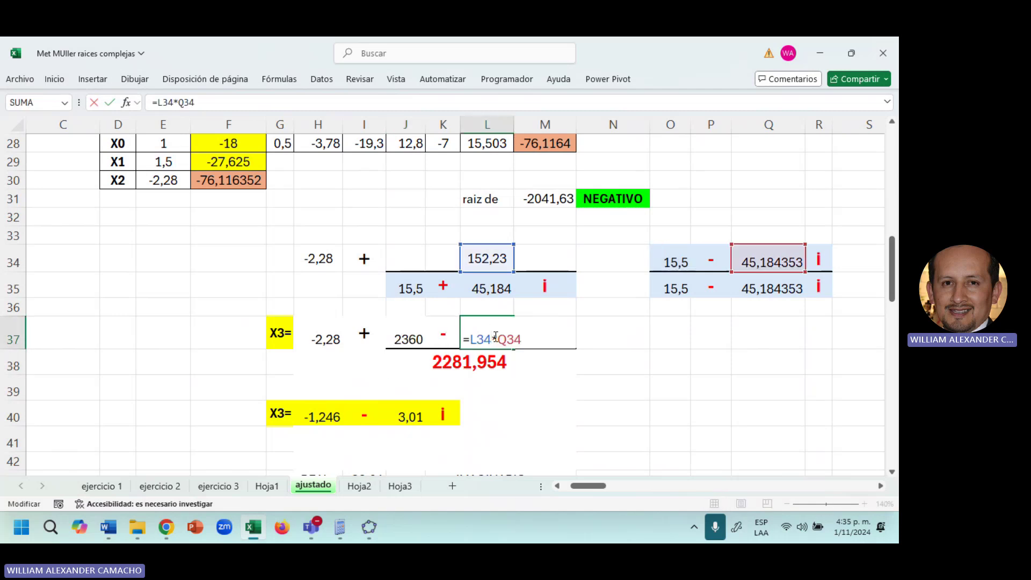
key(Return)
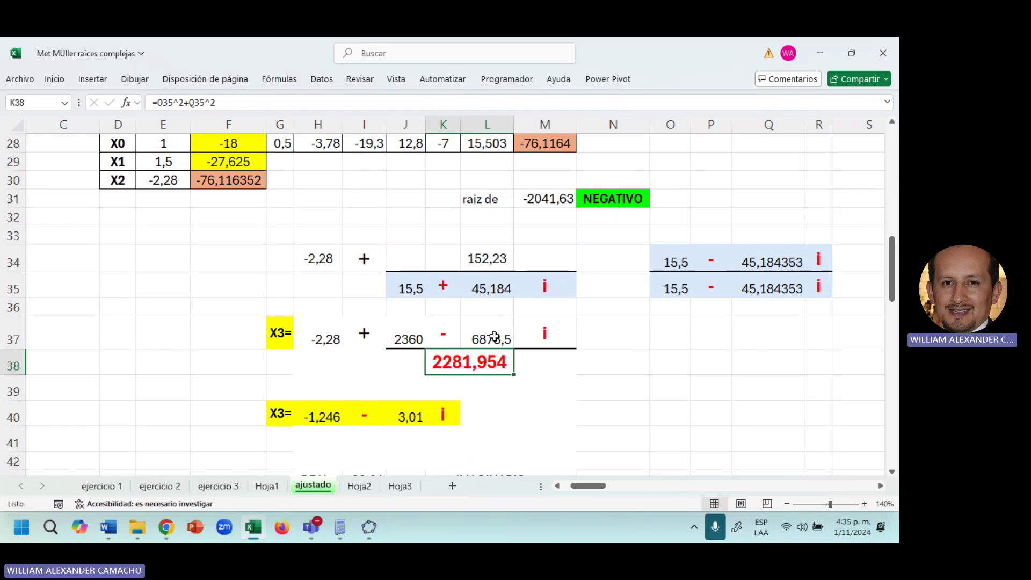
click(542, 335)
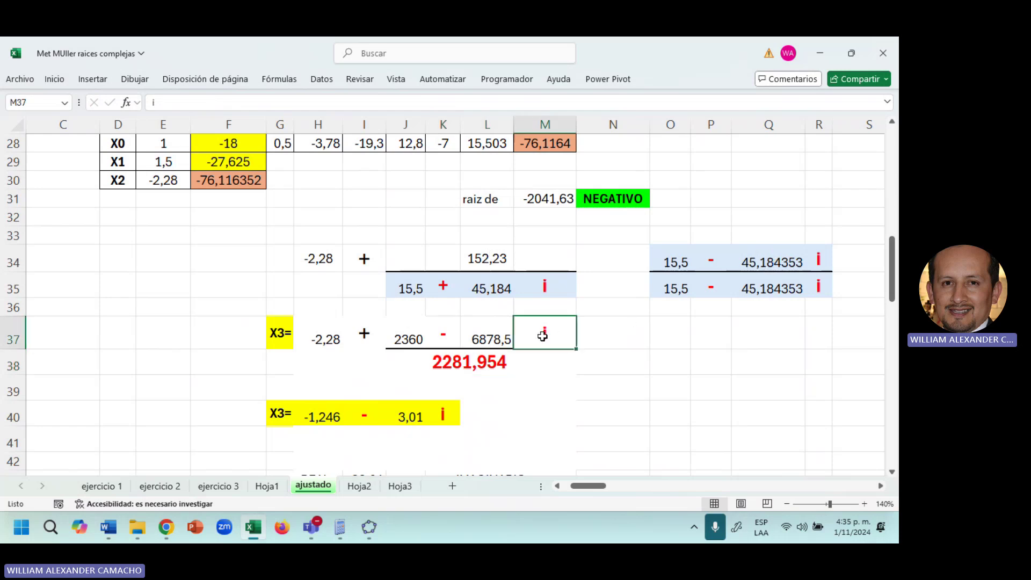
Handwrite the difference-of-squares identity (a+b)(a−b) and a² − b² in red ink below the conjugate fraction
click(399, 300)
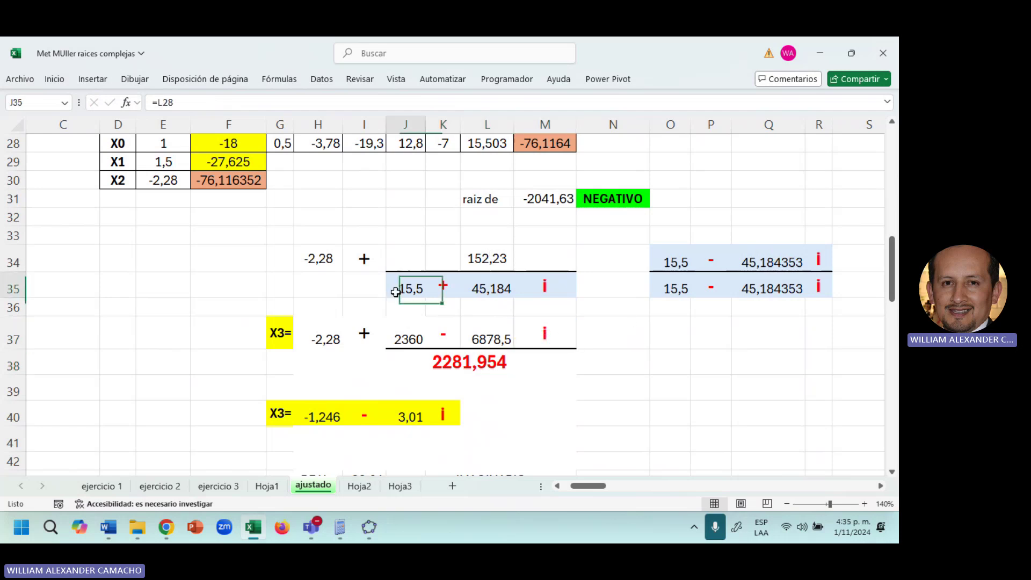
click(718, 296)
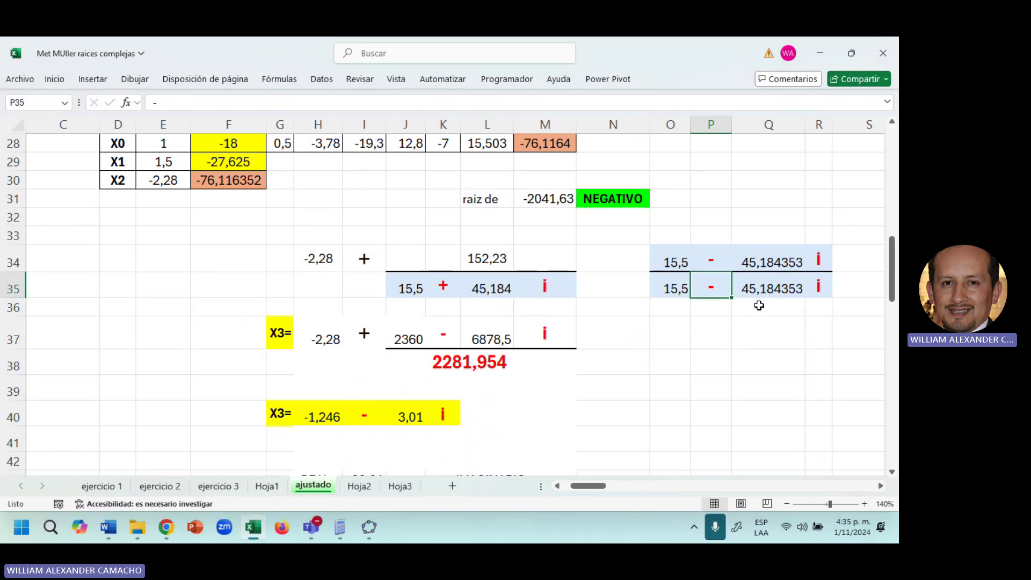
click(135, 79)
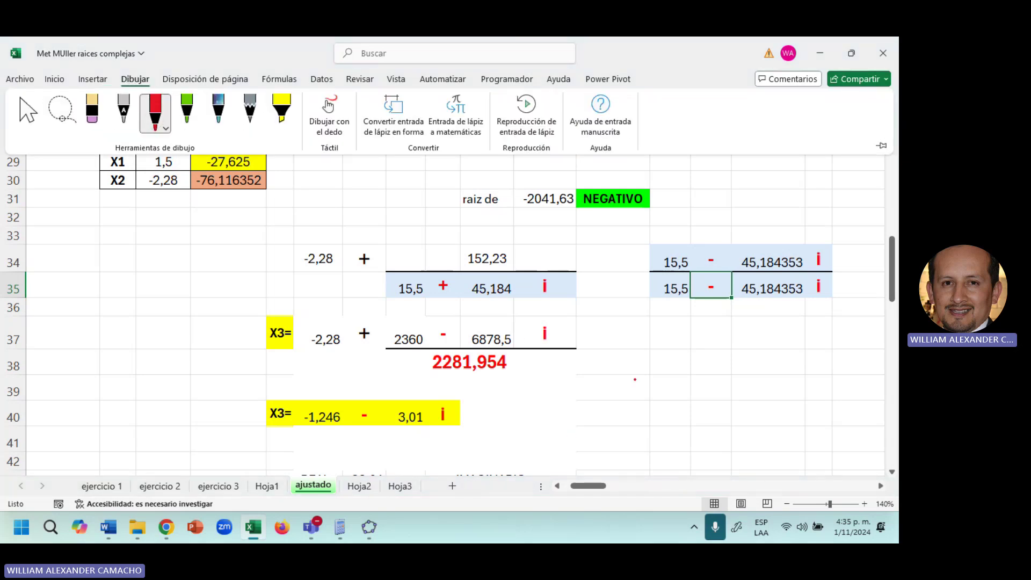
mouse_move(651, 365)
mouse_down()
mouse_move(650, 387)
mouse_move(680, 380)
mouse_up()
mouse_move(674, 374)
mouse_down()
mouse_move(674, 388)
mouse_move(765, 393)
mouse_up()
mouse_move(776, 368)
mouse_down()
mouse_move(784, 386)
mouse_move(777, 403)
mouse_up()
click(666, 425)
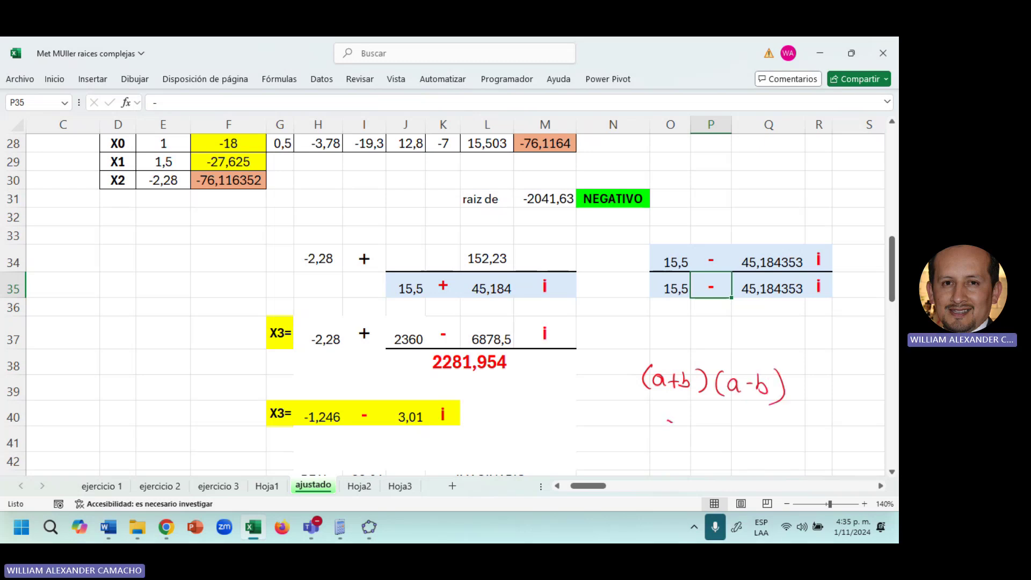
mouse_move(671, 424)
mouse_down()
mouse_move(675, 438)
mouse_move(698, 428)
mouse_up()
drag(704, 416, 704, 437)
drag(712, 417, 721, 424)
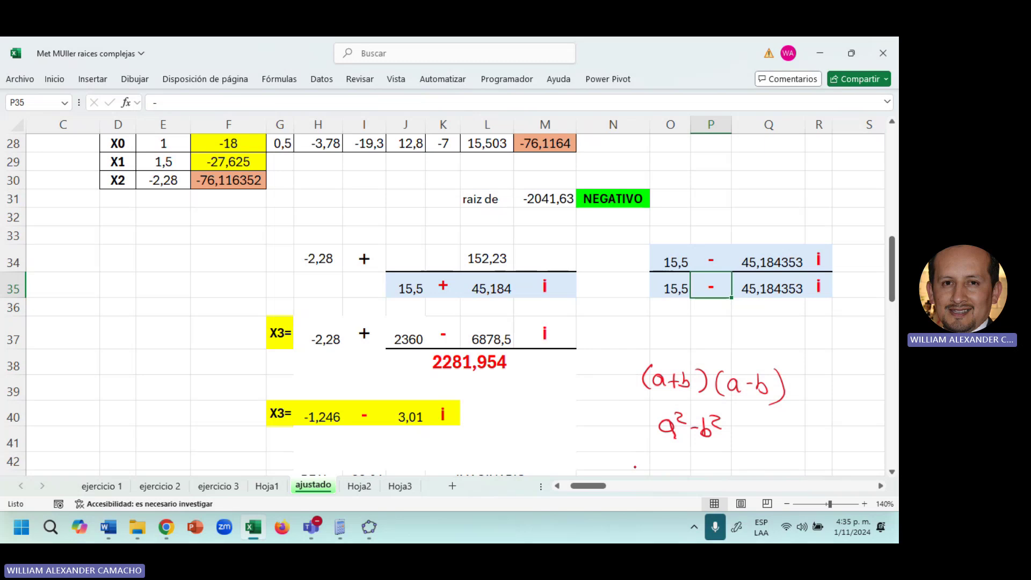
Handwrite (15,5)² − (45,18i)² in red ink beneath the a² − b² line
drag(640, 456, 635, 468)
click(656, 459)
drag(648, 464, 612, 472)
drag(661, 455, 661, 475)
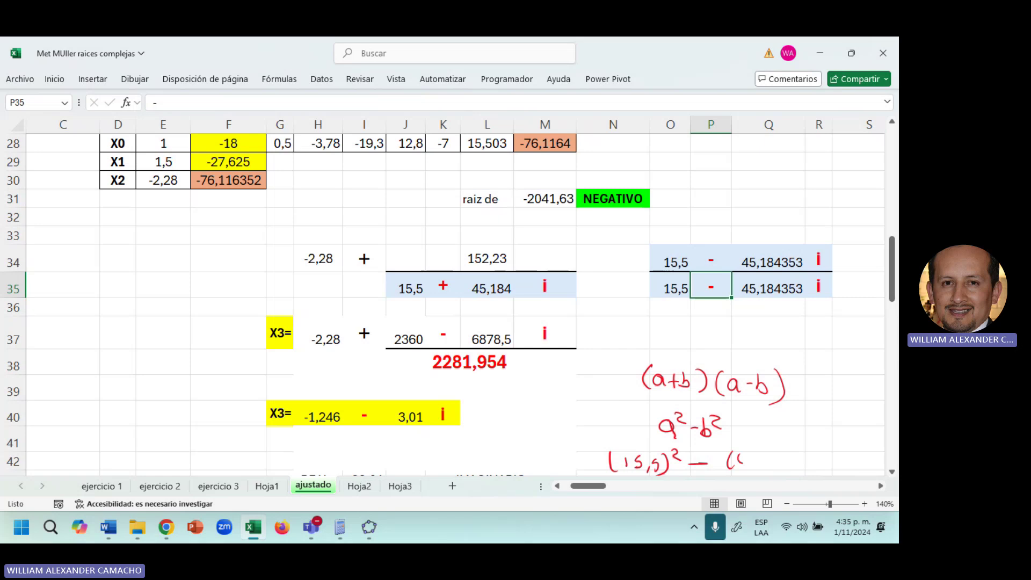
drag(761, 455, 753, 469)
drag(807, 453, 822, 454)
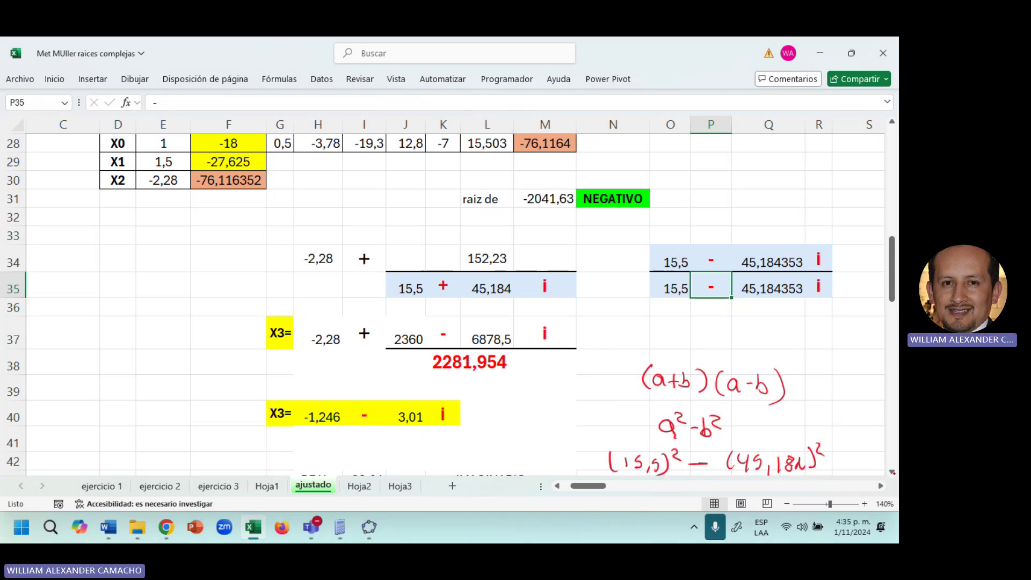
Calculate the square of the denominator's real part in P44 with the formula =15,5^2
scroll(809, 468, down, 2)
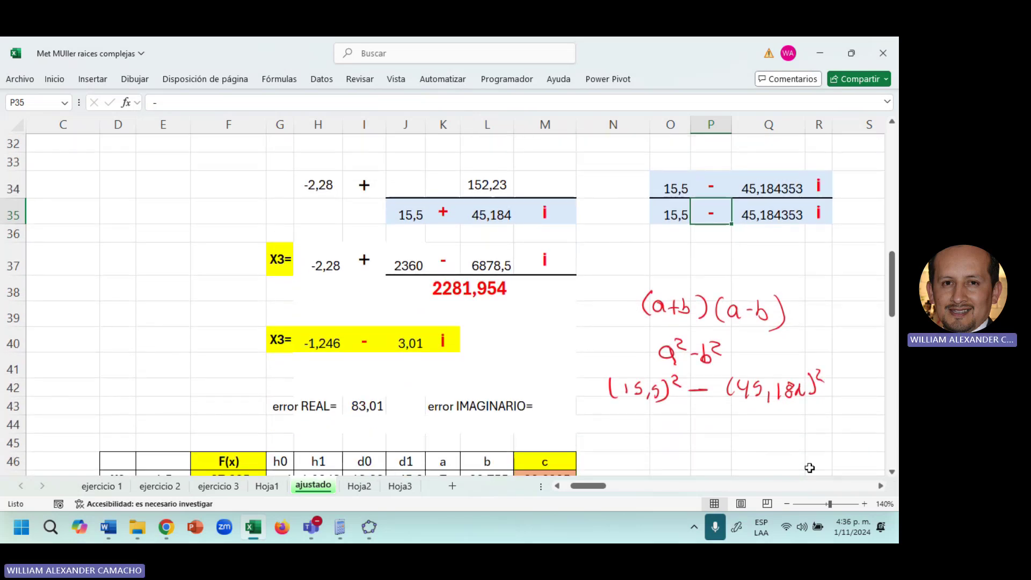
click(694, 422)
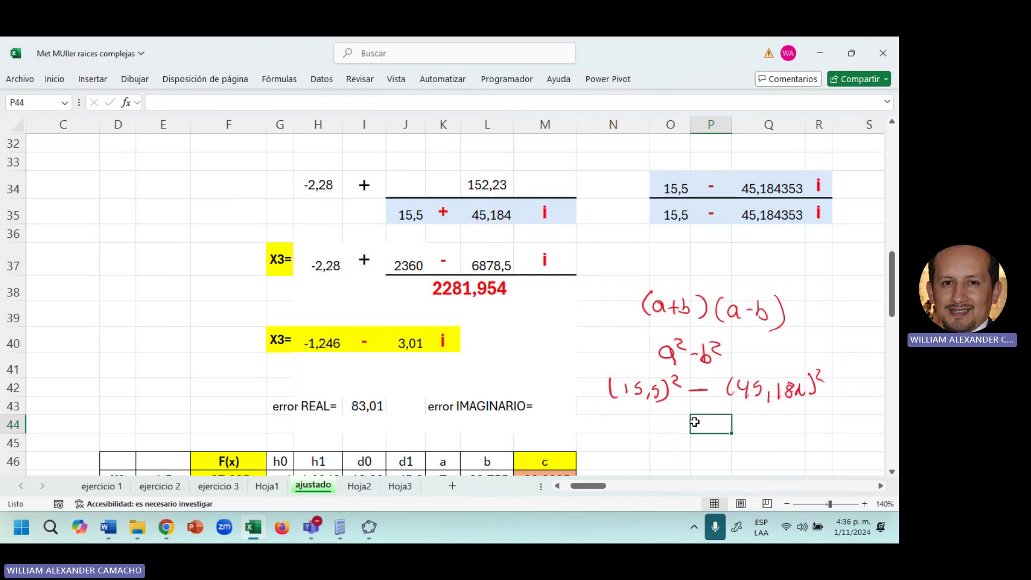
text(=)
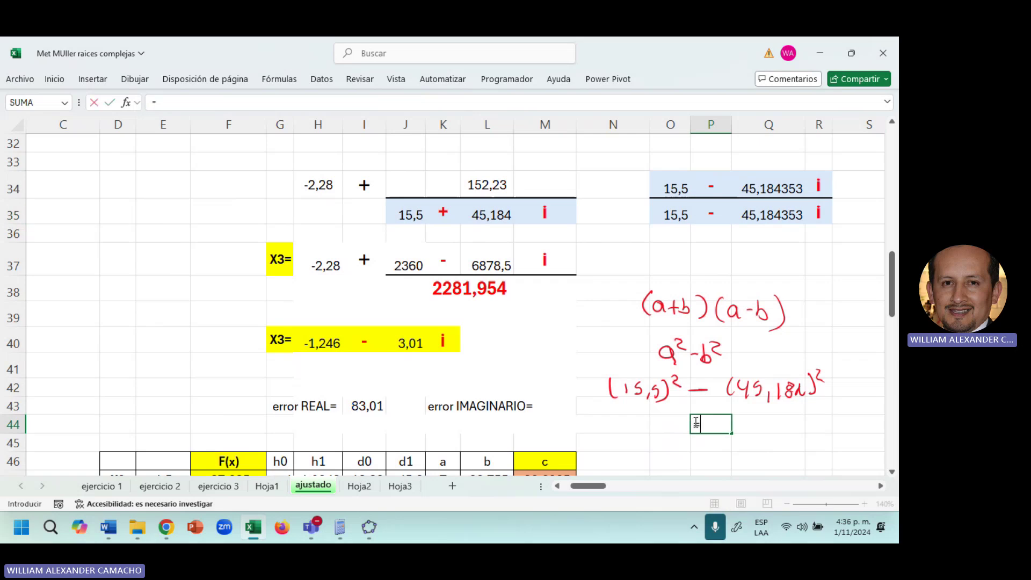
text(15,5^2)
key(Return)
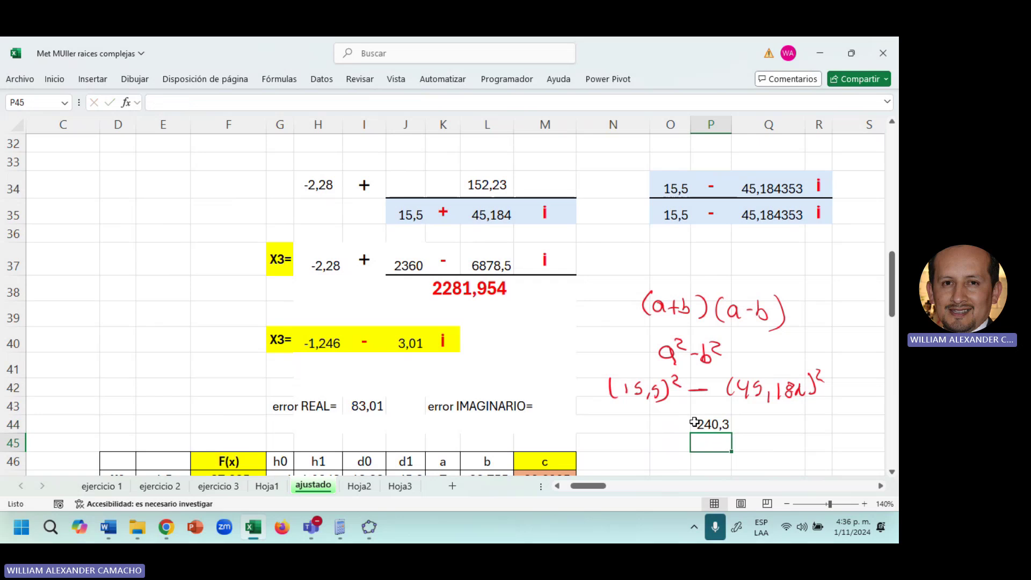
Enter a minus sign in Q44 after the squared real part
click(761, 426)
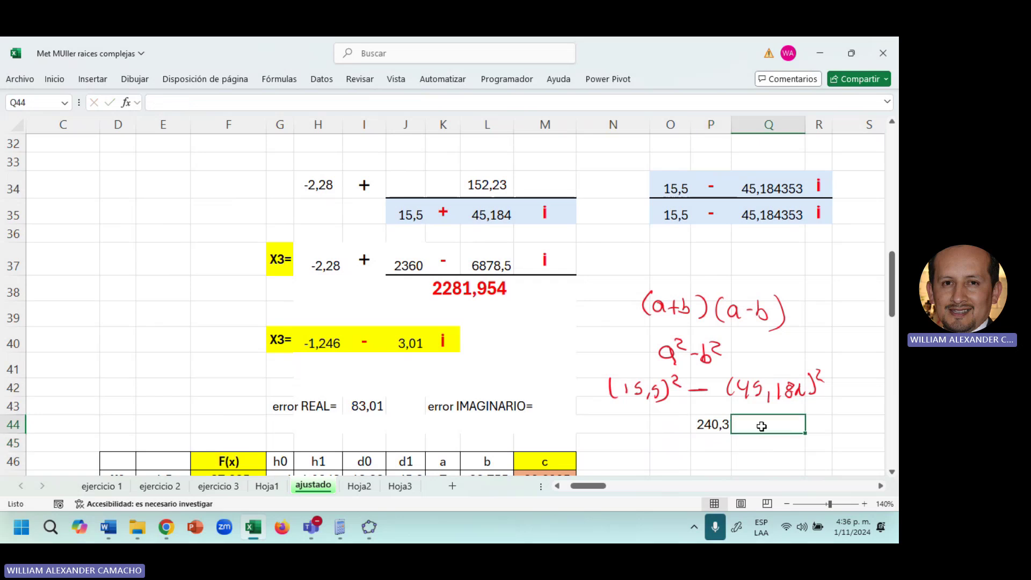
text(-)
key(Right)
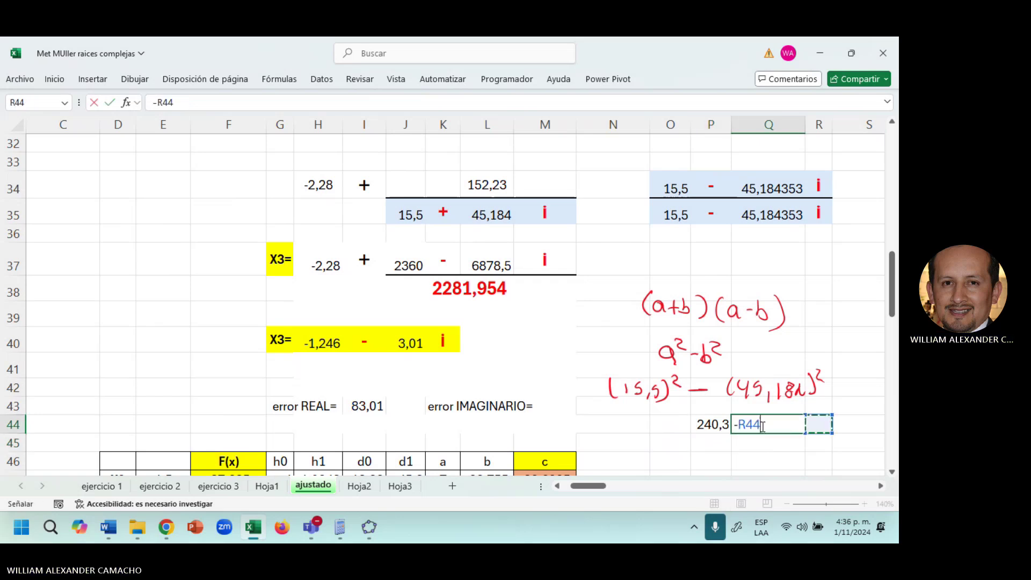
key(BackSpace)
key(BackSpace)
key(BackSpace)
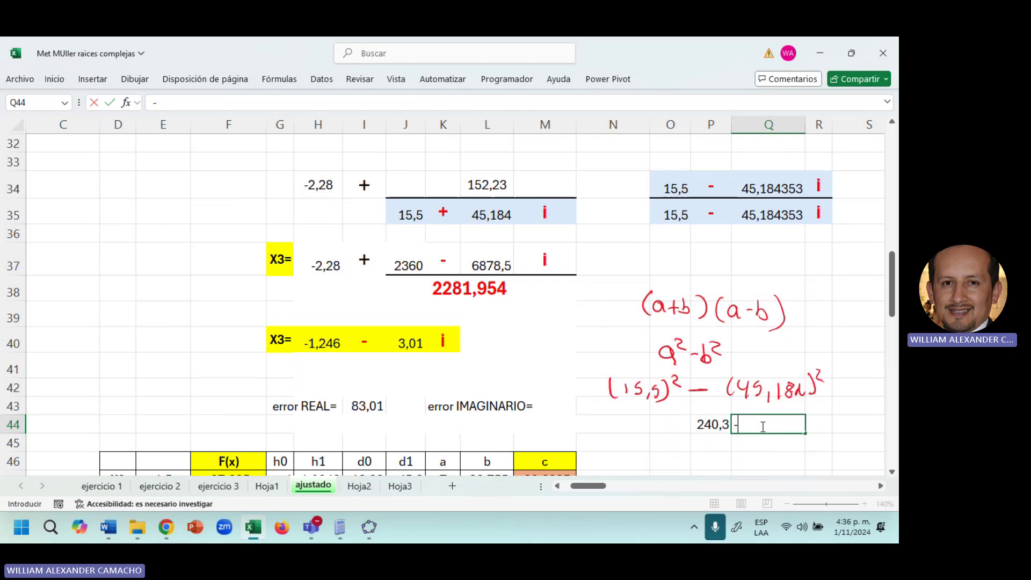
key(Return)
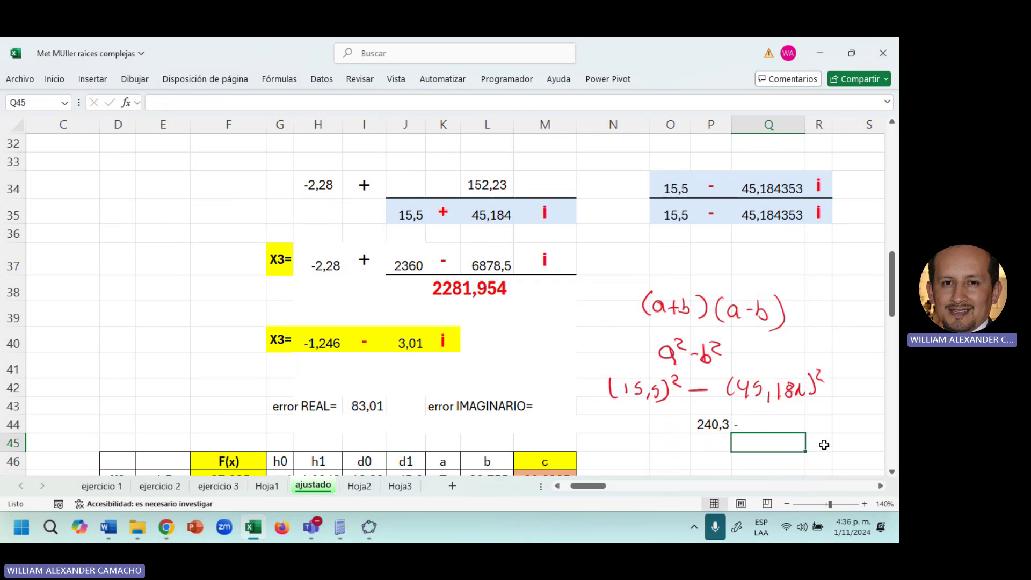
click(782, 423)
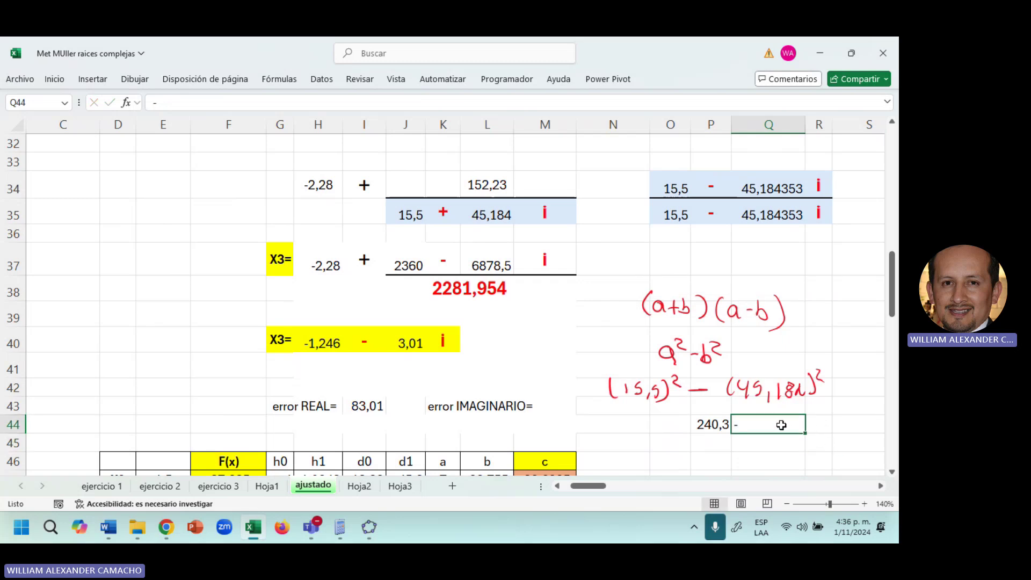
Calculate the square of the denominator's imaginary part in S44 with the formula =45,184335^2
click(843, 424)
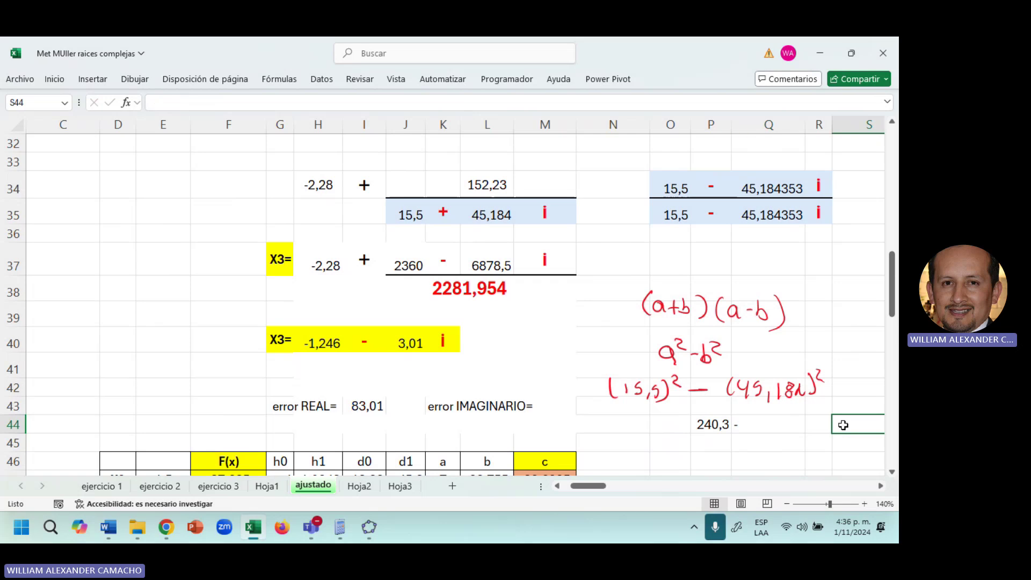
text(=)
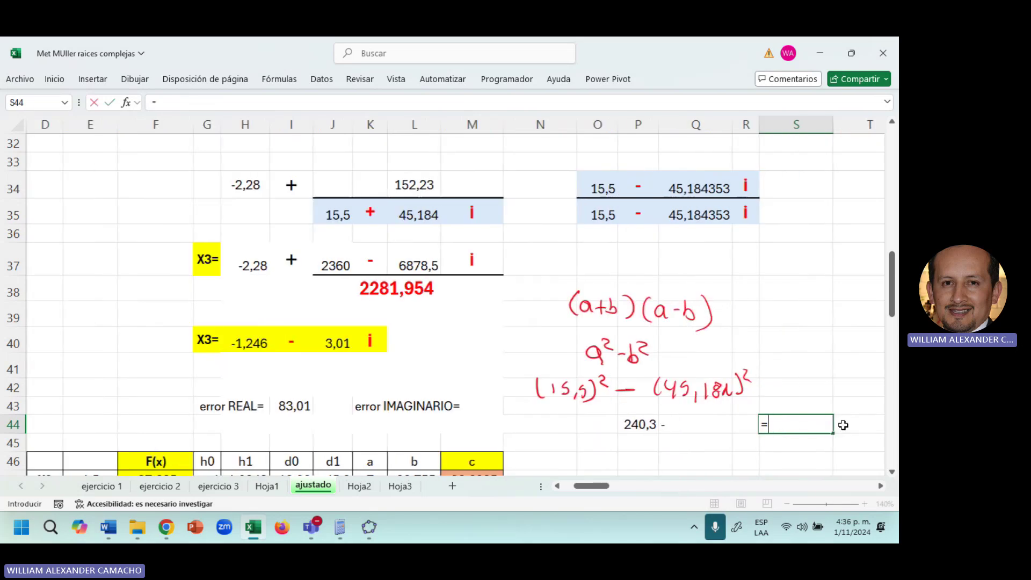
text(45,18)
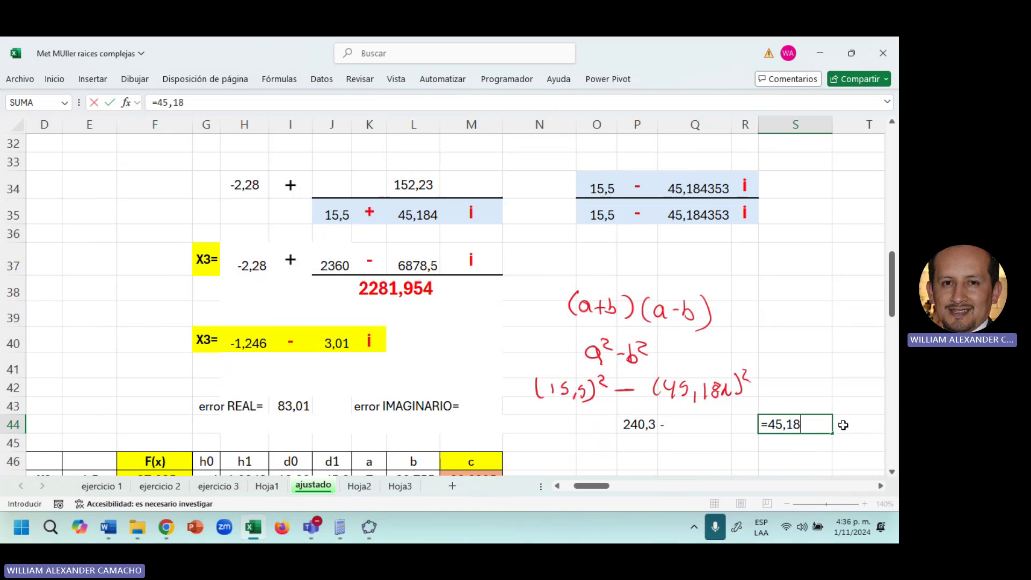
text(4335^2)
key(Return)
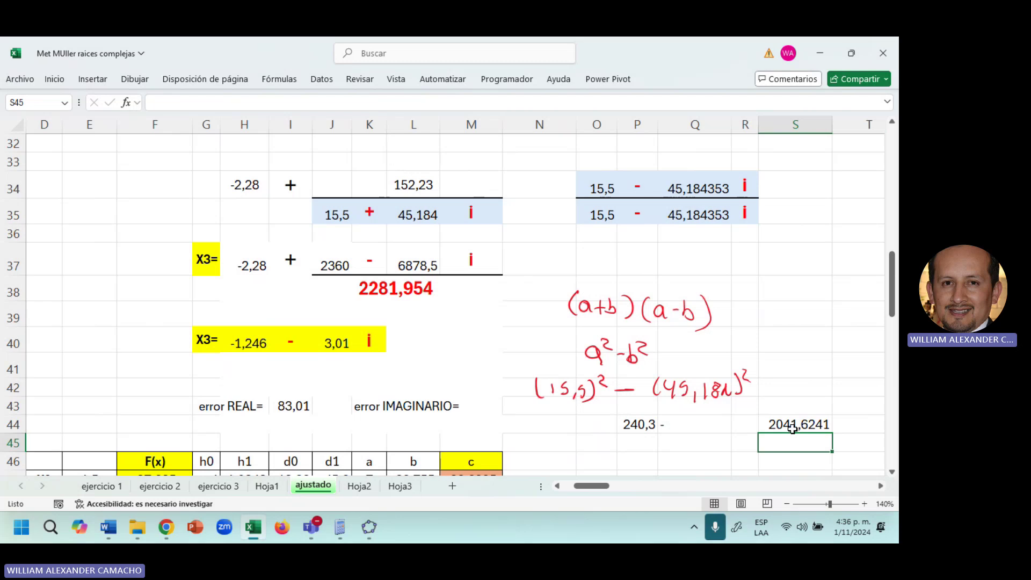
Try a leading minus sign in the S44 formula as =-45,184335^2, then remove it
click(743, 209)
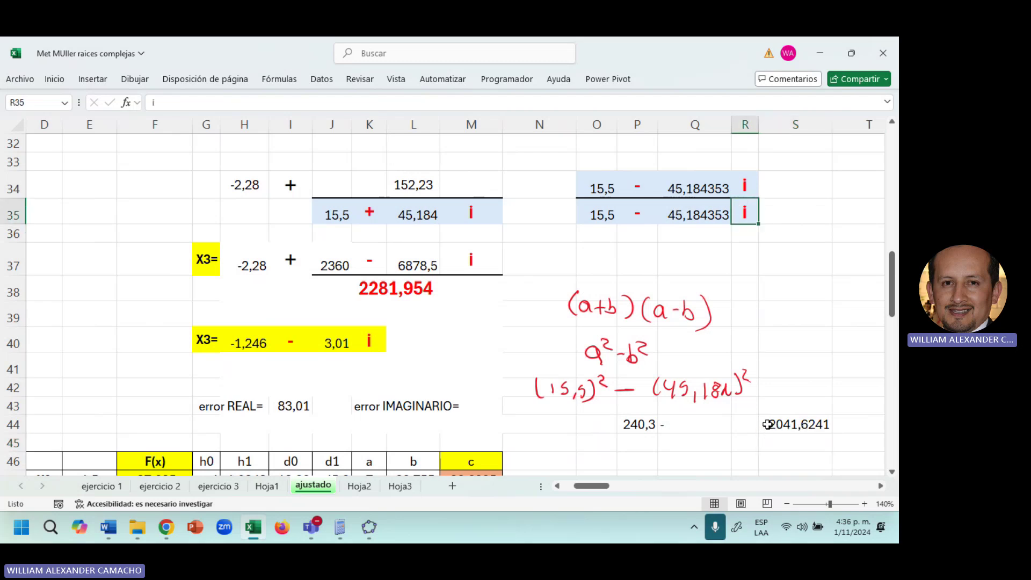
double_click(767, 424)
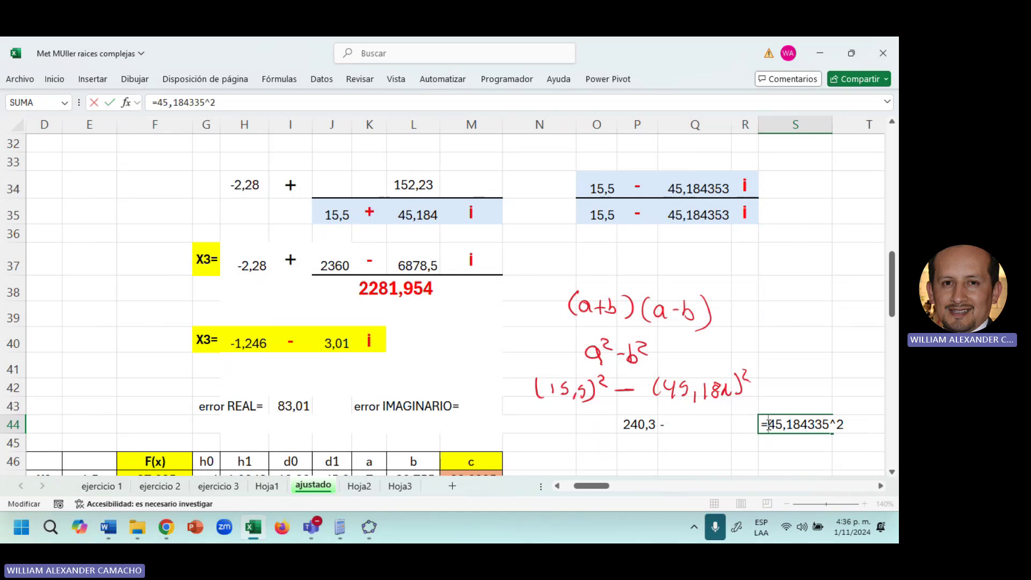
key(Return)
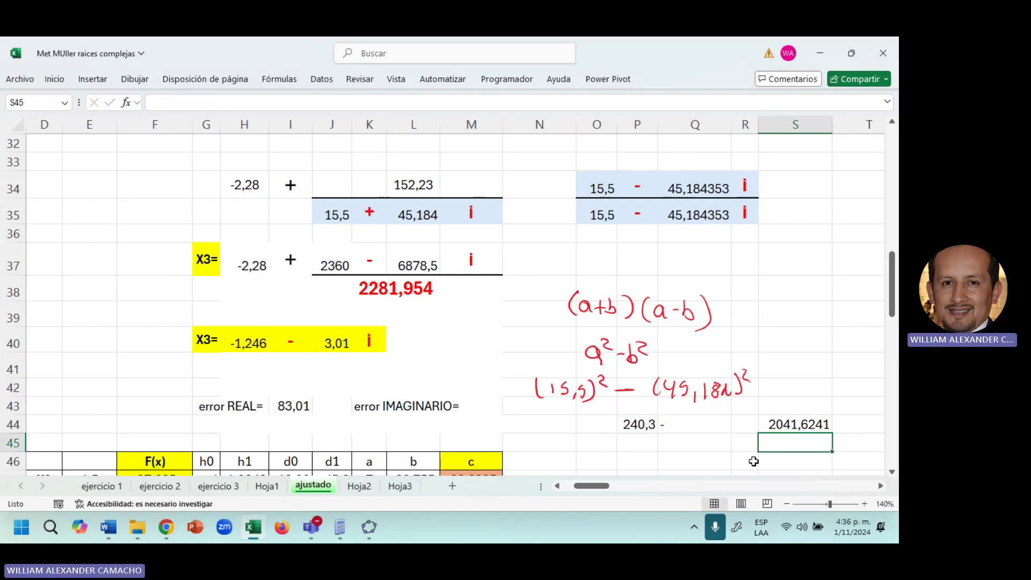
double_click(771, 424)
text(-45,184335^2)
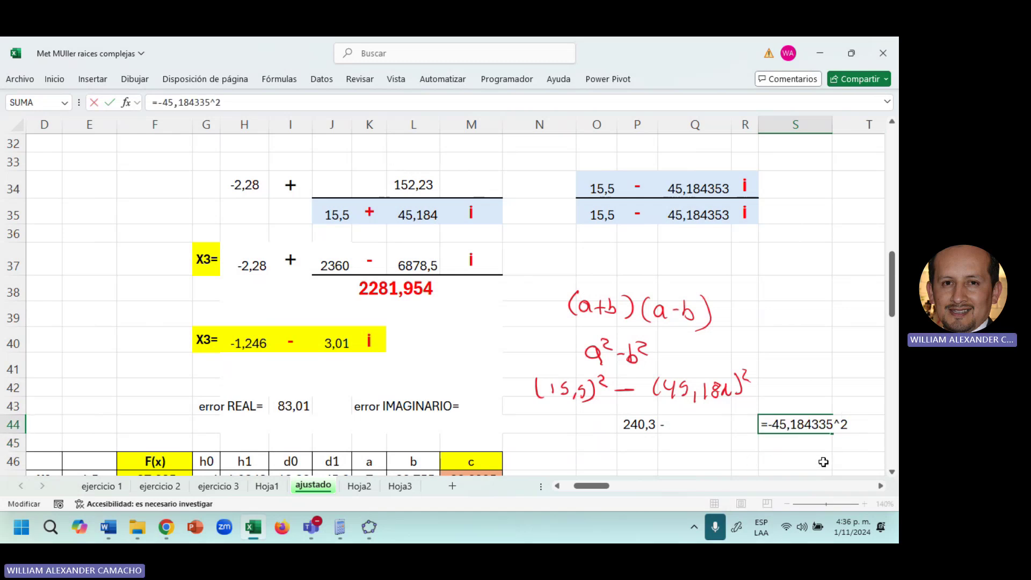
key(BackSpace)
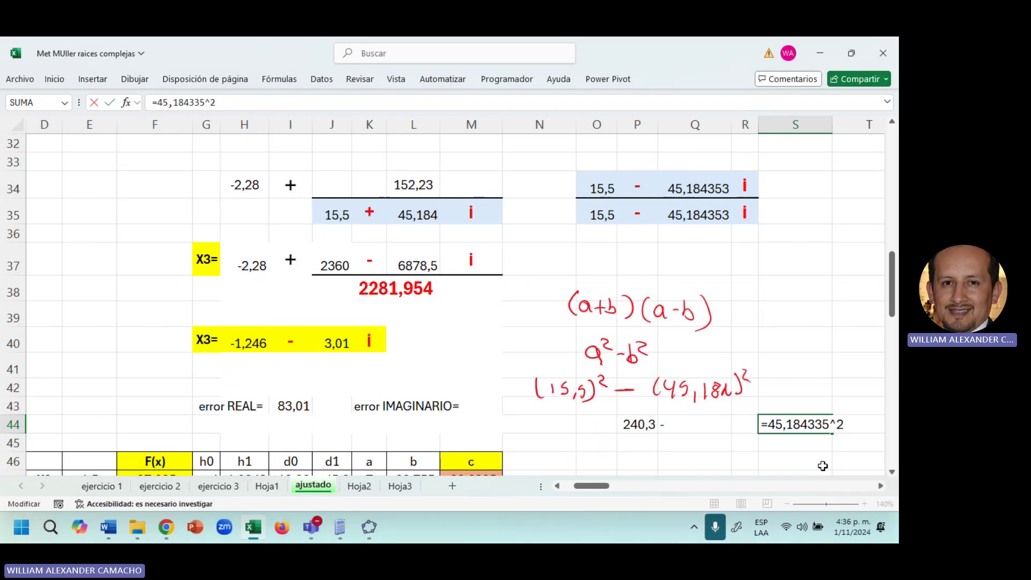
key(Return)
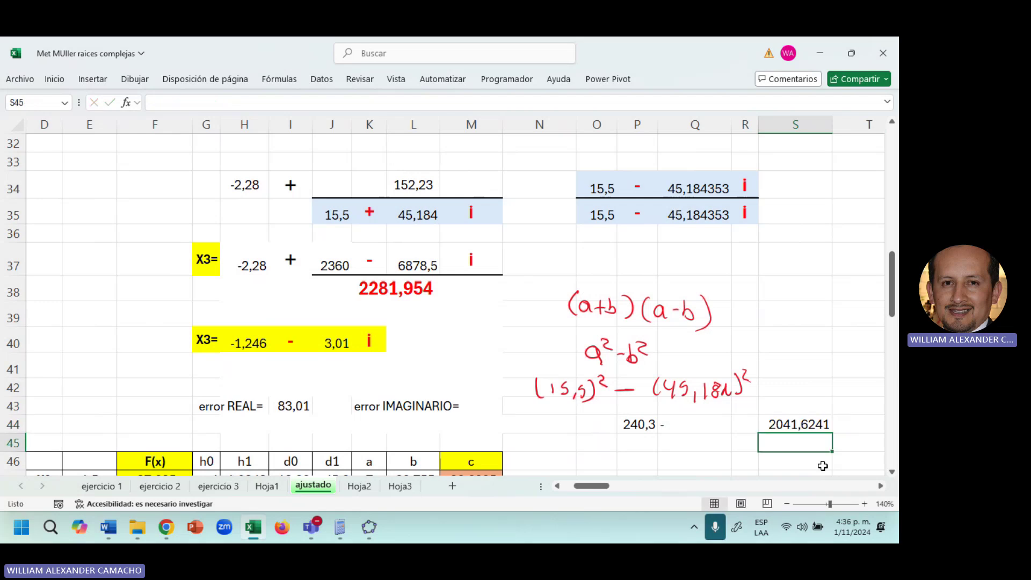
Rewrite the S44 formula with its base in parentheses as =(45,184335)^2, trying a leading minus sign on the way
double_click(775, 424)
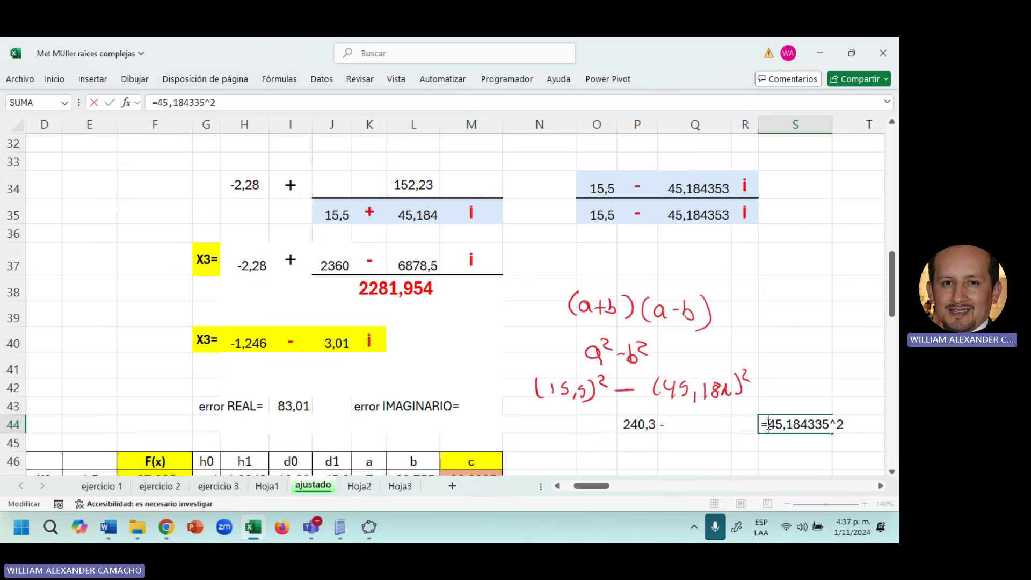
text(-)
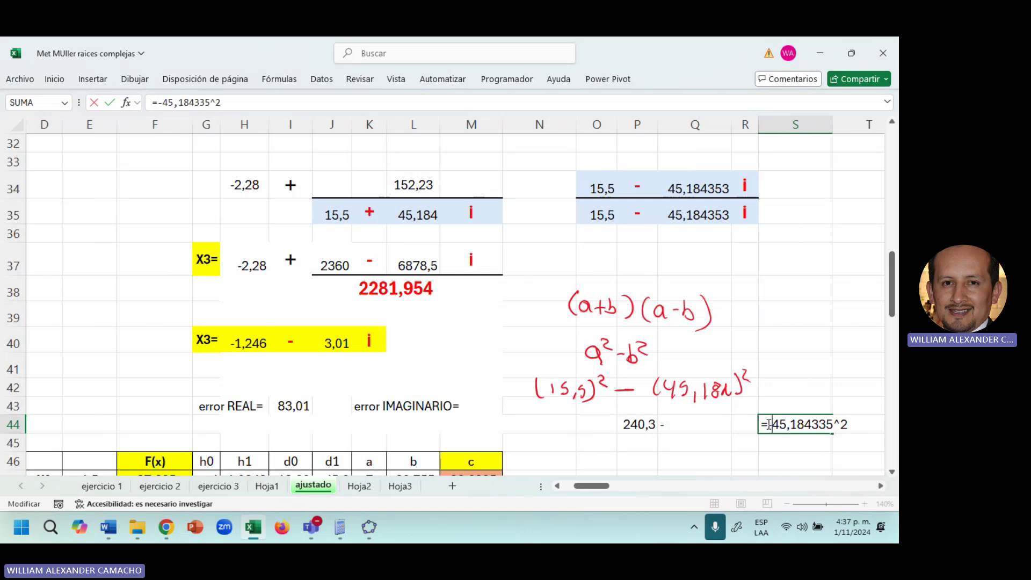
text(()
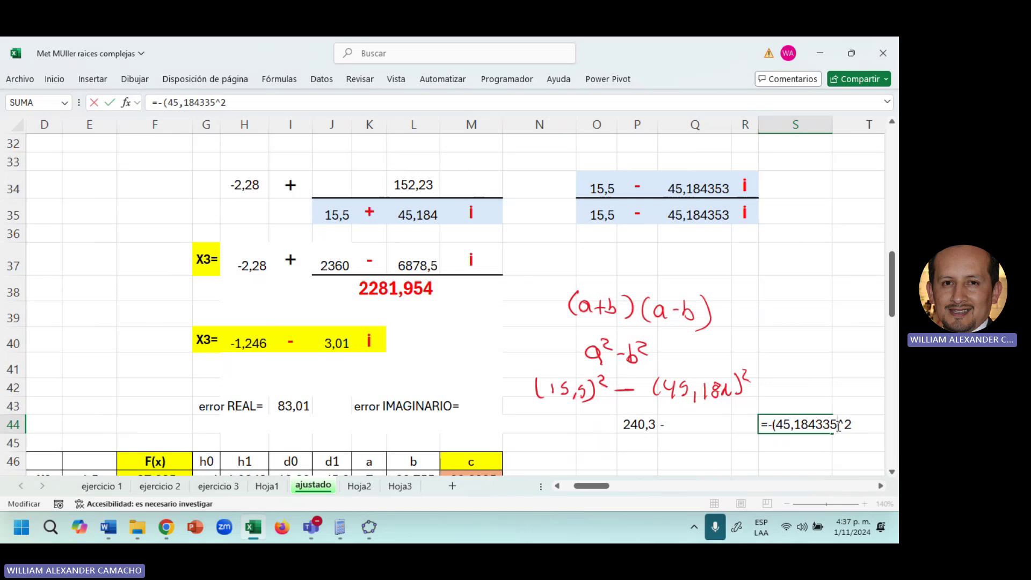
text())
key(Return)
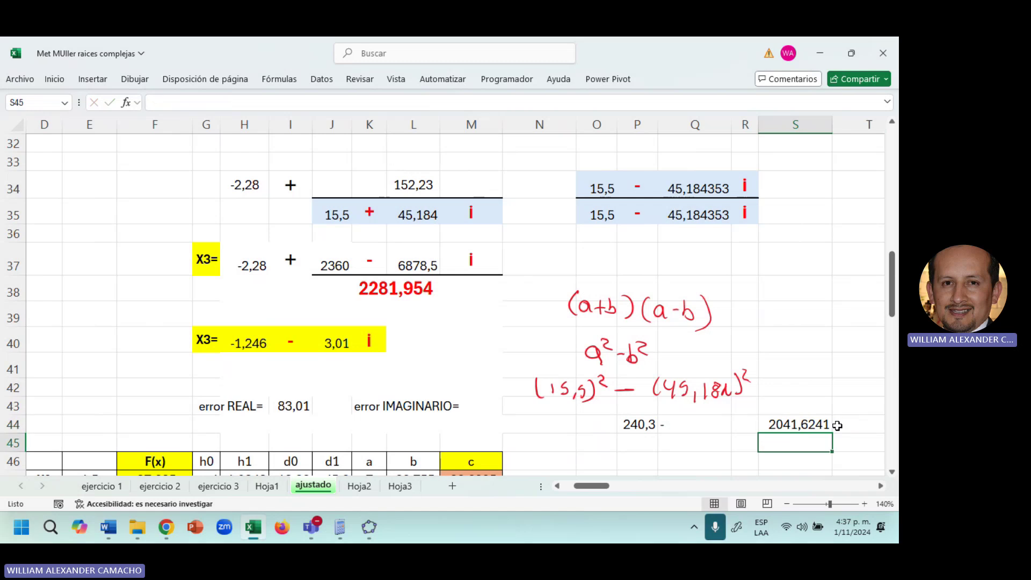
double_click(768, 424)
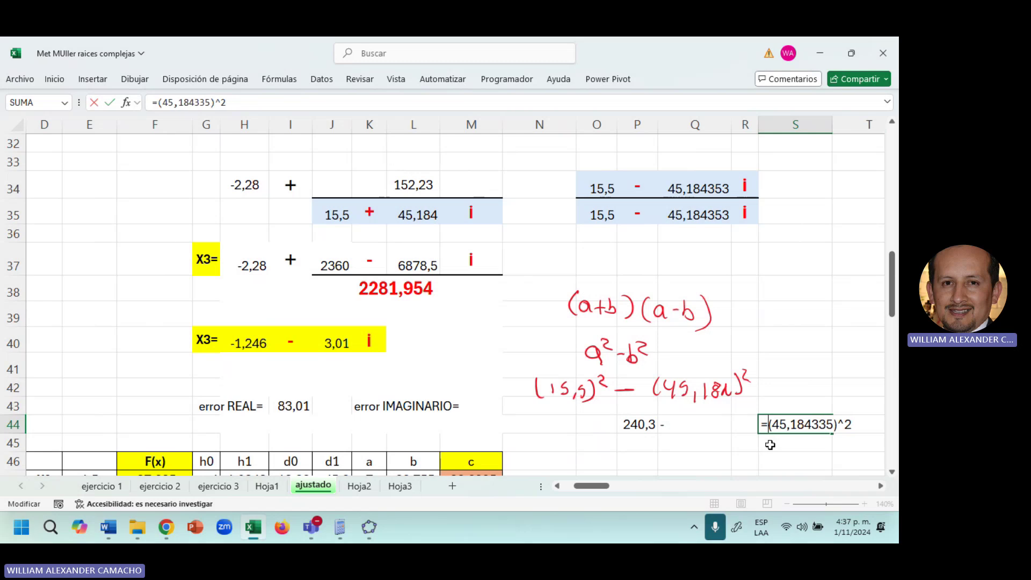
key(Return)
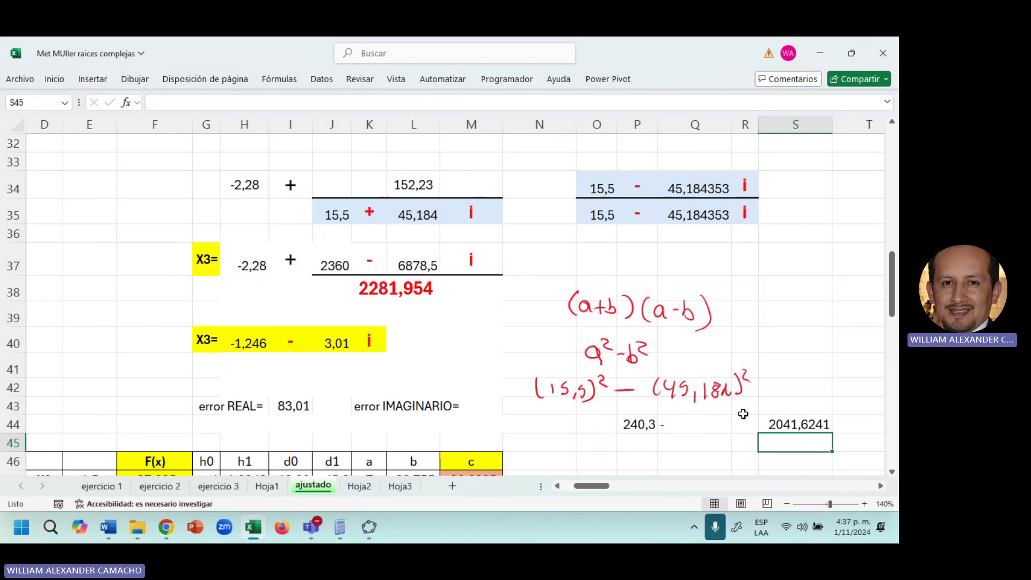
Examine the conjugate's real, sign and imaginary cells in row 35 against the squared terms in P44 and S44
click(597, 215)
click(692, 213)
click(603, 214)
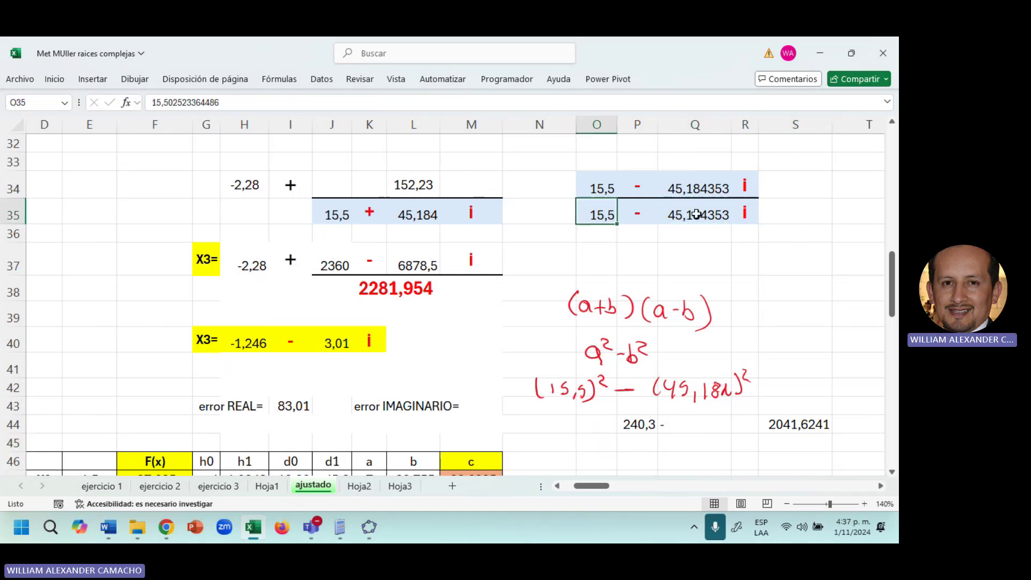
click(697, 214)
click(743, 213)
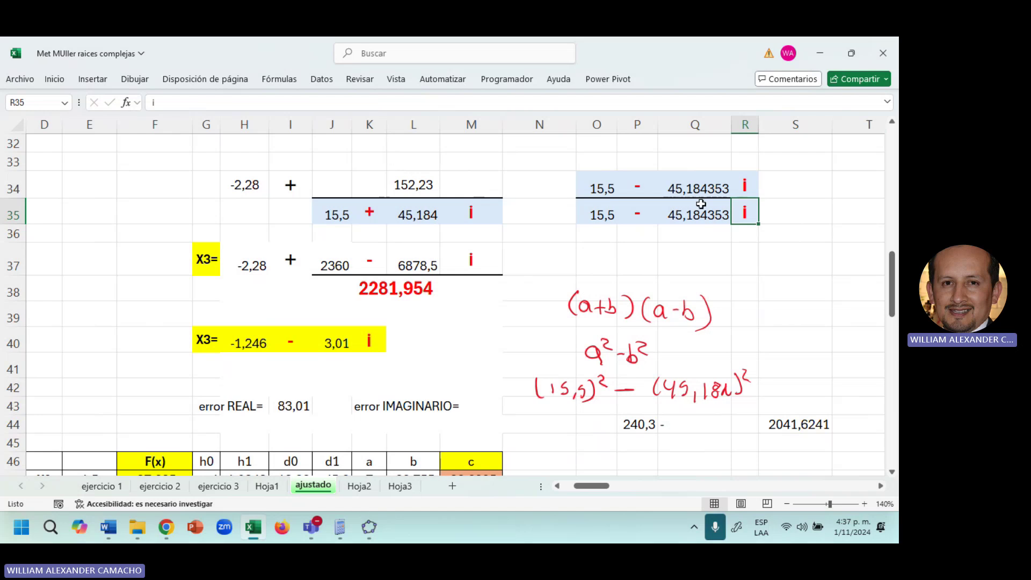
click(634, 217)
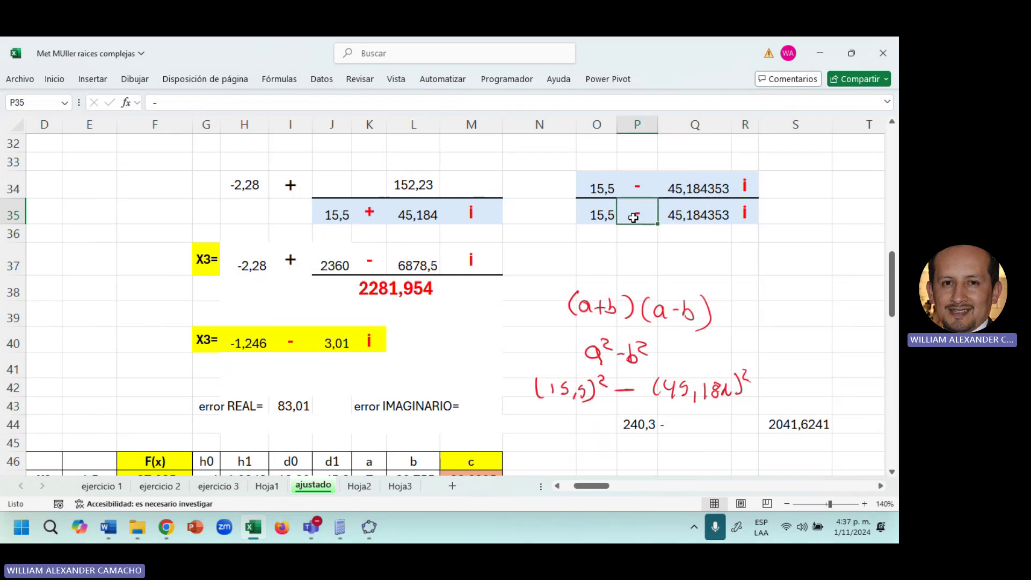
click(638, 424)
click(773, 426)
Replace the sign in Q44 with a plus so the two squared terms are added
click(677, 427)
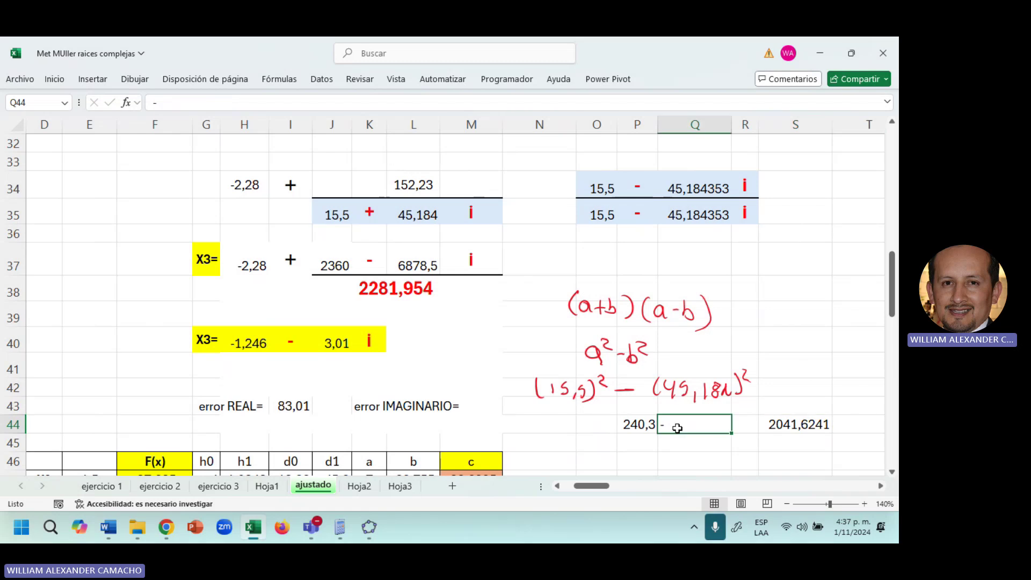
text(+)
key(Right)
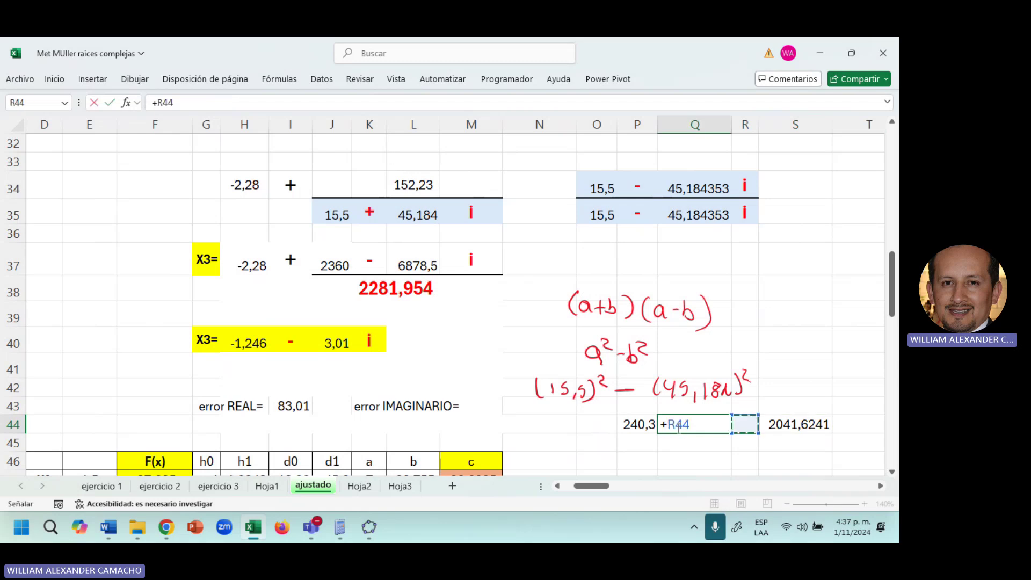
key(BackSpace)
key(BackSpace)
key(BackSpace)
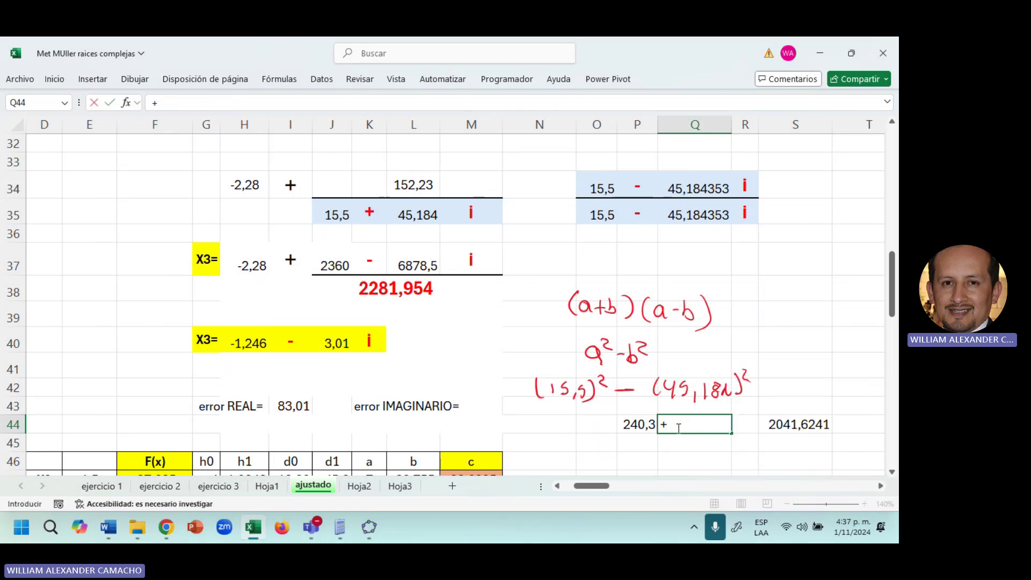
key(Return)
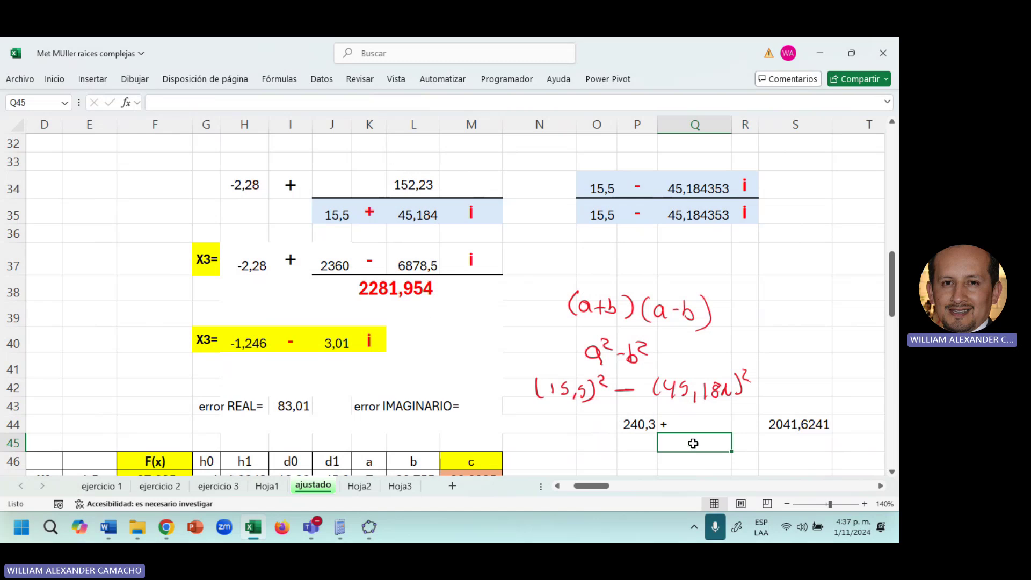
Add the squared real and imaginary parts in Q45 with the formula =P44+S44
text(=)
click(638, 425)
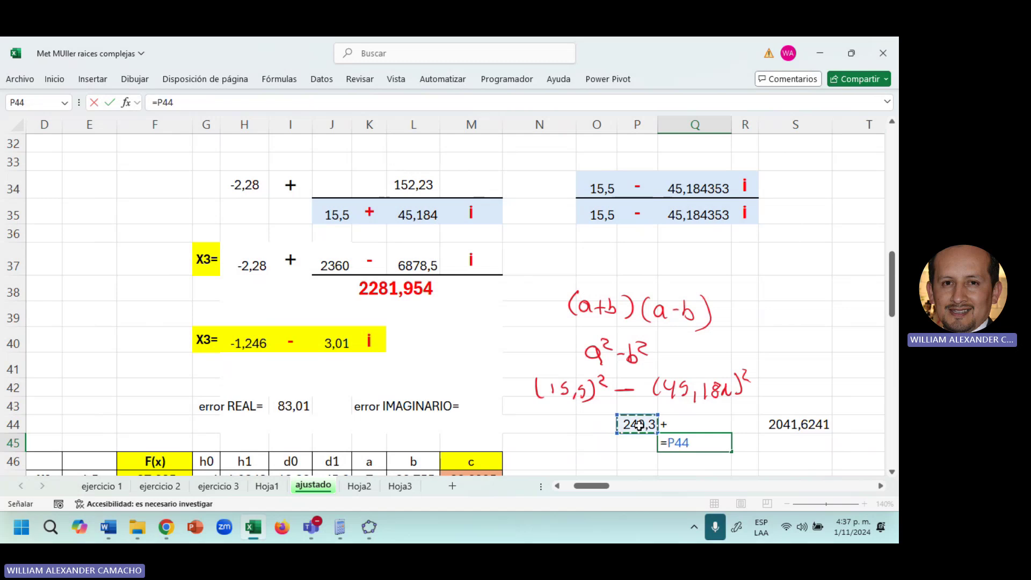
text(+)
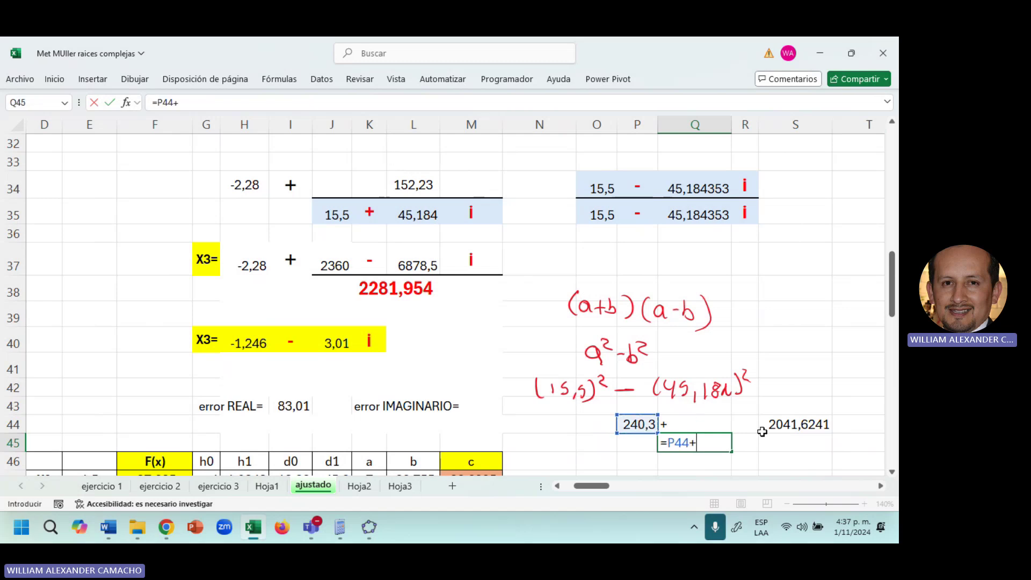
click(795, 441)
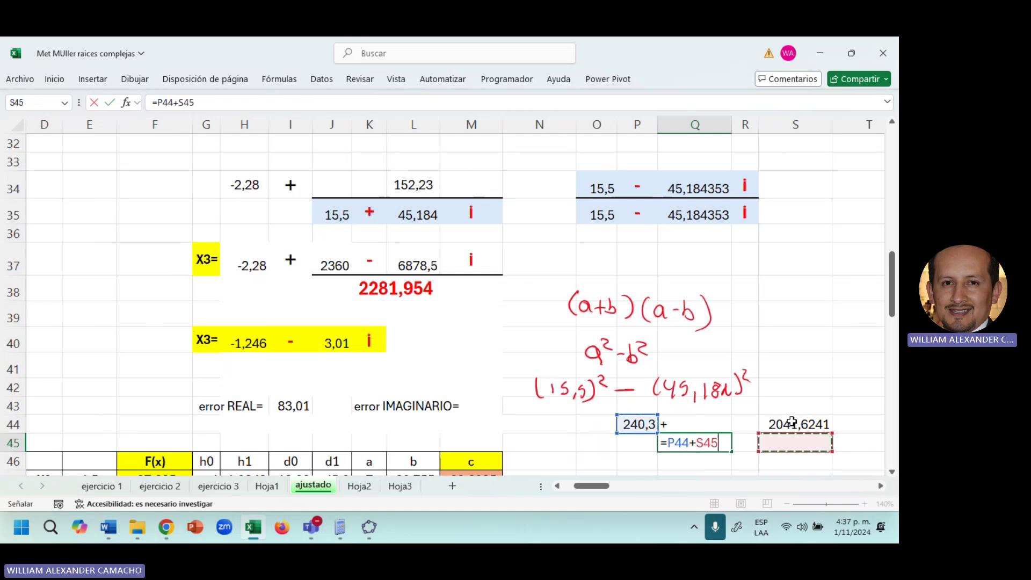
click(793, 423)
key(Return)
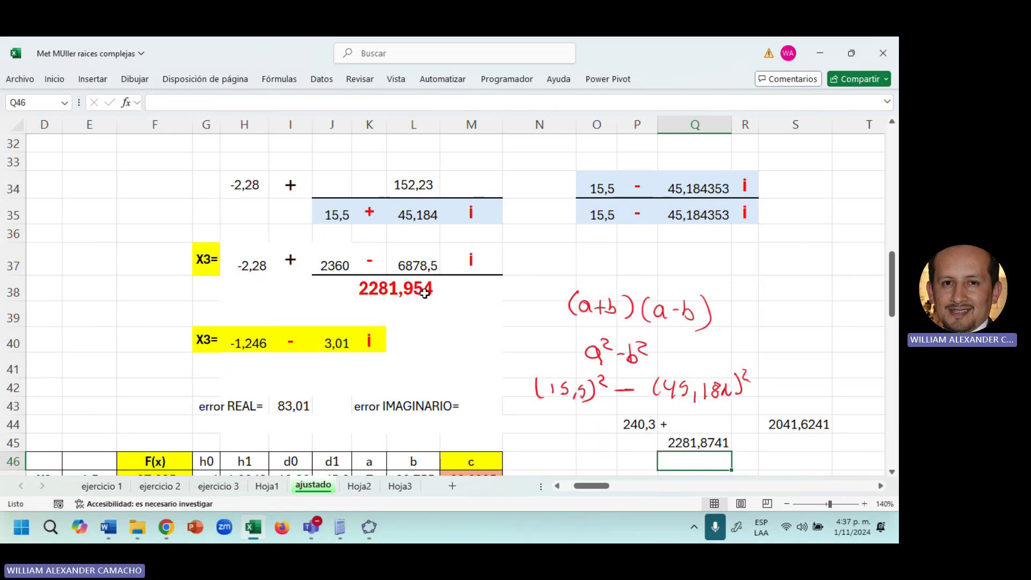
Examine the numerator terms in row 37, the denominator in K38 and the formula behind X3's real part in H40
click(234, 371)
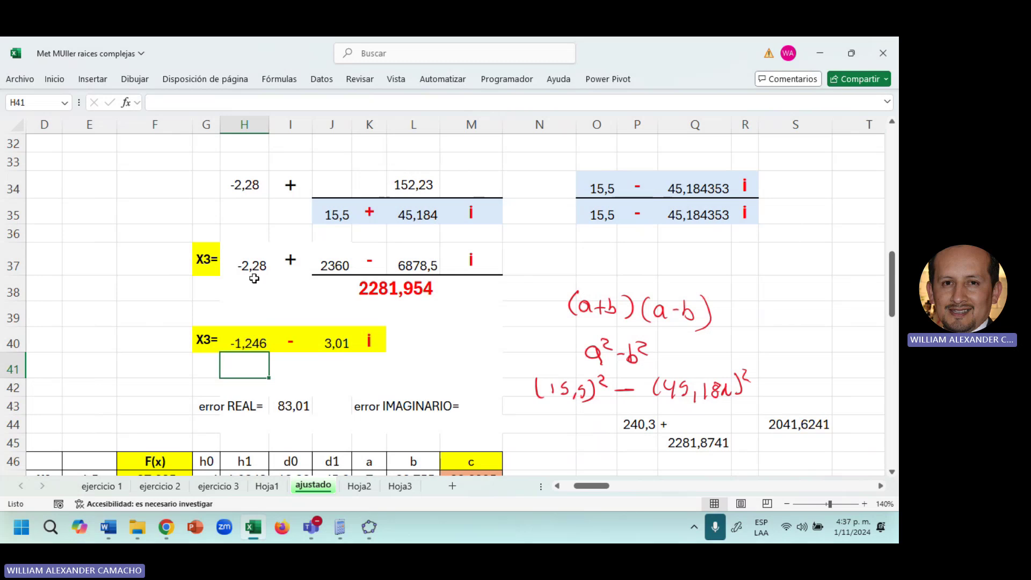
click(327, 265)
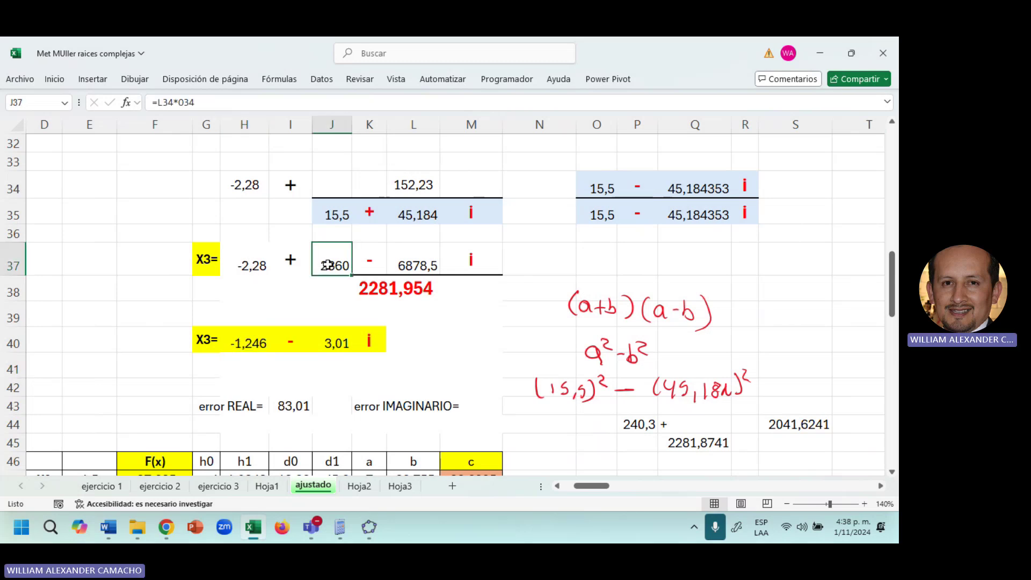
click(379, 287)
click(418, 262)
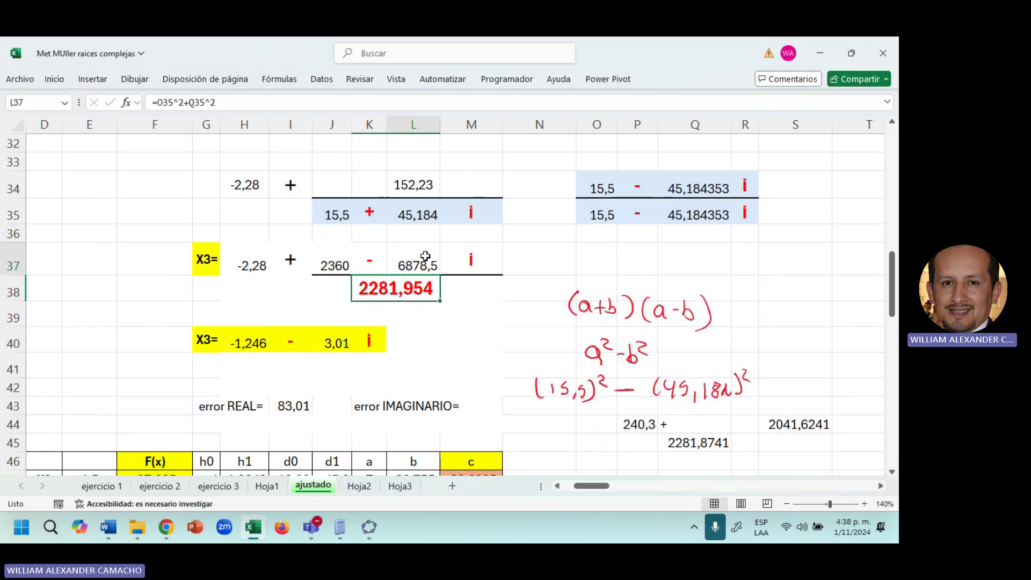
click(409, 288)
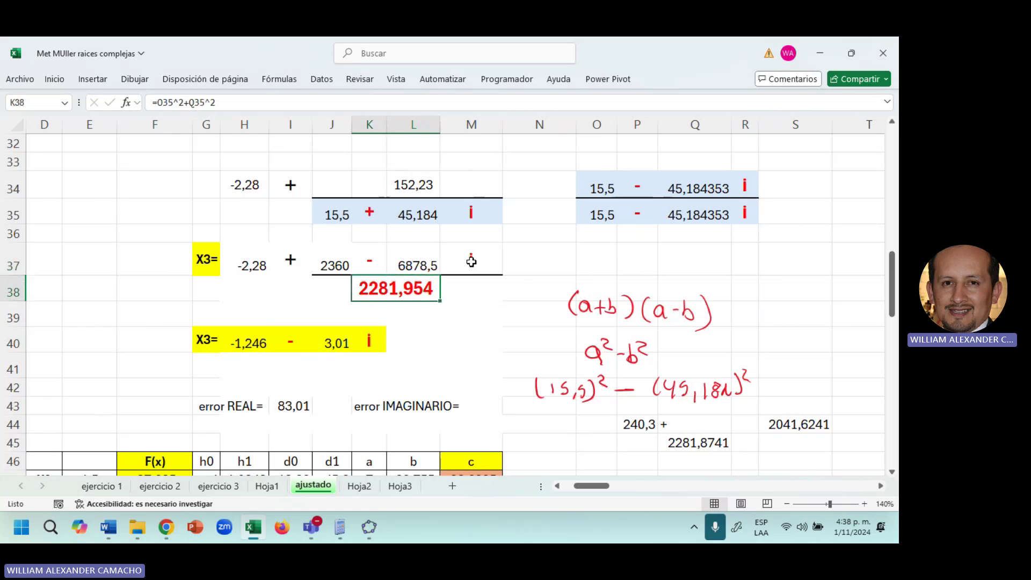
click(471, 261)
click(334, 266)
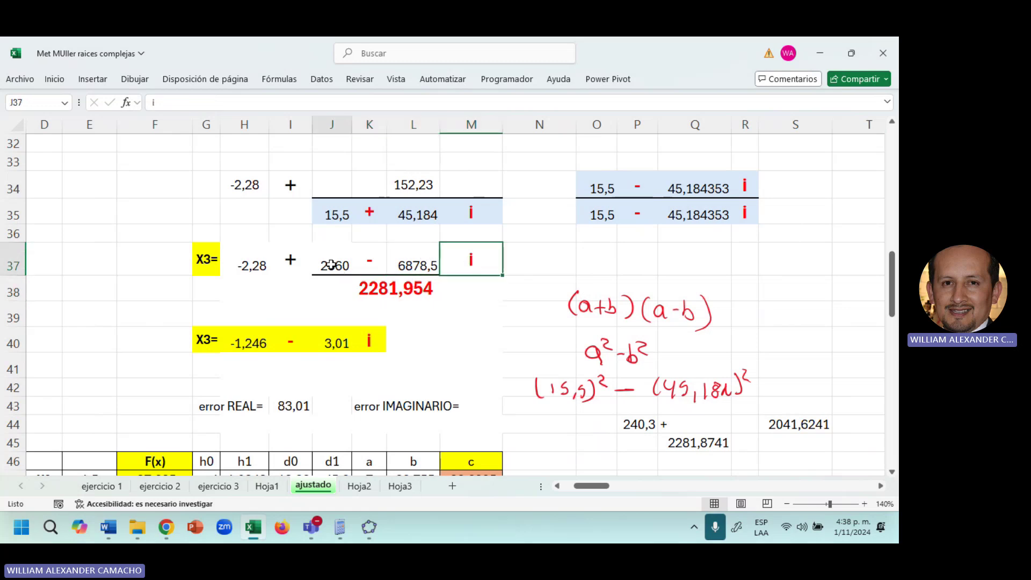
click(395, 293)
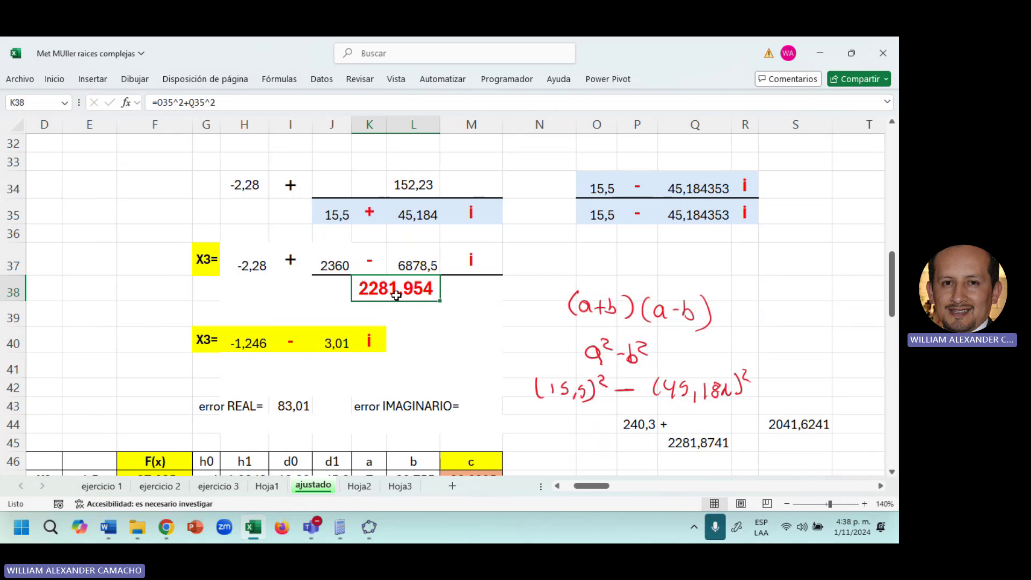
double_click(248, 338)
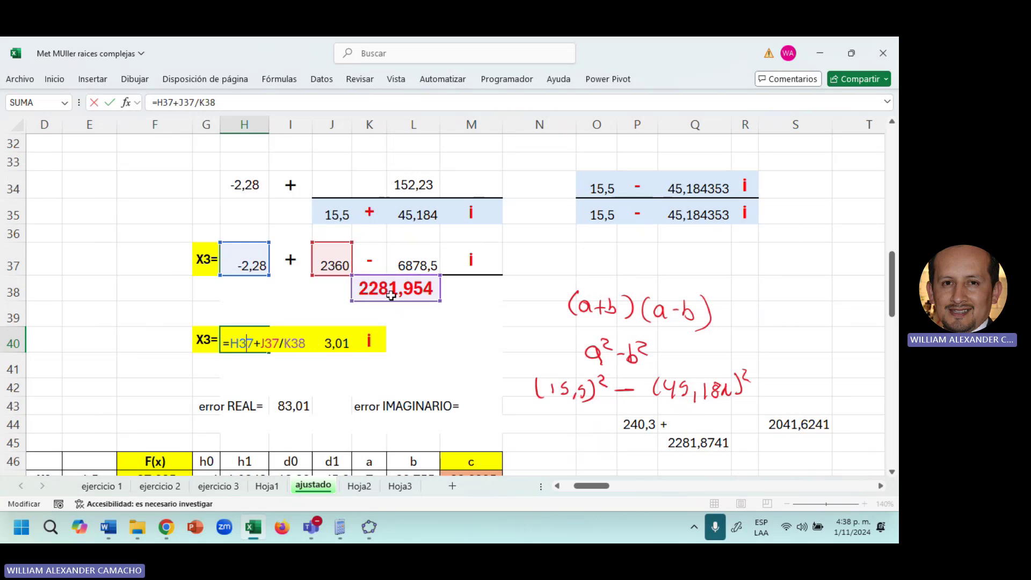
key(Return)
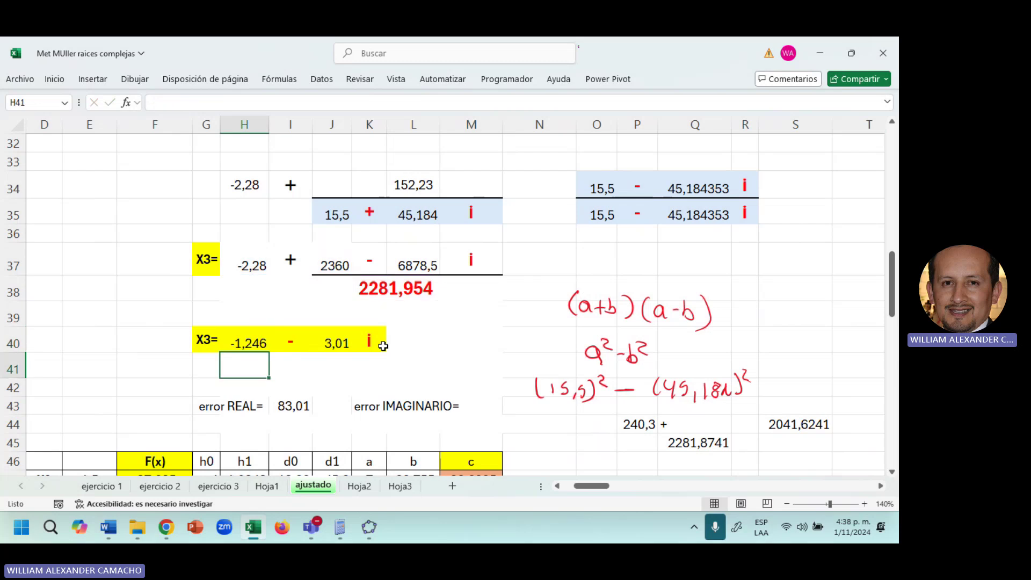
Switch to the Vinacal scientific calculator, move it clear of the X3 calculations and turn it on
click(340, 527)
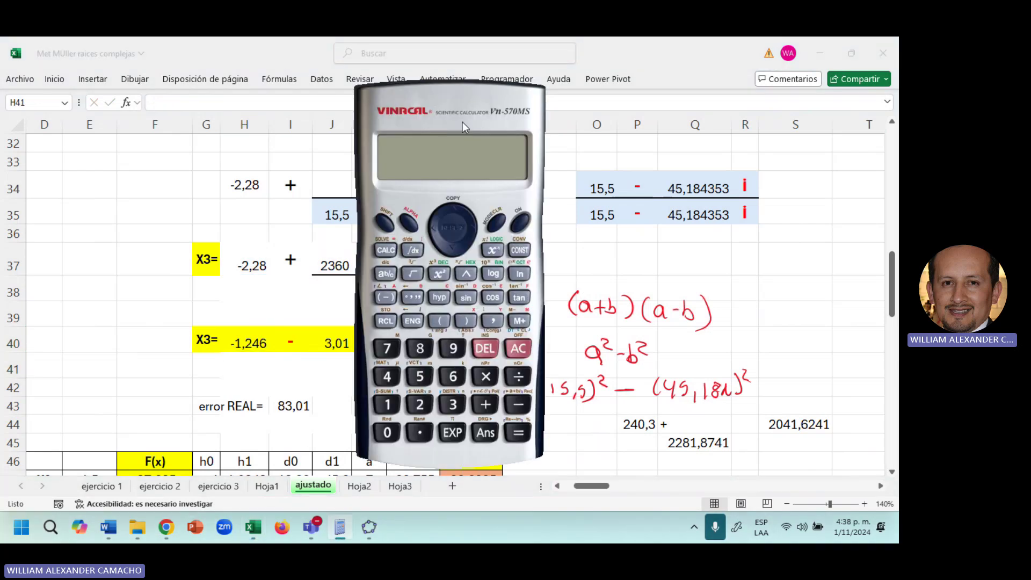
drag(457, 106, 707, 76)
click(771, 193)
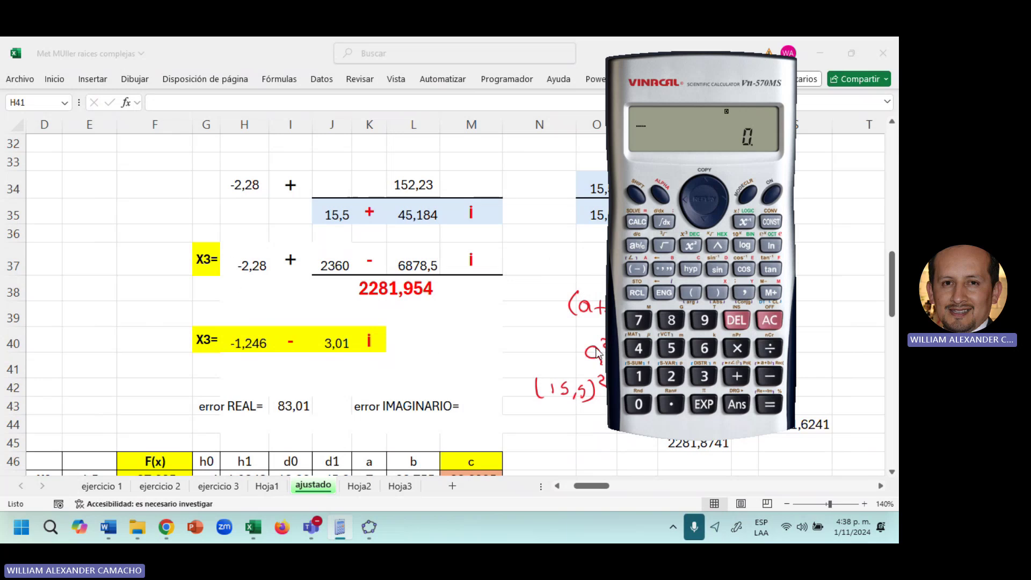
Calculate X3's real part on the calculator as -2.28+2360÷2281.954
click(637, 270)
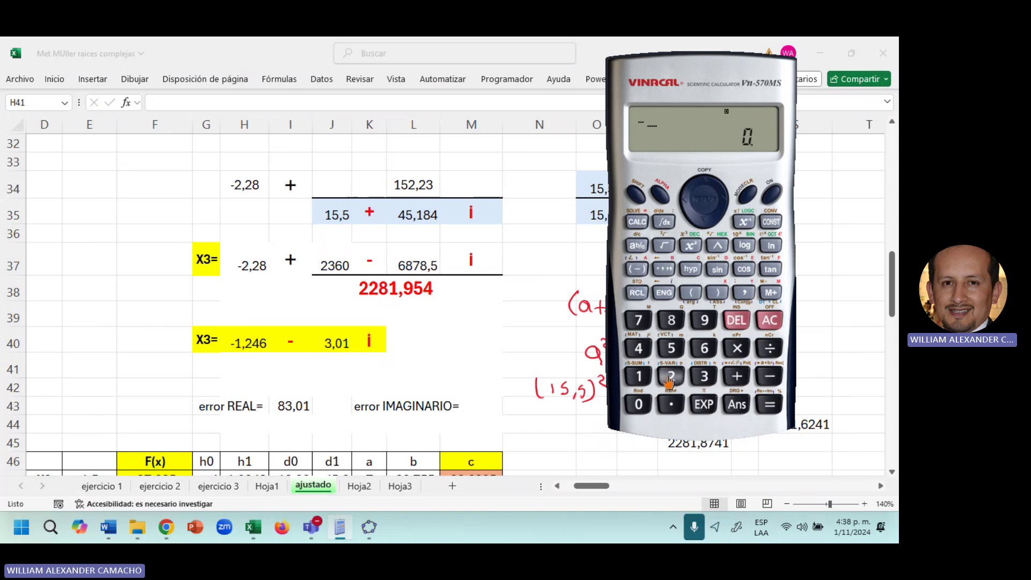
click(670, 378)
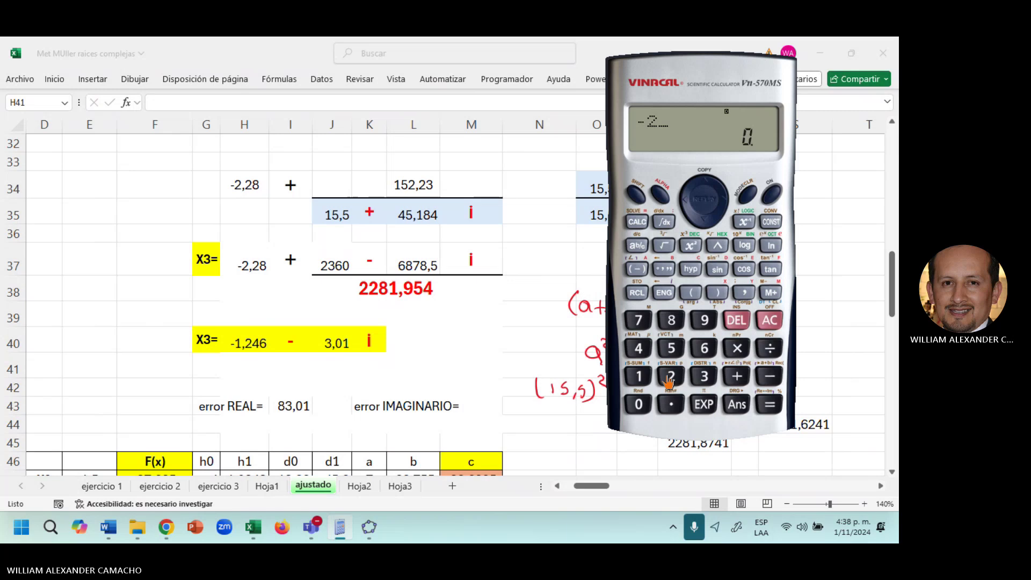
click(670, 404)
click(670, 375)
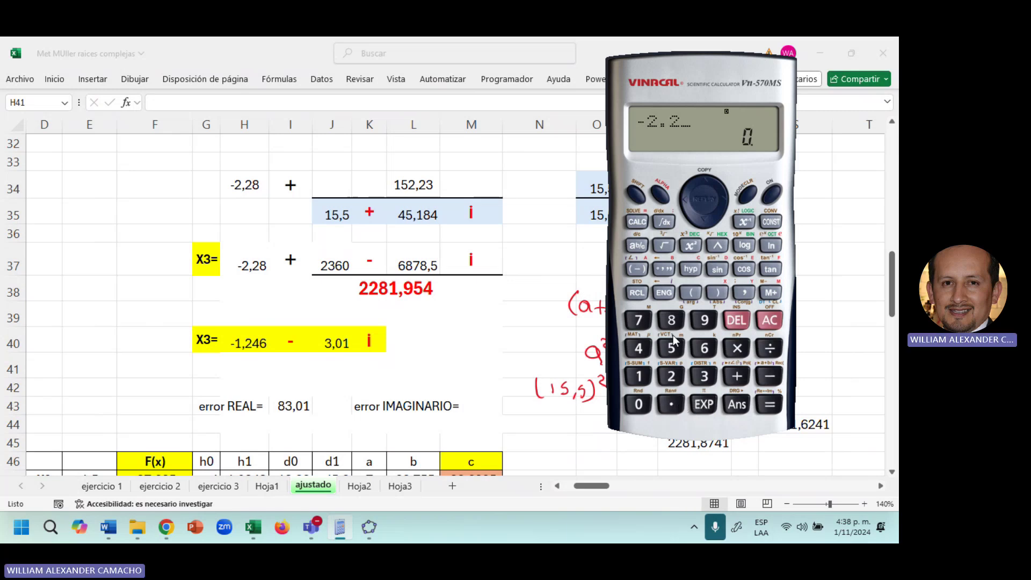
click(670, 321)
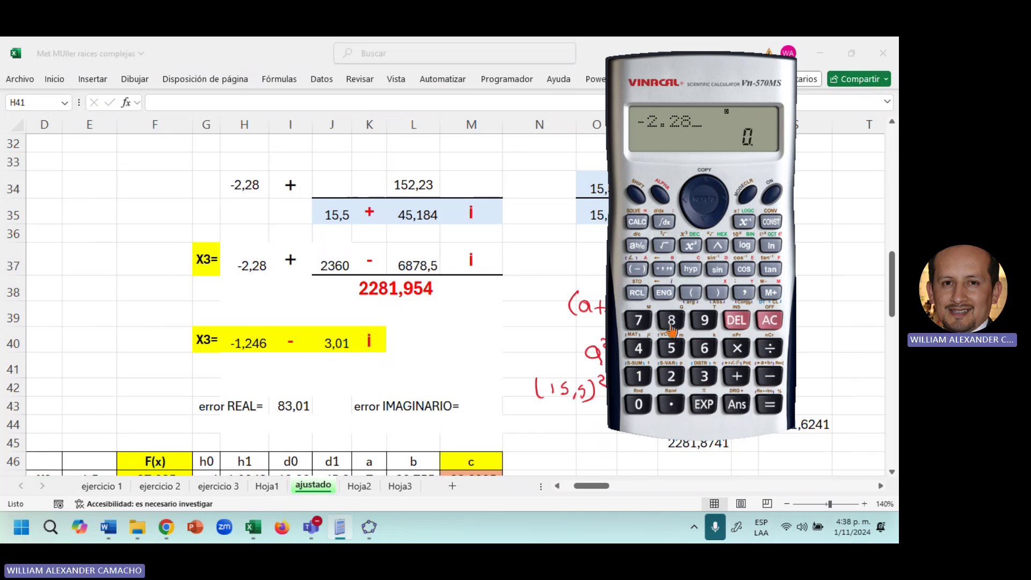
click(737, 371)
click(679, 377)
click(704, 376)
click(704, 348)
click(640, 406)
click(769, 354)
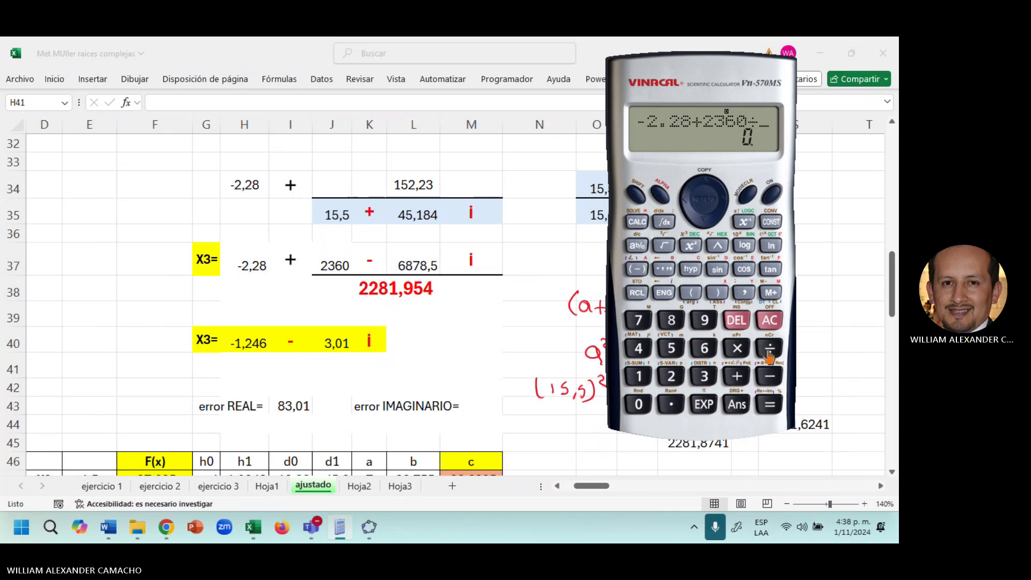
click(673, 377)
click(673, 378)
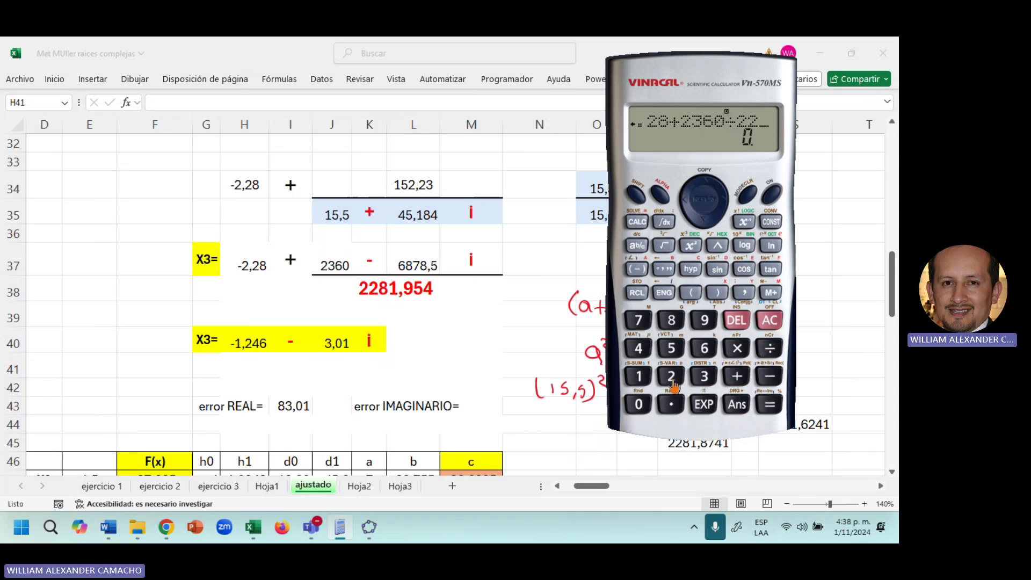
click(673, 320)
click(638, 376)
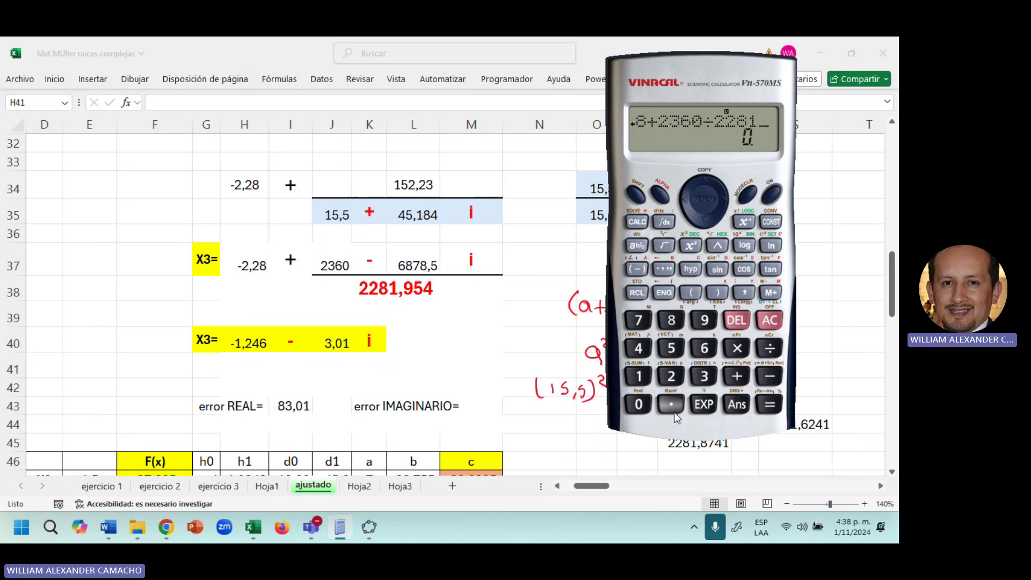
click(672, 406)
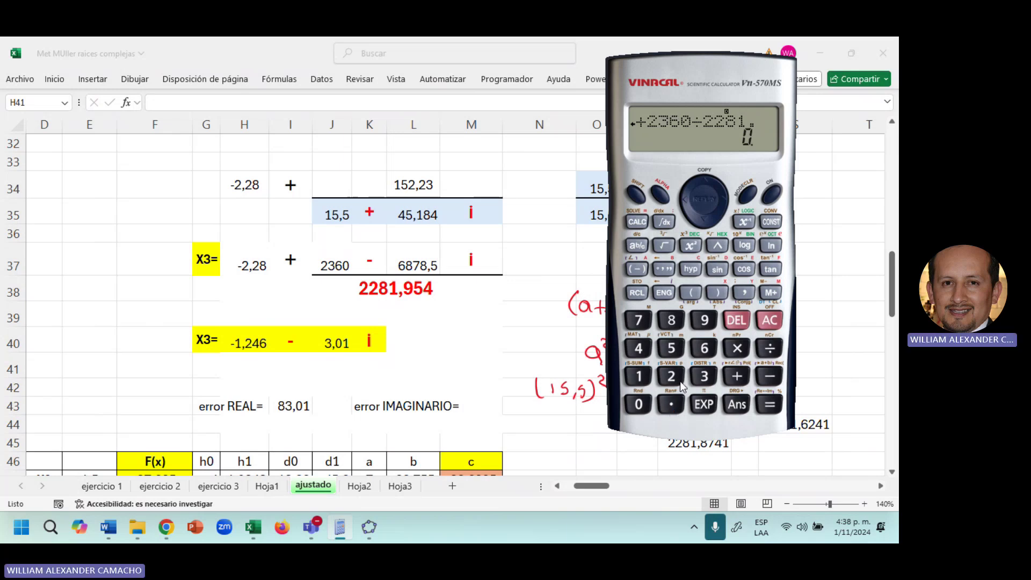
click(704, 320)
click(671, 347)
click(638, 349)
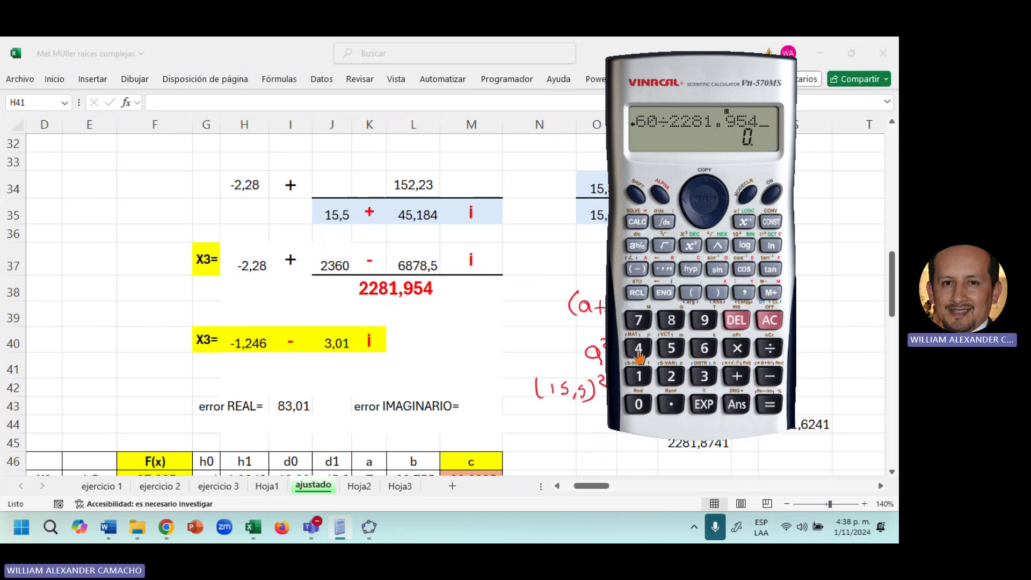
click(770, 407)
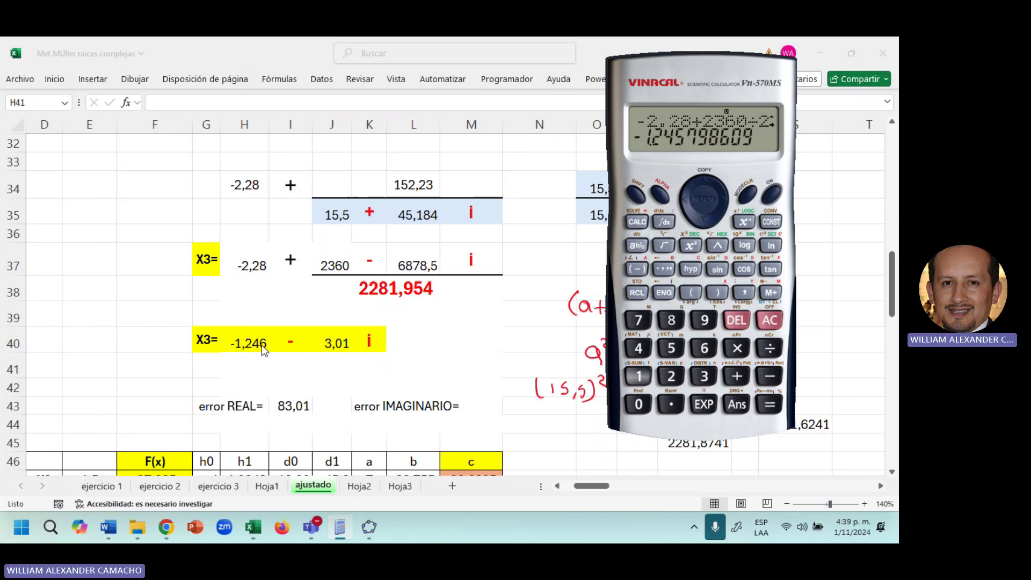
Return to the Excel workbook and check the imaginary numerator in L37 and the denominator in K38
key(alt+Tab)
click(418, 260)
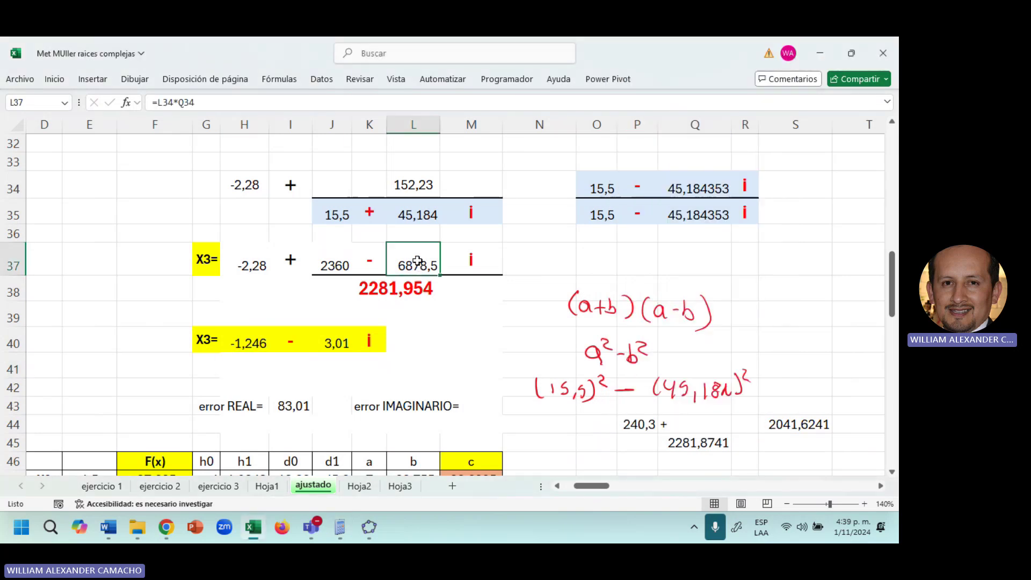
click(393, 292)
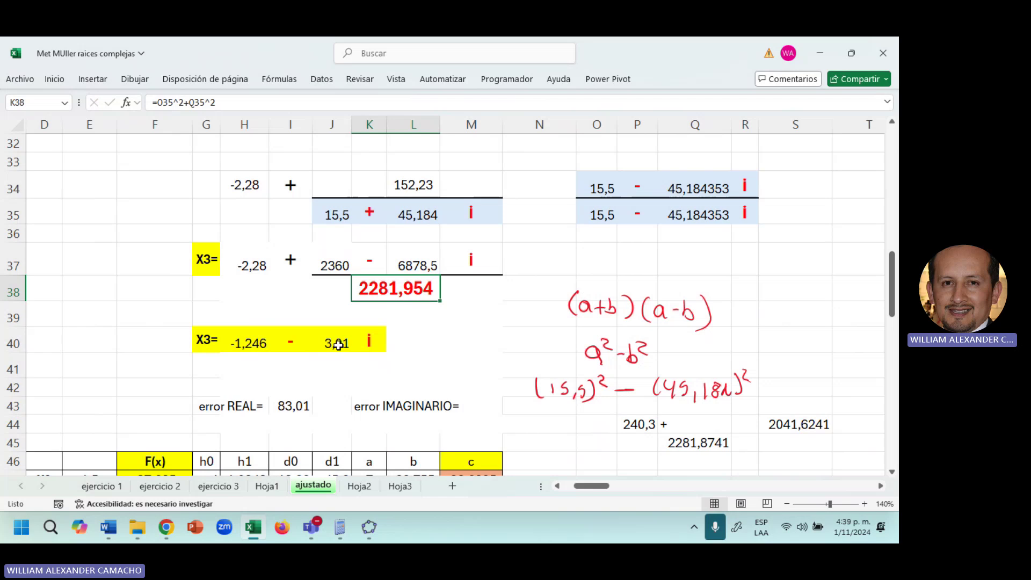
Switch to the Vinacal calculator, reset it and compute X3's imaginary part as 6878.5÷2281.954
click(341, 527)
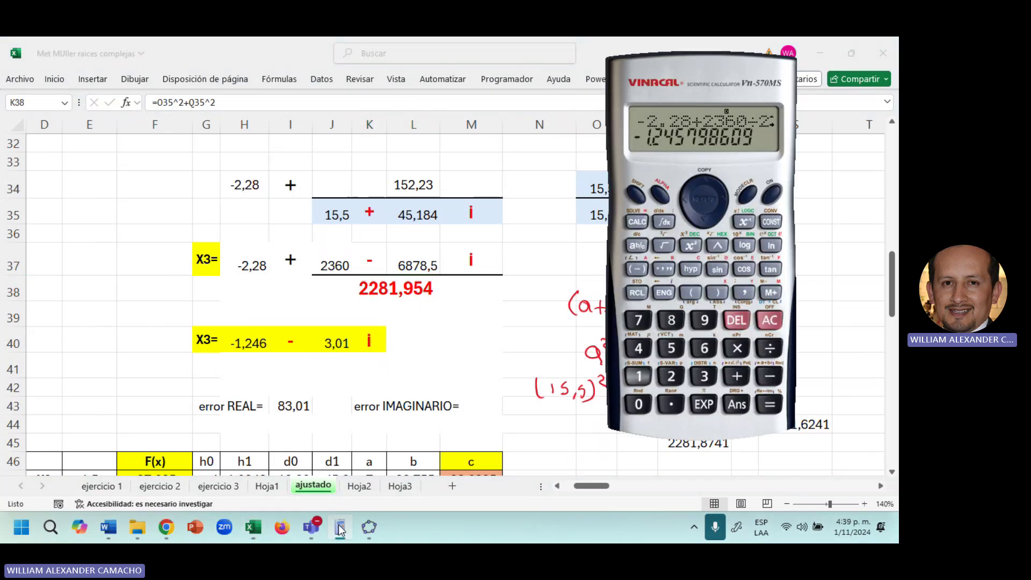
click(771, 197)
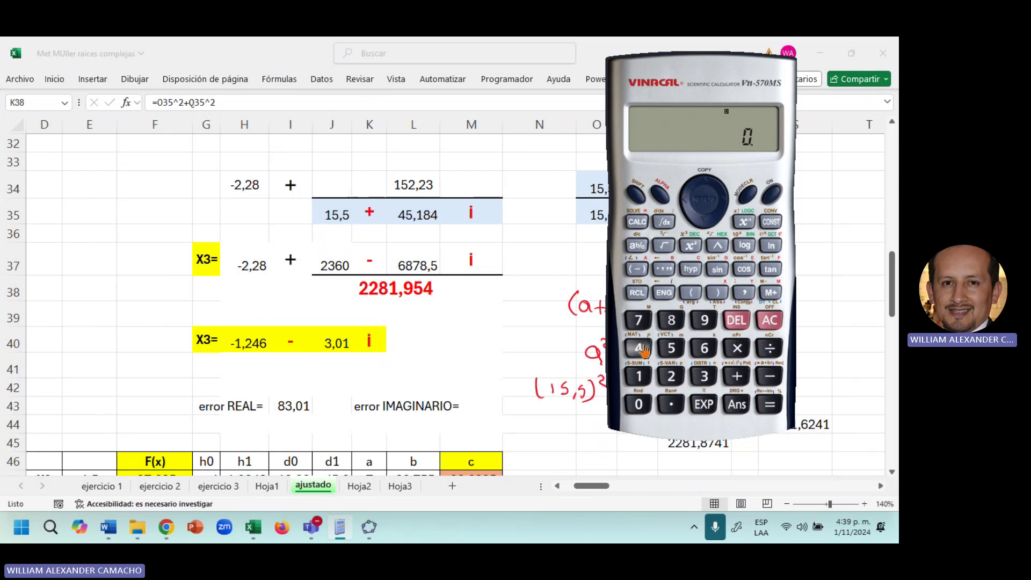
click(704, 348)
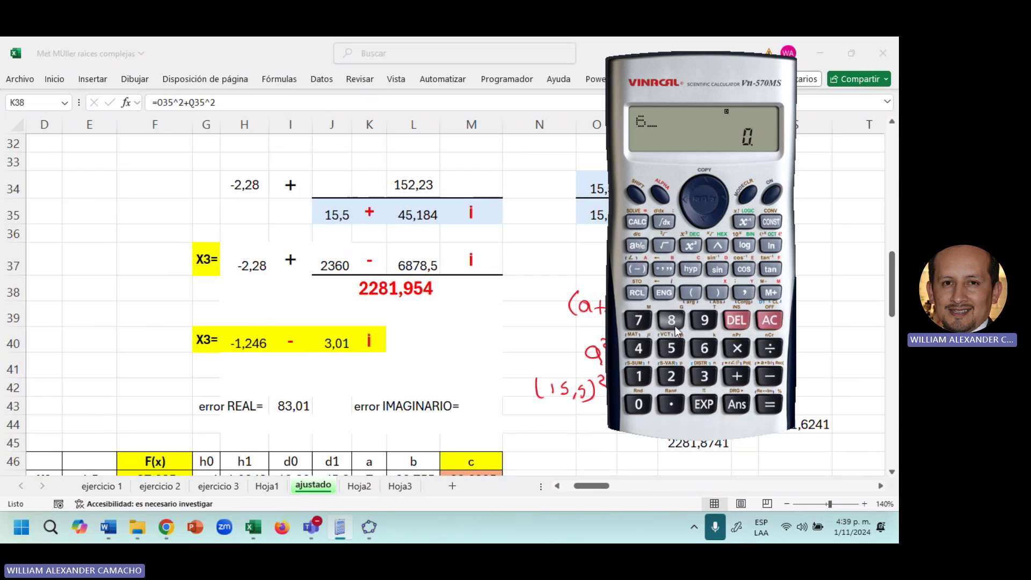
click(674, 329)
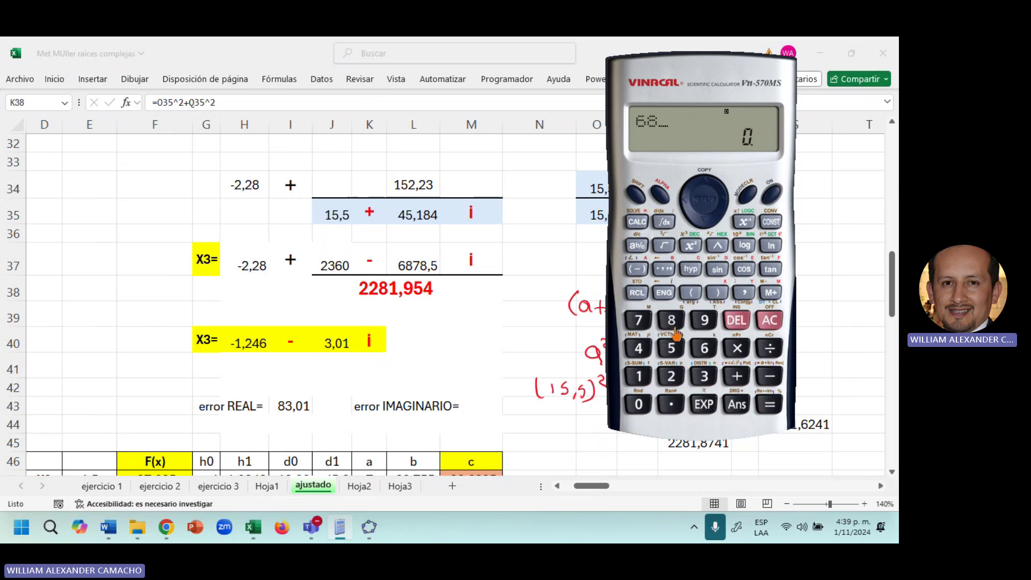
click(639, 321)
click(671, 319)
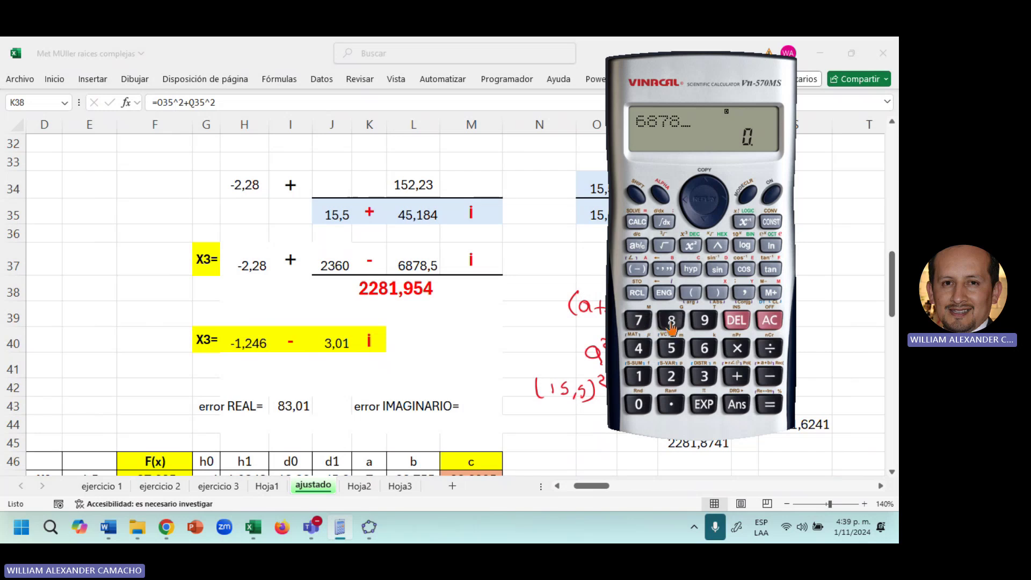
click(680, 403)
click(674, 350)
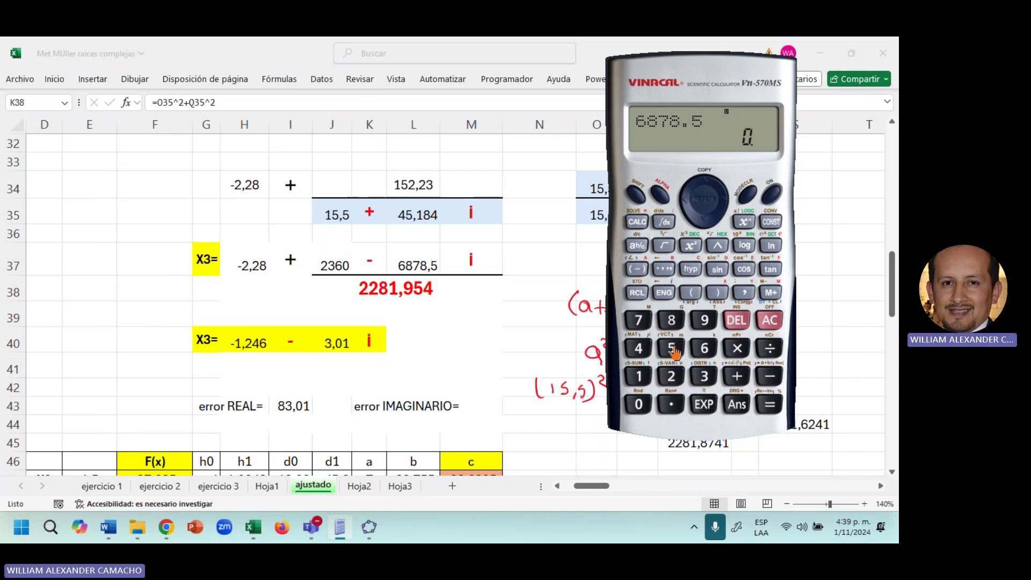
click(769, 349)
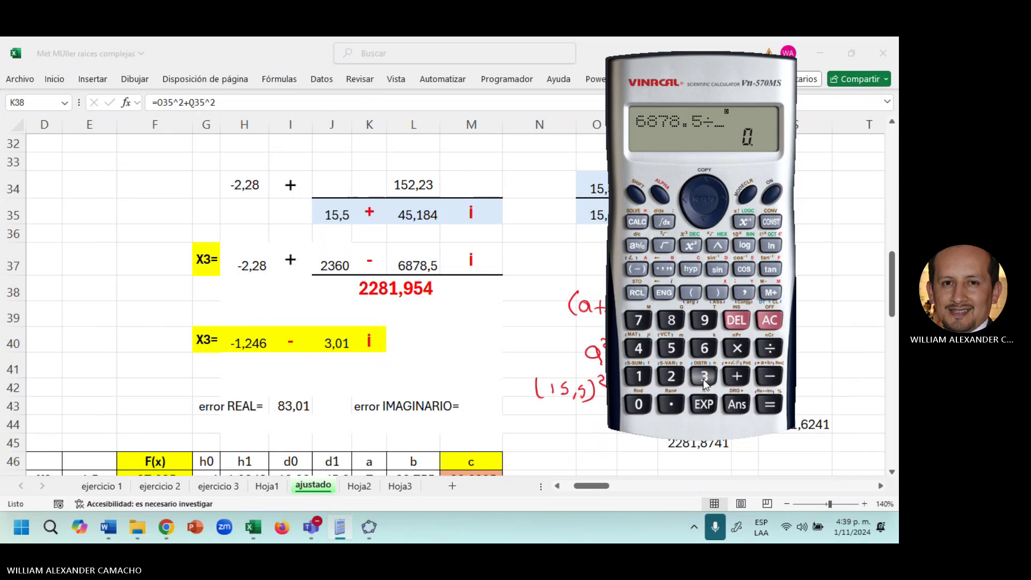
click(671, 375)
click(671, 375)
click(671, 321)
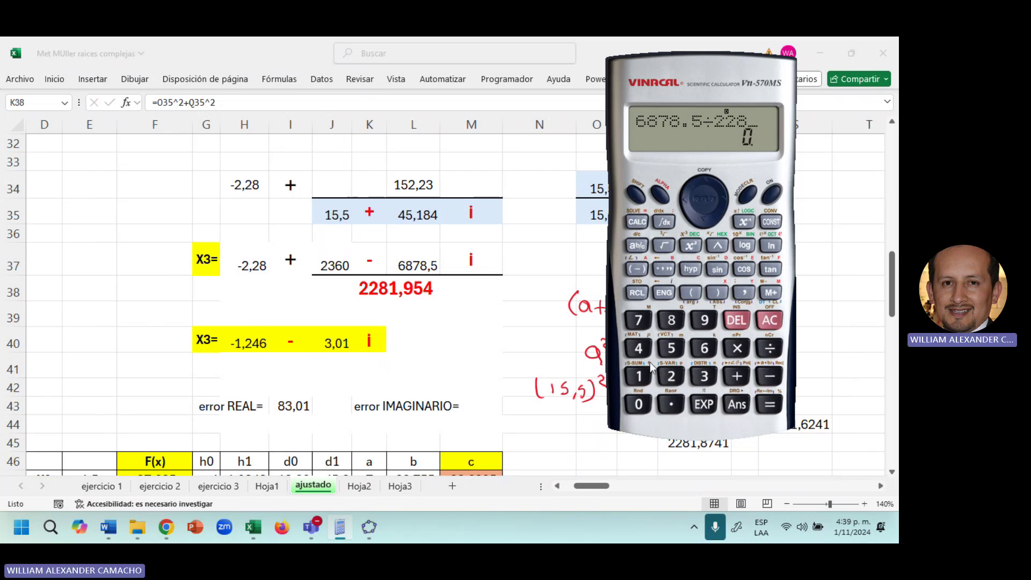
click(644, 373)
click(672, 404)
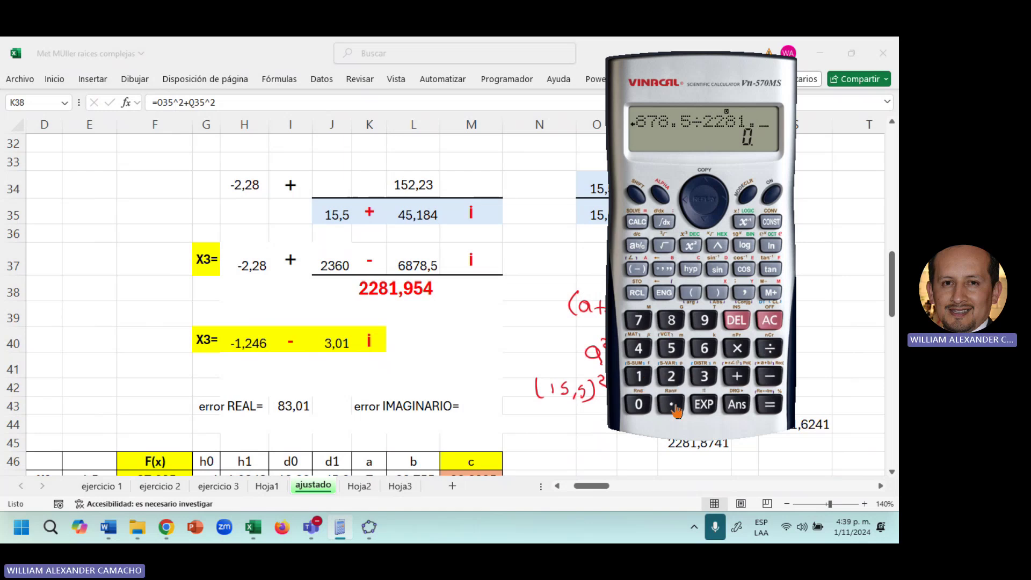
click(704, 320)
click(671, 348)
click(638, 347)
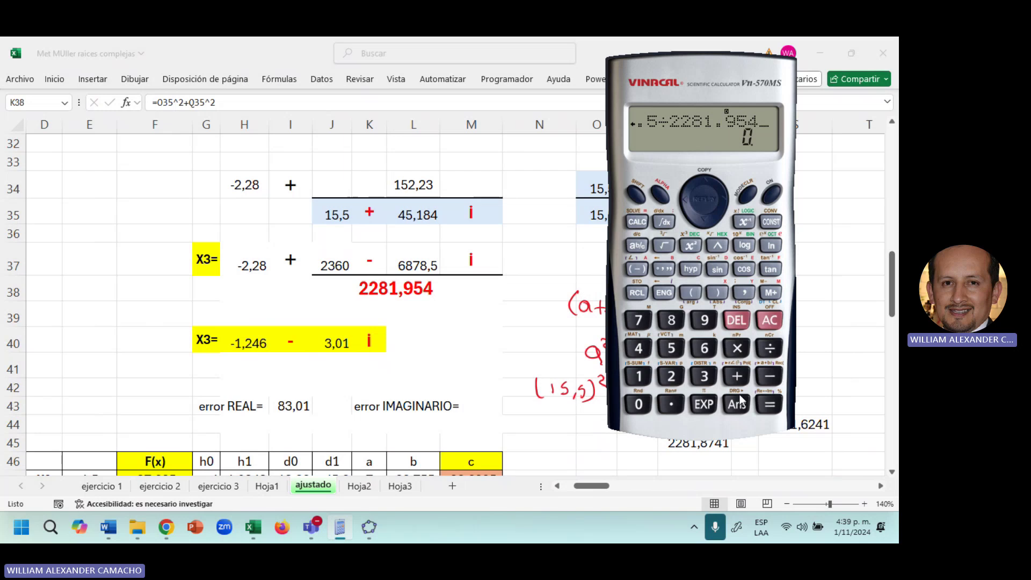
click(765, 408)
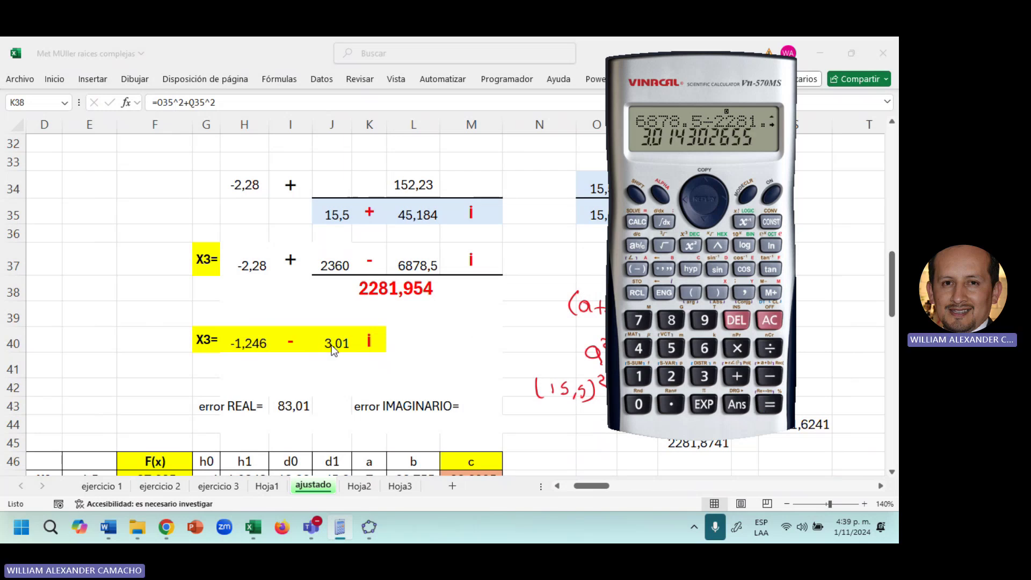
Return to the Excel workbook and review X3's imaginary part in row 40 and the real part in H40
click(419, 333)
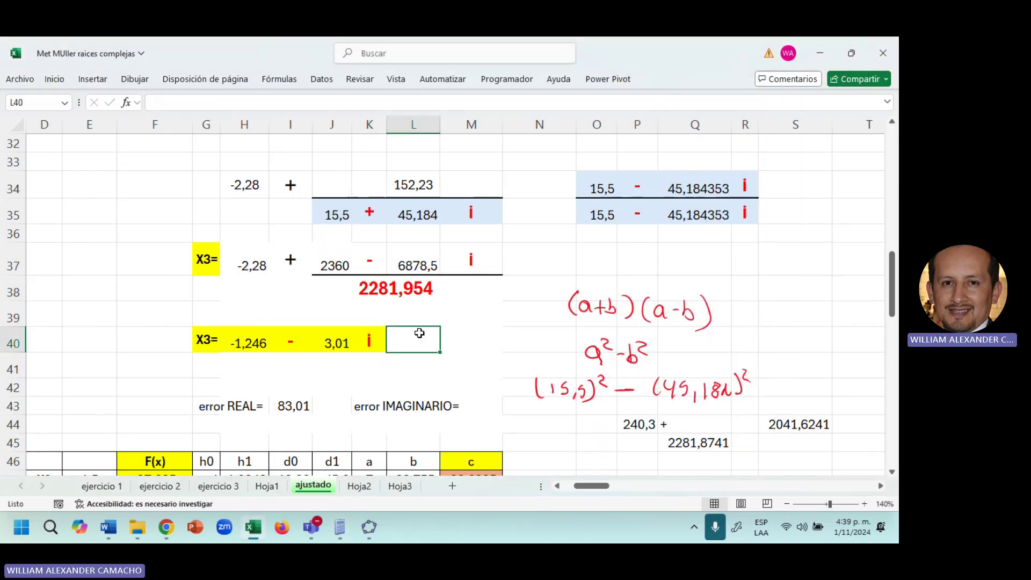
click(340, 339)
key(Left)
key(Left)
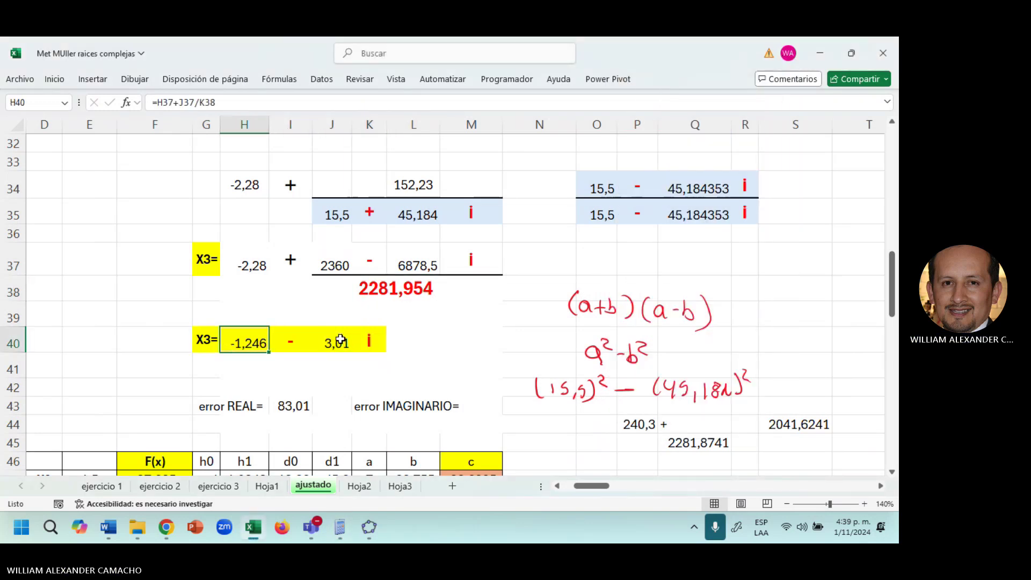
key(Right)
key(Left)
key(Right)
key(Left)
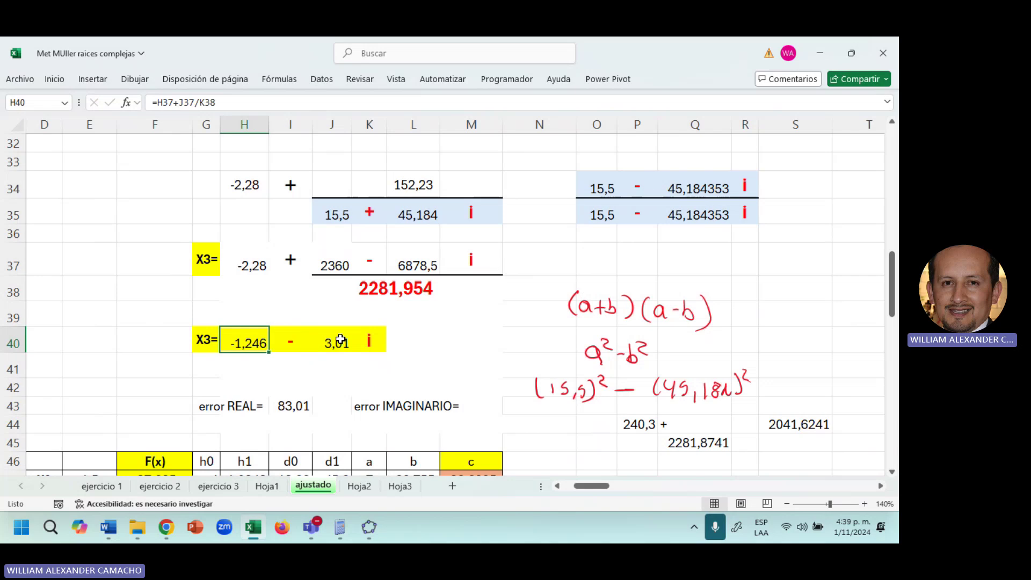
key(Right)
key(Left)
key(Right)
key(Left)
Check the real-part error formula in I43 and the values behind it in H40 and H37
click(288, 418)
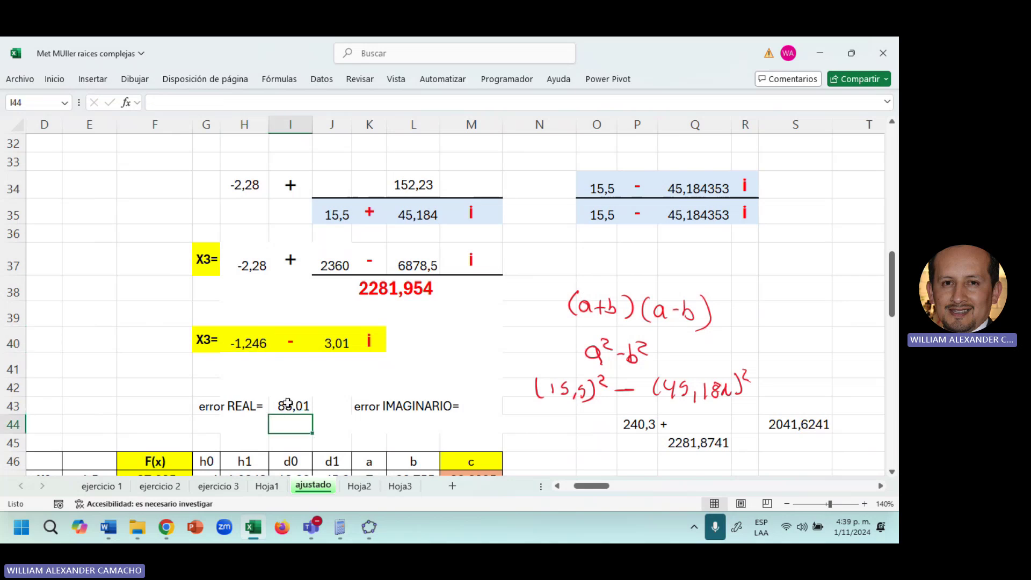
click(245, 341)
click(251, 264)
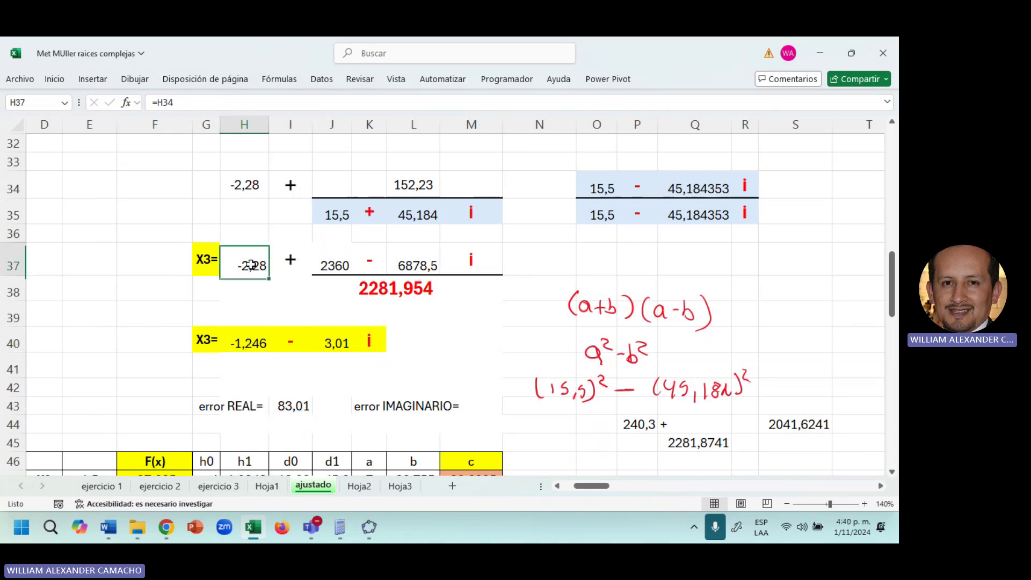
click(255, 343)
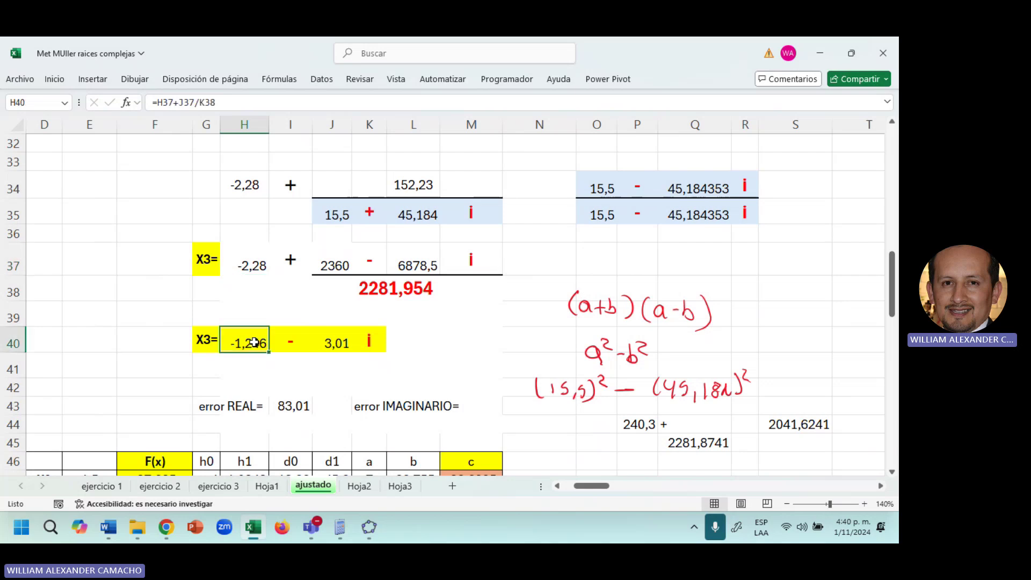
double_click(296, 403)
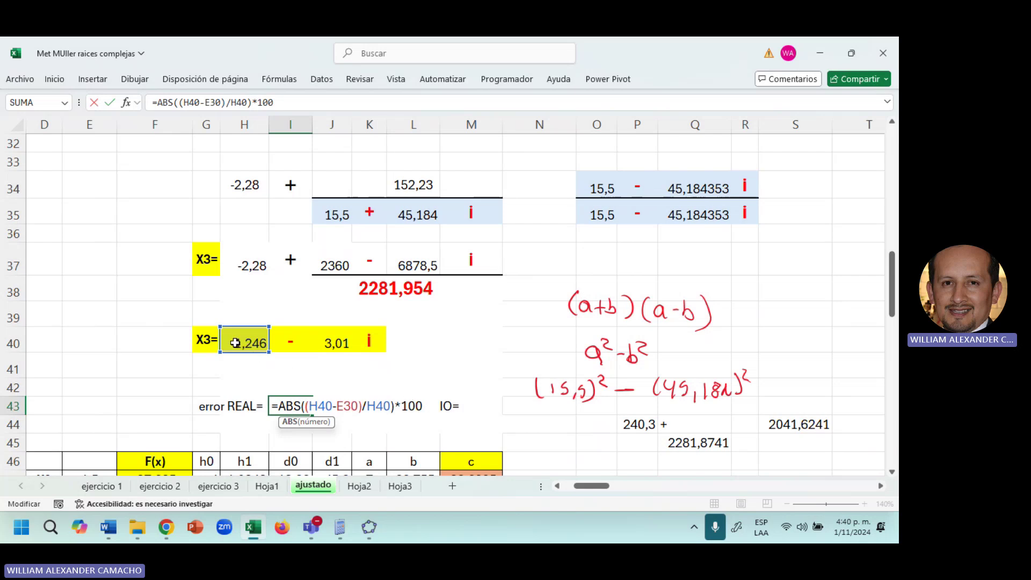
key(Return)
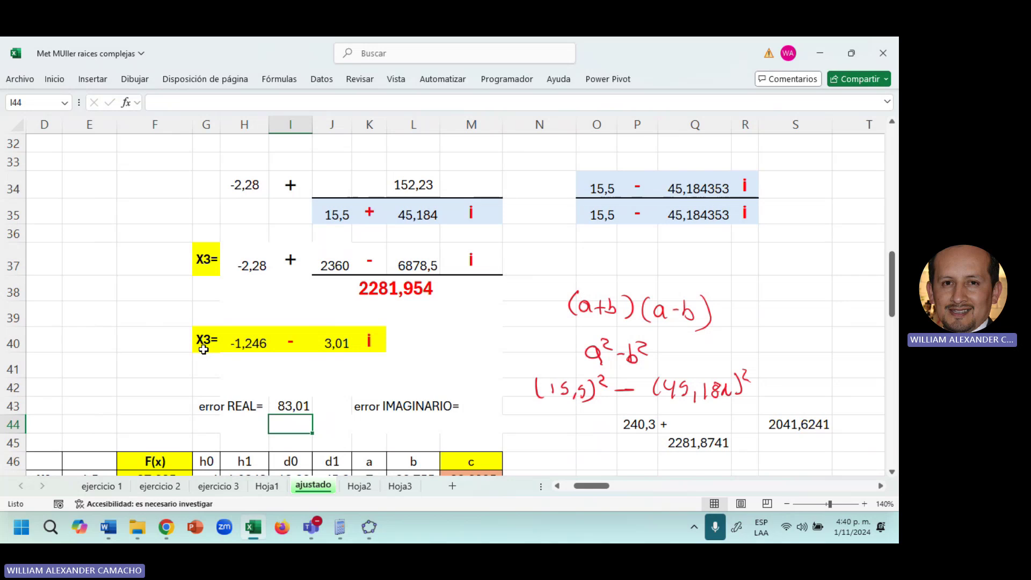
Insert a blank column before the F(x) column of the next iteration table in rows 46 to 49
click(207, 368)
key(Down)
key(Down)
key(Down)
key(Down)
key(Down)
key(Down)
key(Down)
key(Down)
key(Down)
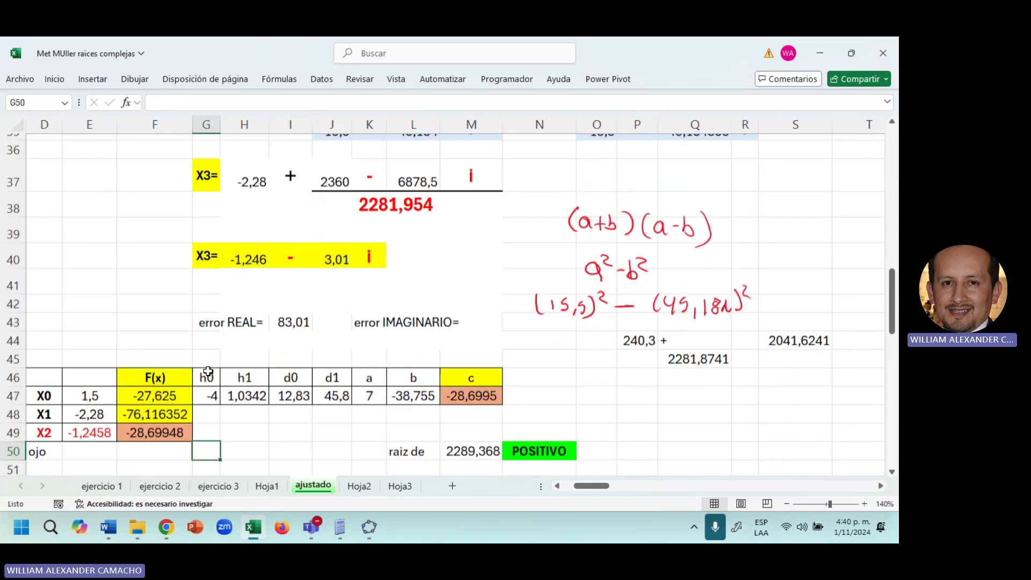
key(Down)
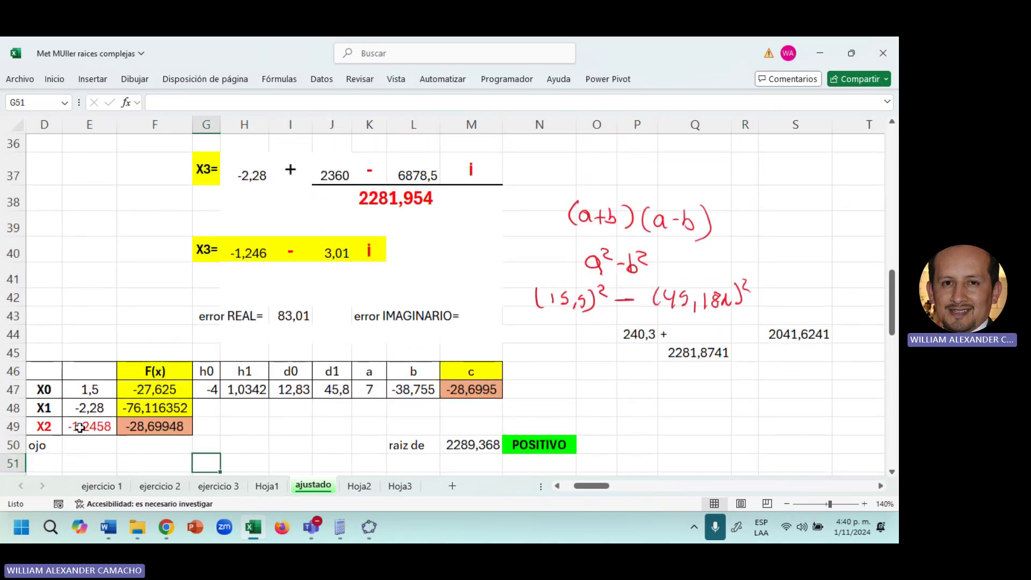
click(131, 122)
right_click(133, 127)
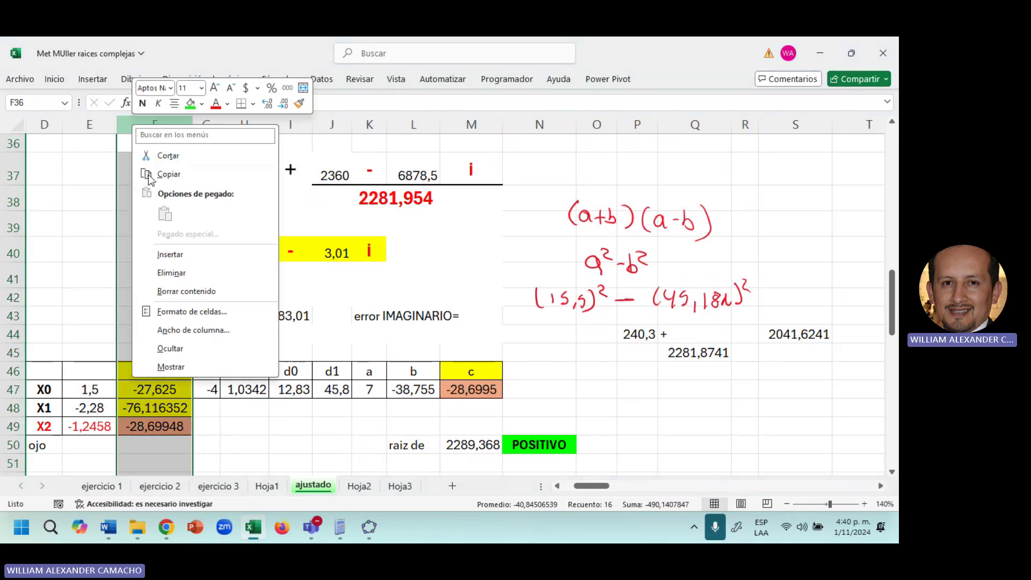
key(Escape)
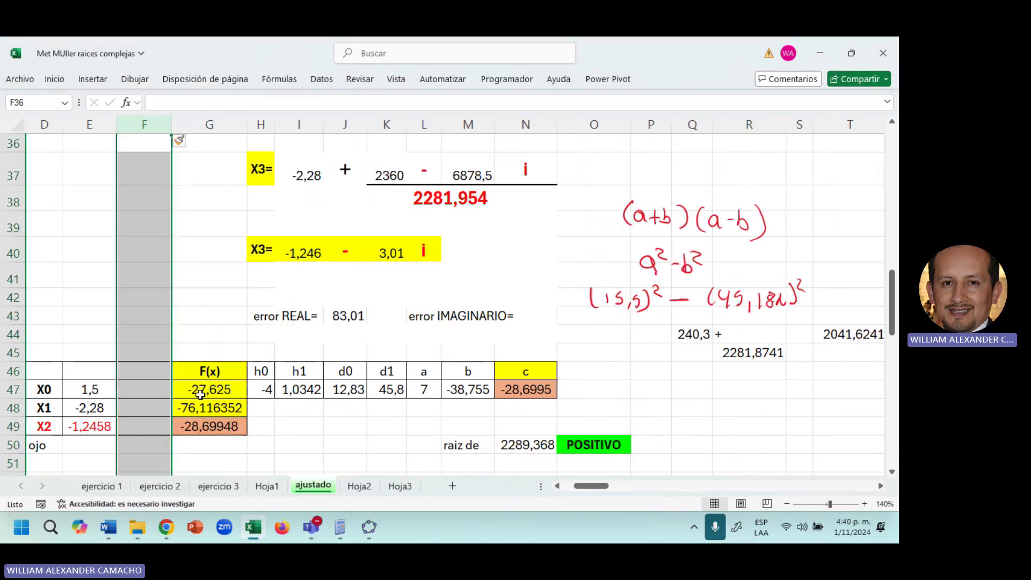
Replace X2's value in E49 with the formula =I40, linking it to X3's real part
click(94, 425)
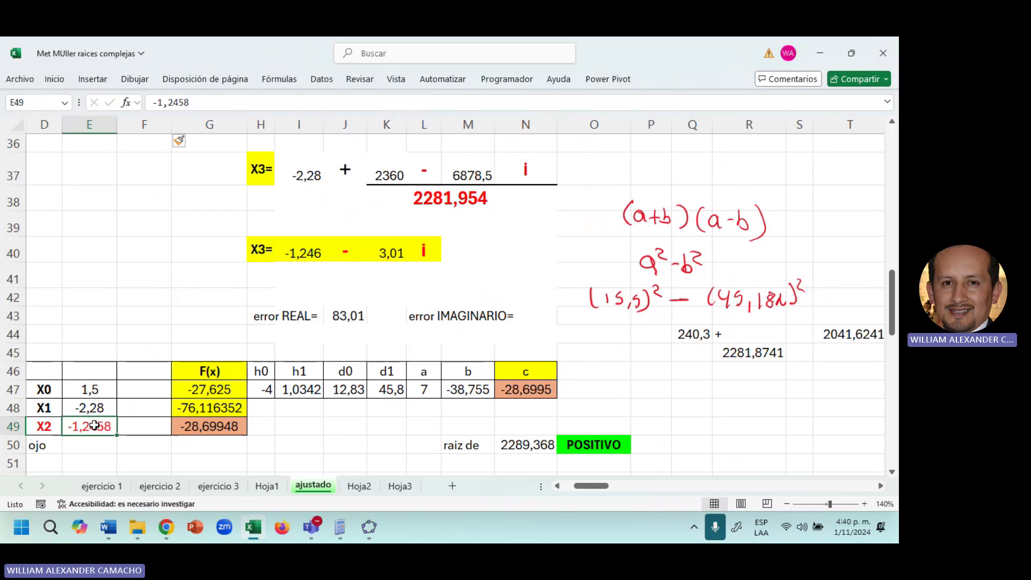
text(=)
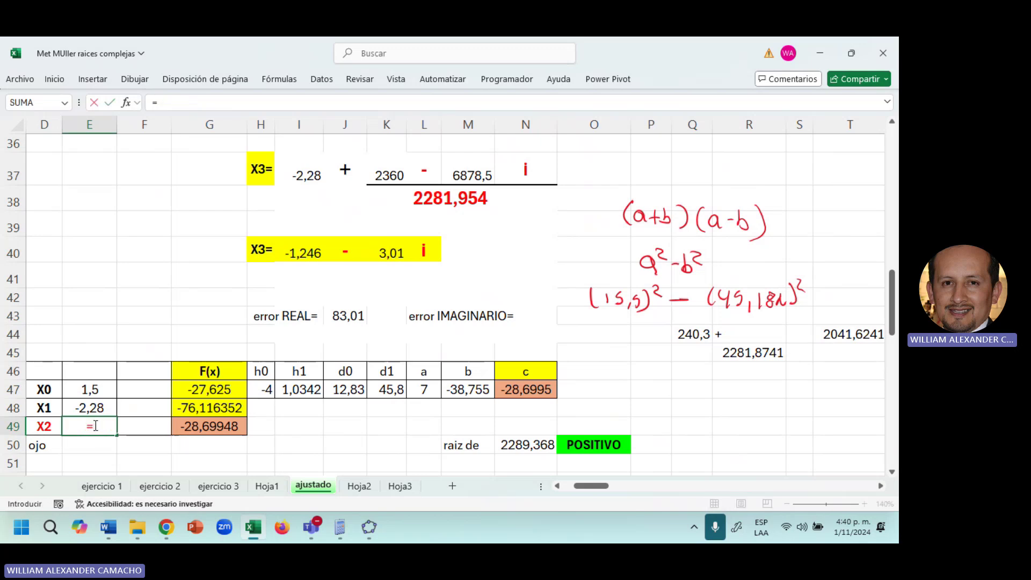
click(305, 252)
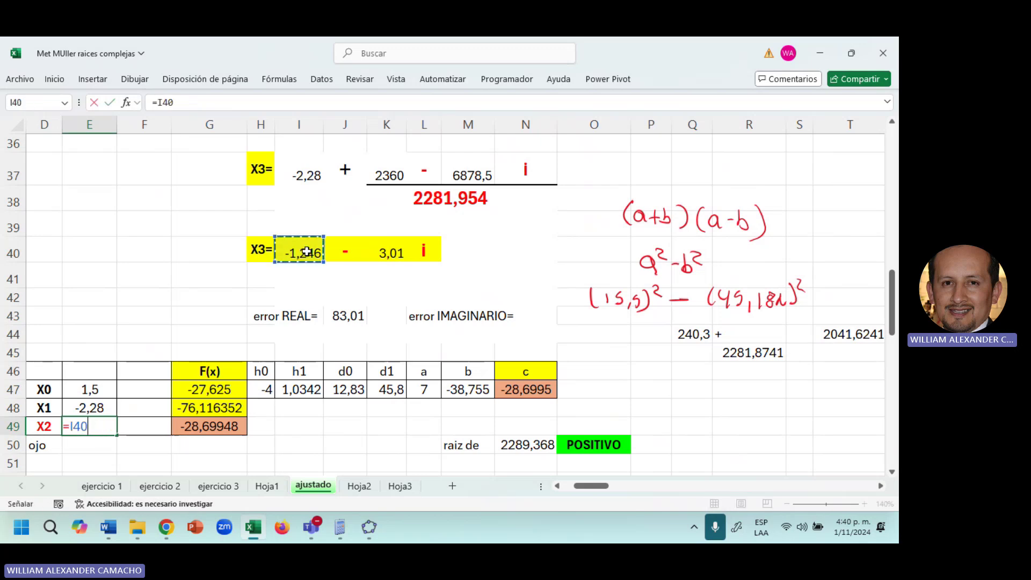
key(Return)
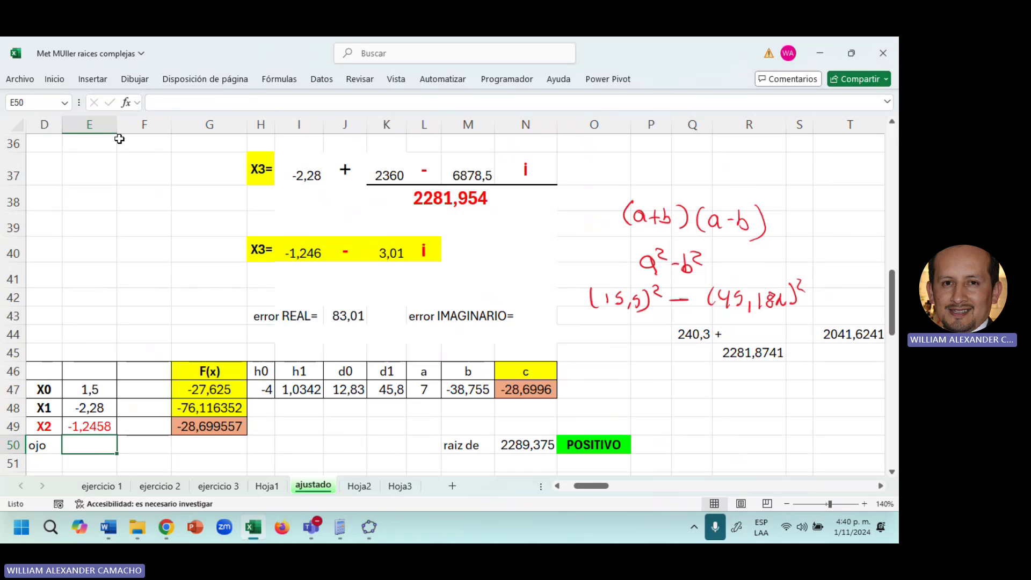
Insert another blank column at F and enter a minus sign in F49 after X2's real part
click(133, 125)
right_click(131, 127)
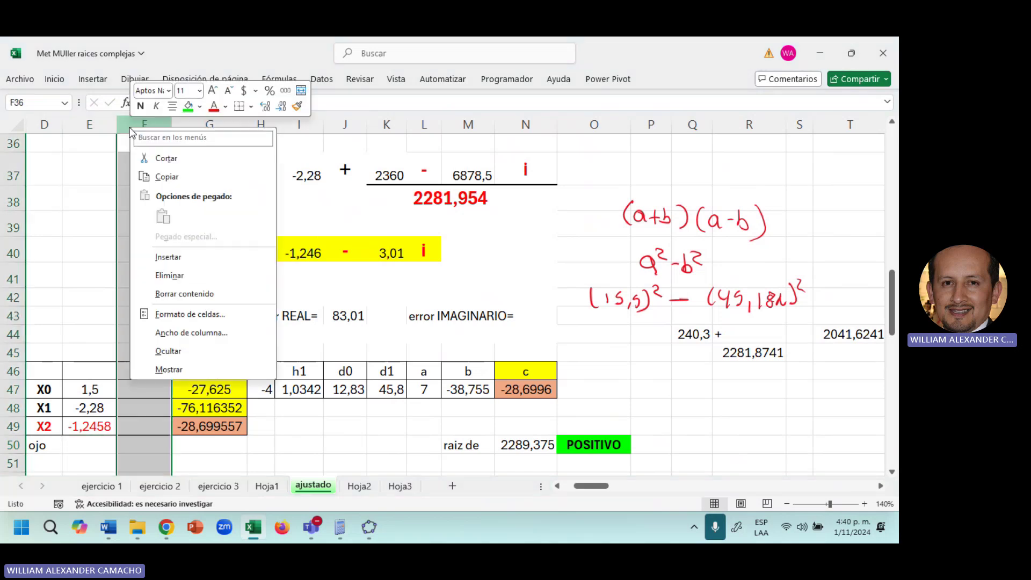
click(166, 256)
click(149, 423)
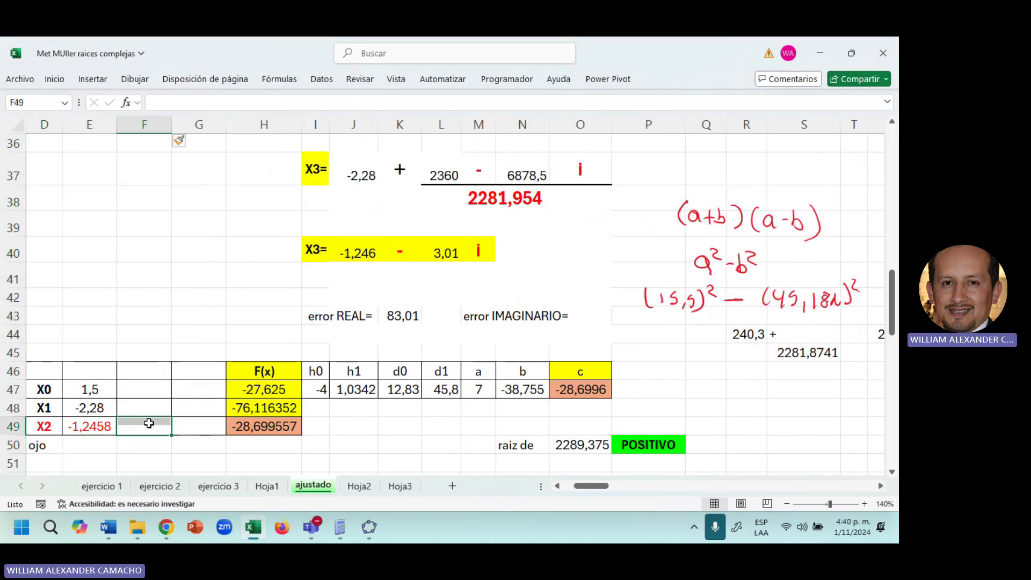
text(-)
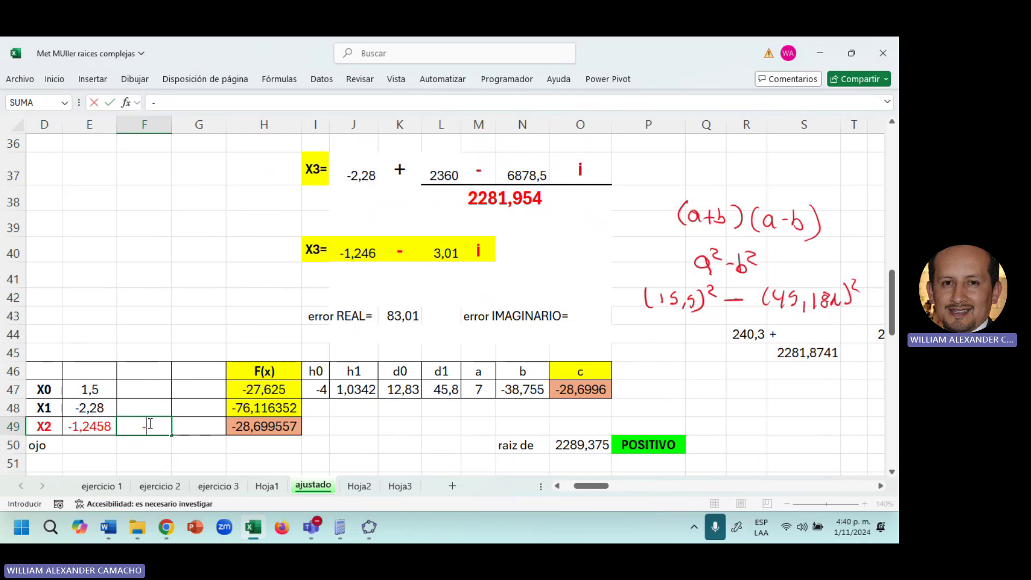
Enter =L40 in G49 to link X2's imaginary part to X3's
click(184, 425)
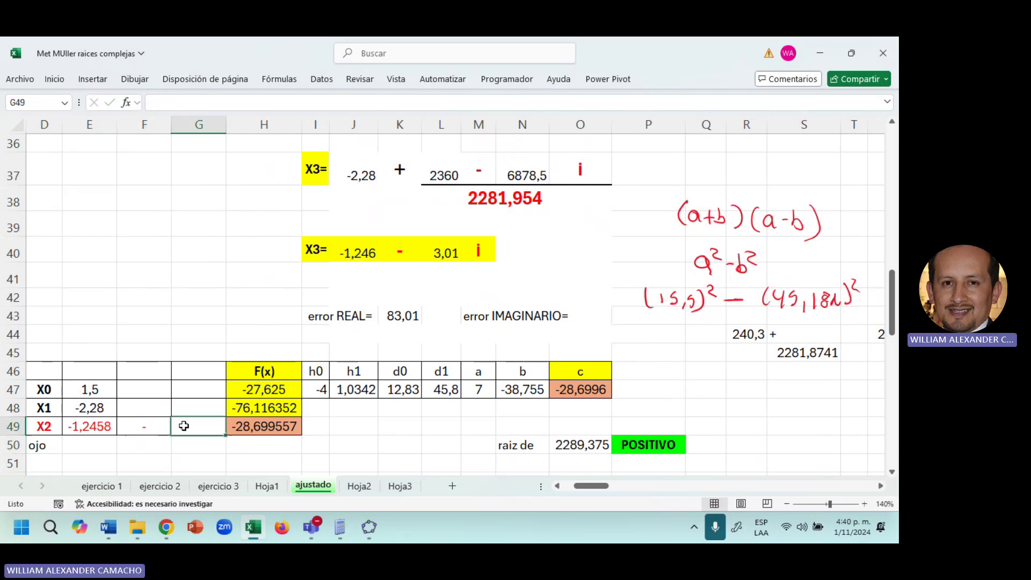
text(=)
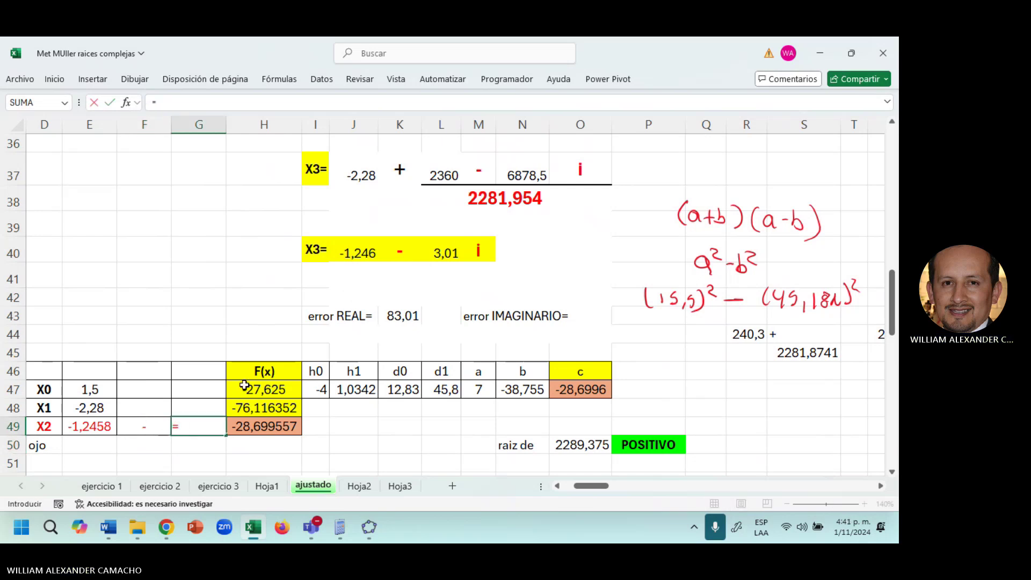
click(438, 250)
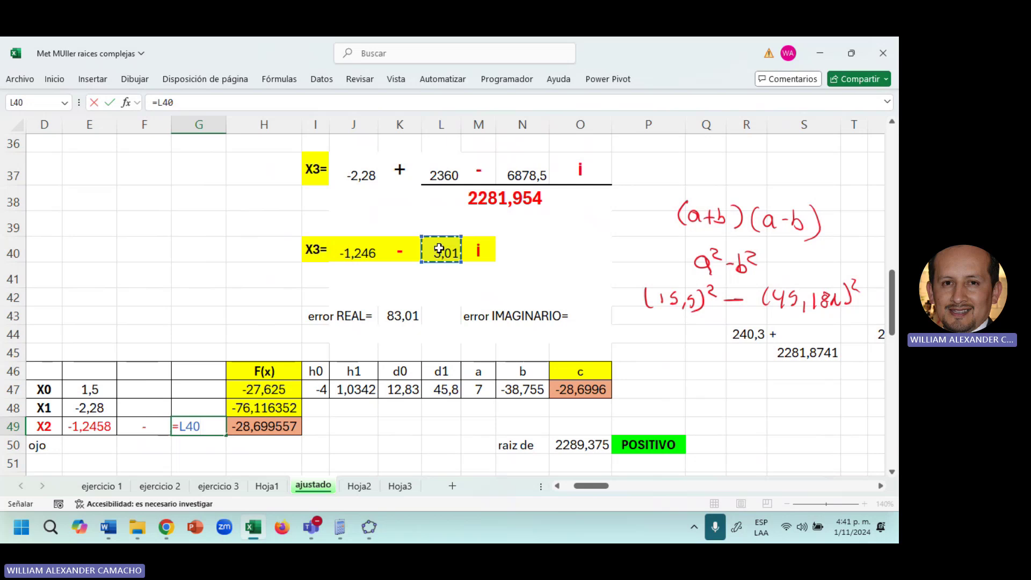
key(Return)
Insert a blank column at H before F(x) and copy the formatted i from N40 into H49
right_click(243, 129)
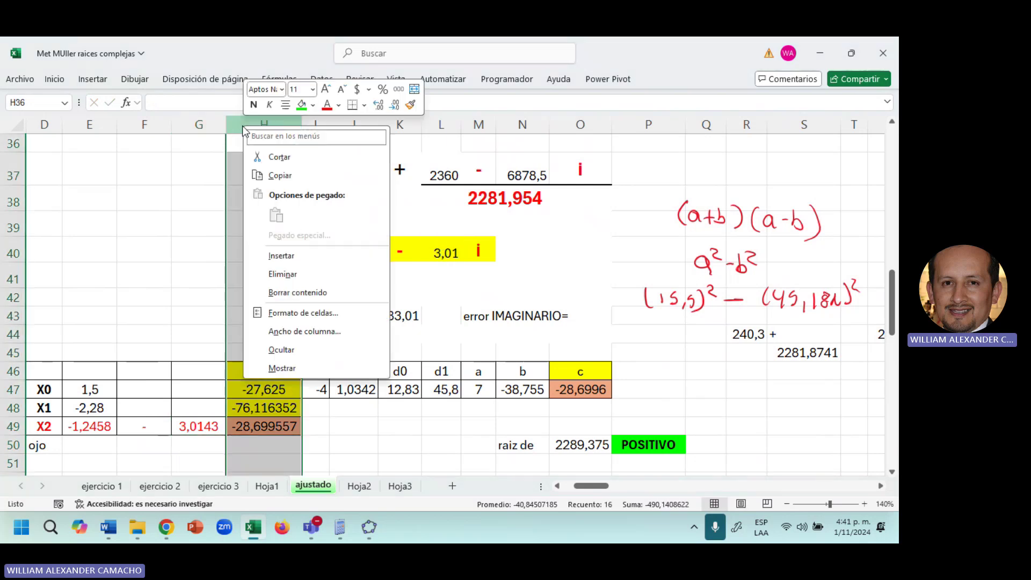
click(282, 256)
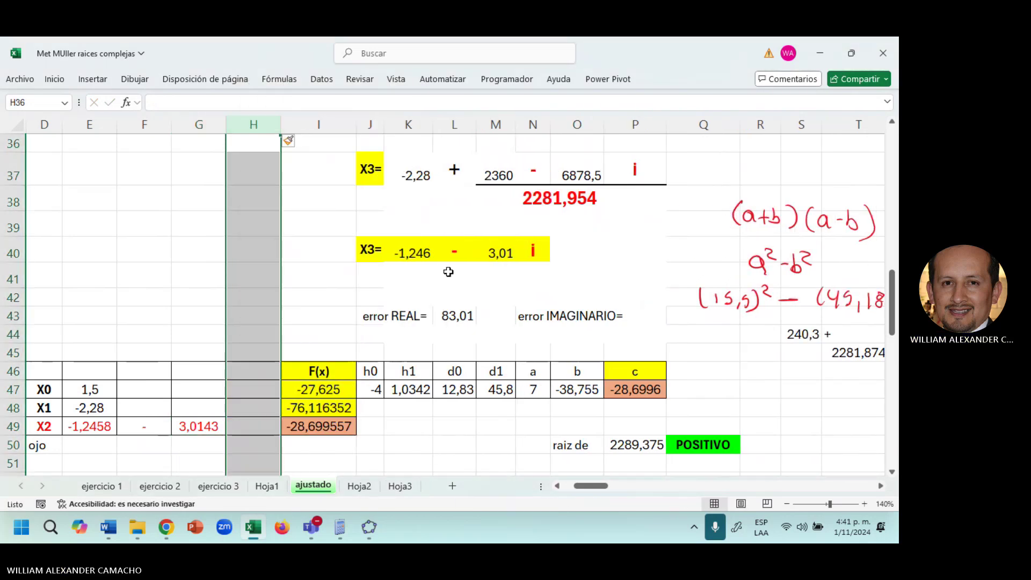
click(537, 253)
key(ctrl+c)
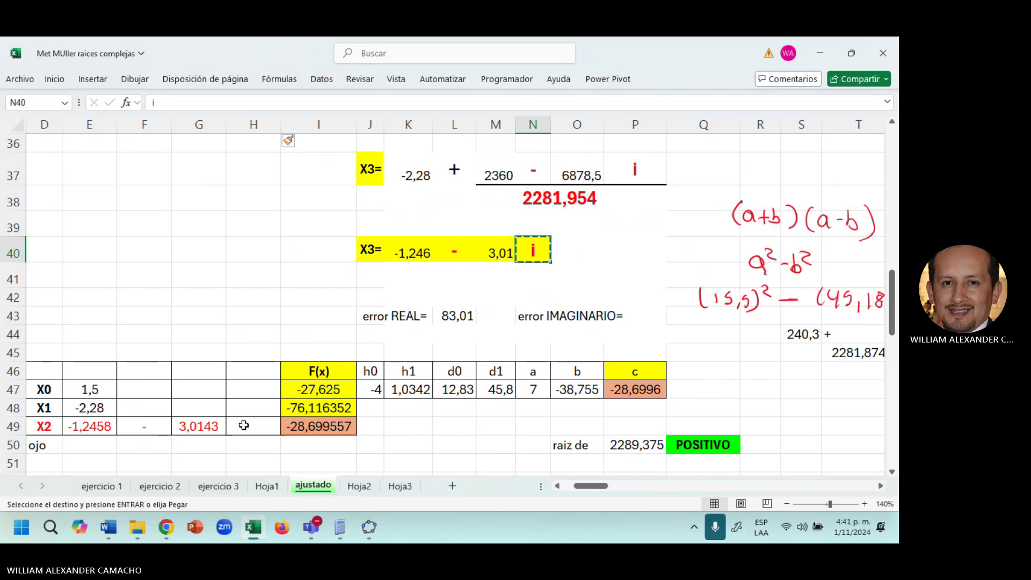
click(244, 425)
key(ctrl+v)
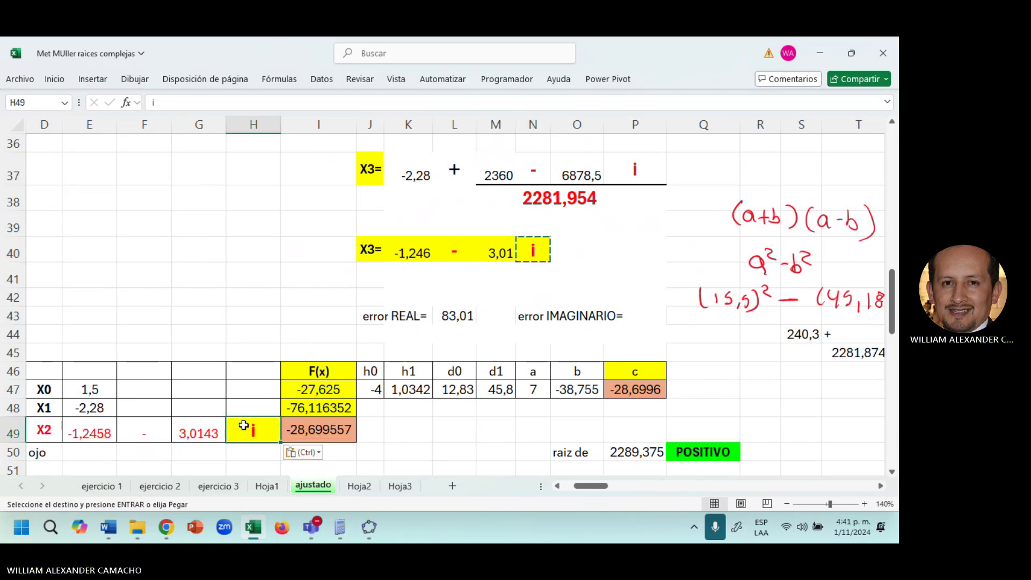
key(Escape)
Narrow columns E to H together, and make the minus-sign column F narrower still
click(225, 323)
key(Left)
key(Left)
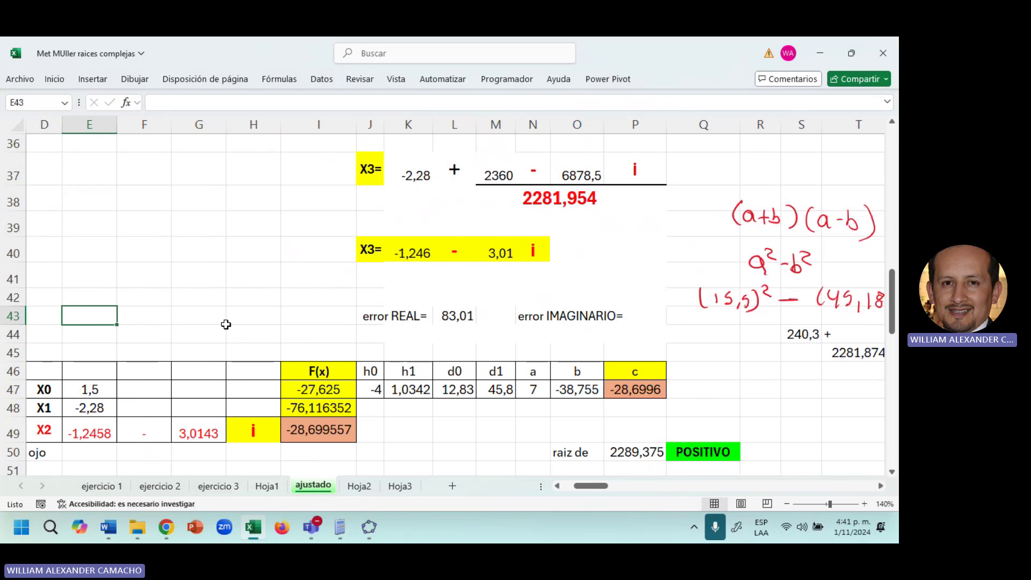
key(Down)
drag(110, 127, 210, 125)
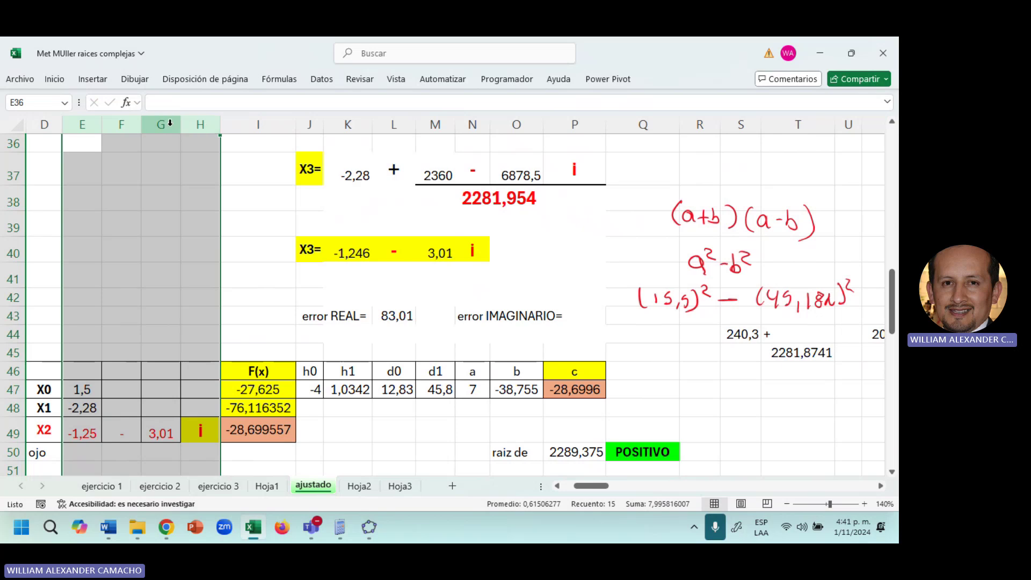
click(129, 124)
drag(143, 124, 124, 125)
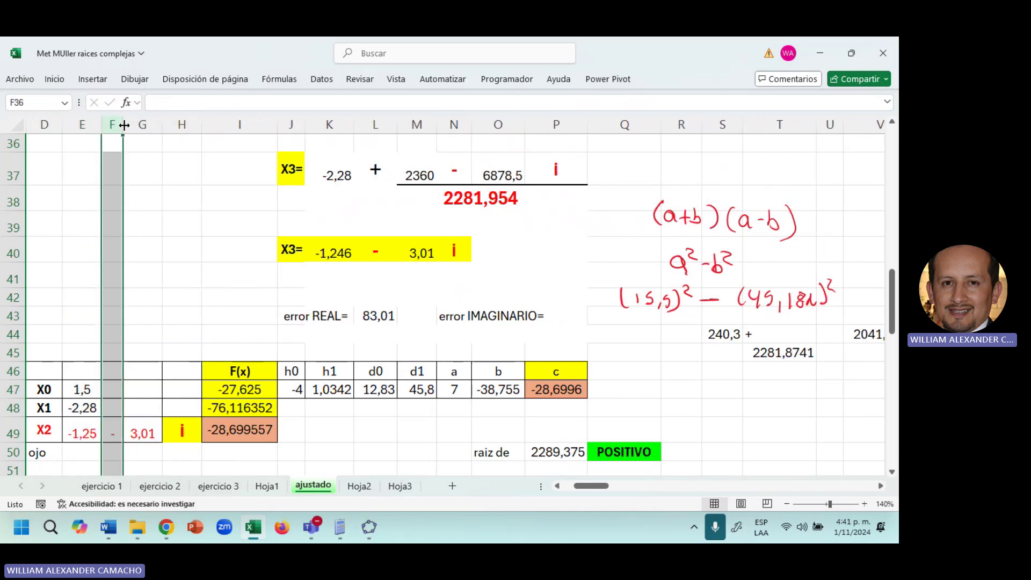
click(164, 404)
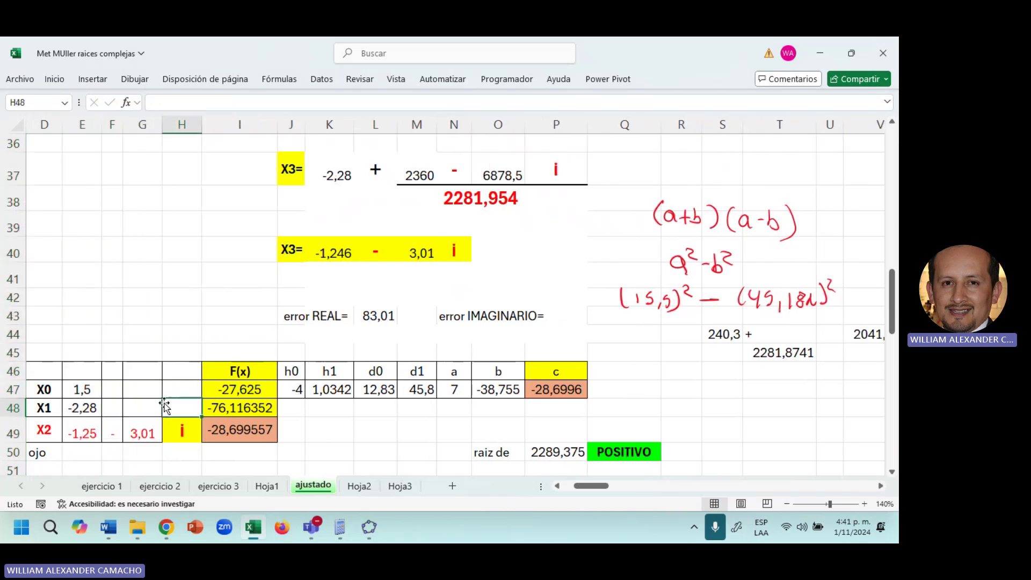
Go to the ejercicio 1 sheet and examine the terms of the (X_3)^3 expansion in row 50
click(102, 486)
click(111, 425)
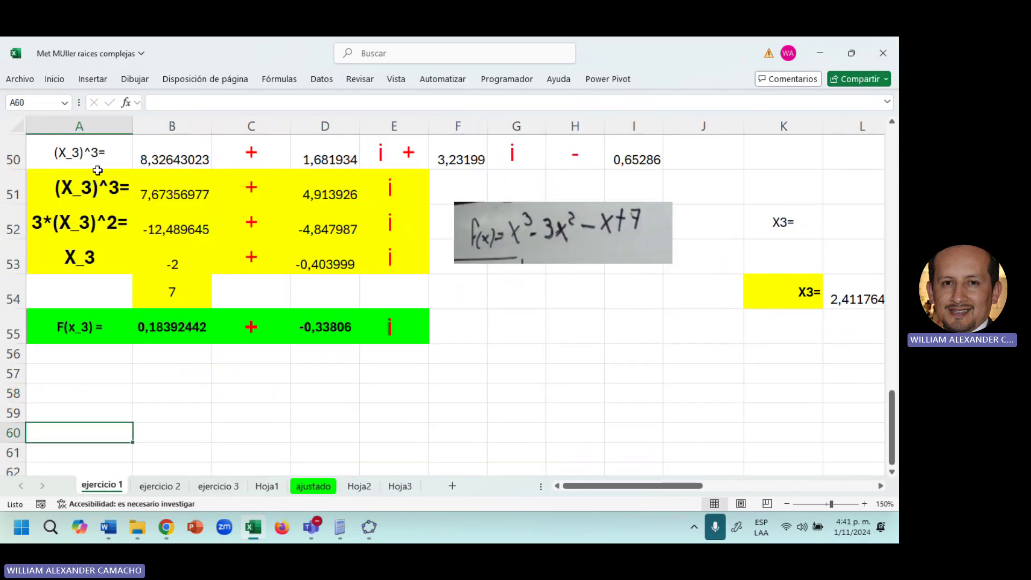
click(260, 283)
key(Up)
key(Up)
key(Up)
key(Up)
key(Up)
key(Up)
key(Up)
key(Up)
key(Up)
key(Up)
key(Up)
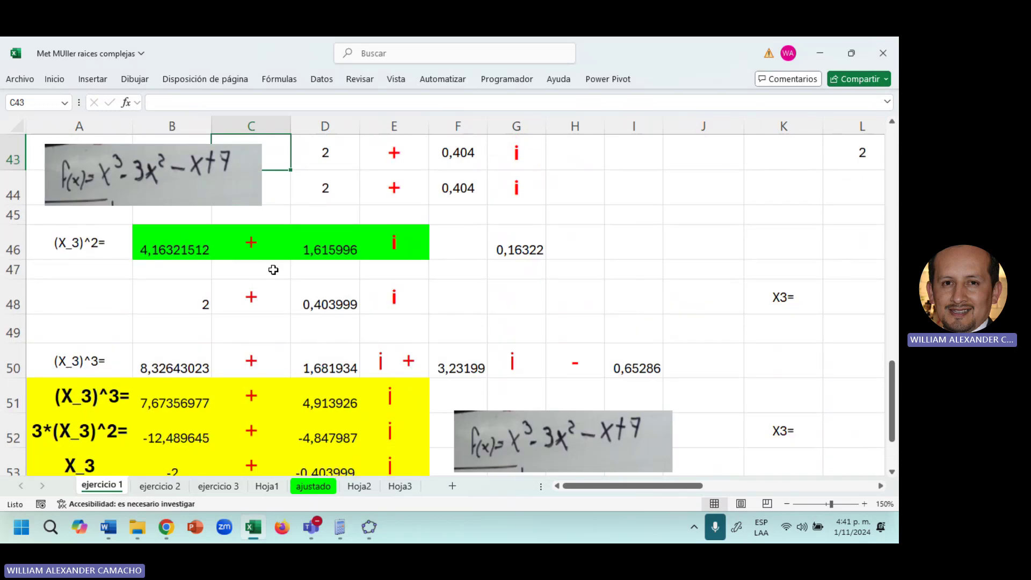
click(72, 361)
click(160, 363)
click(309, 350)
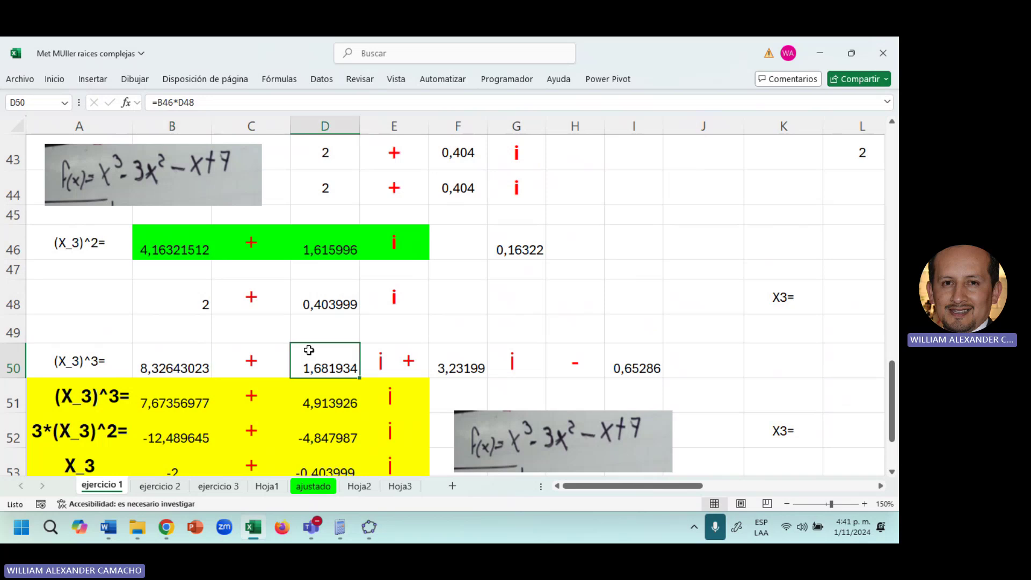
click(458, 336)
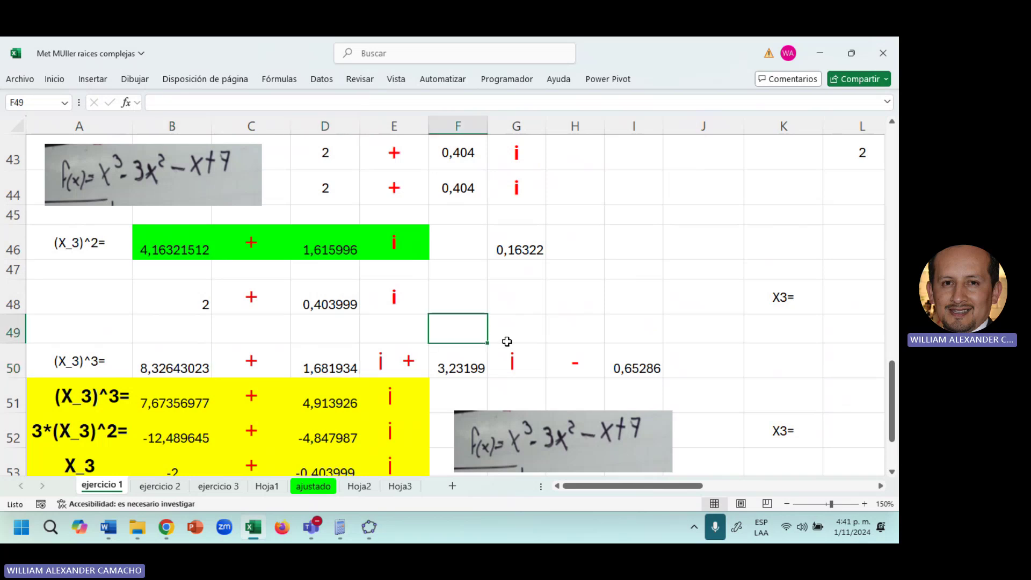
click(618, 362)
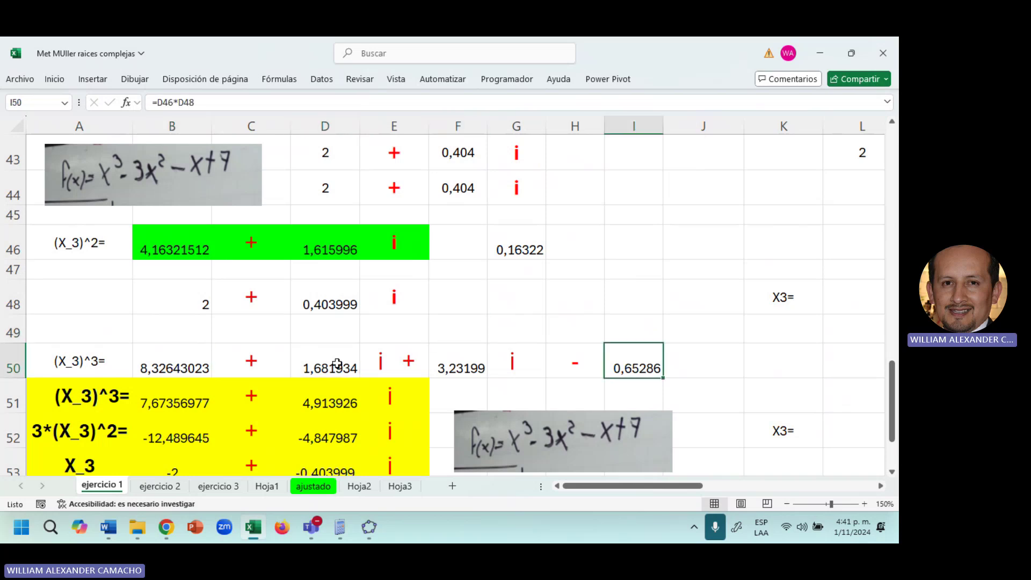
Examine the real and imaginary parts of the combined (X_3)^3 term in row 51 and the 3*(X_3)^2 label below
click(181, 404)
key(Right)
key(Right)
key(Right)
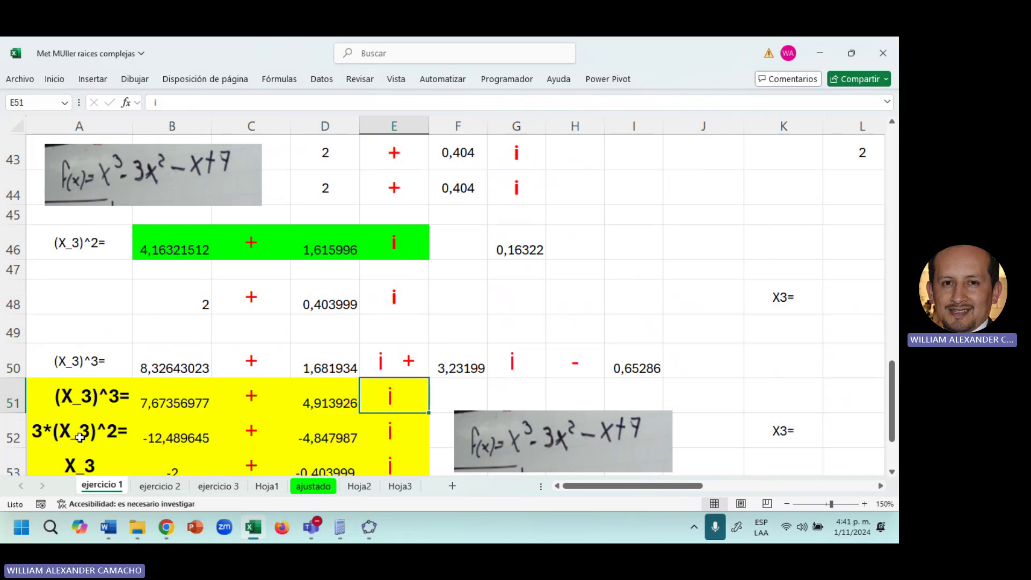
click(76, 438)
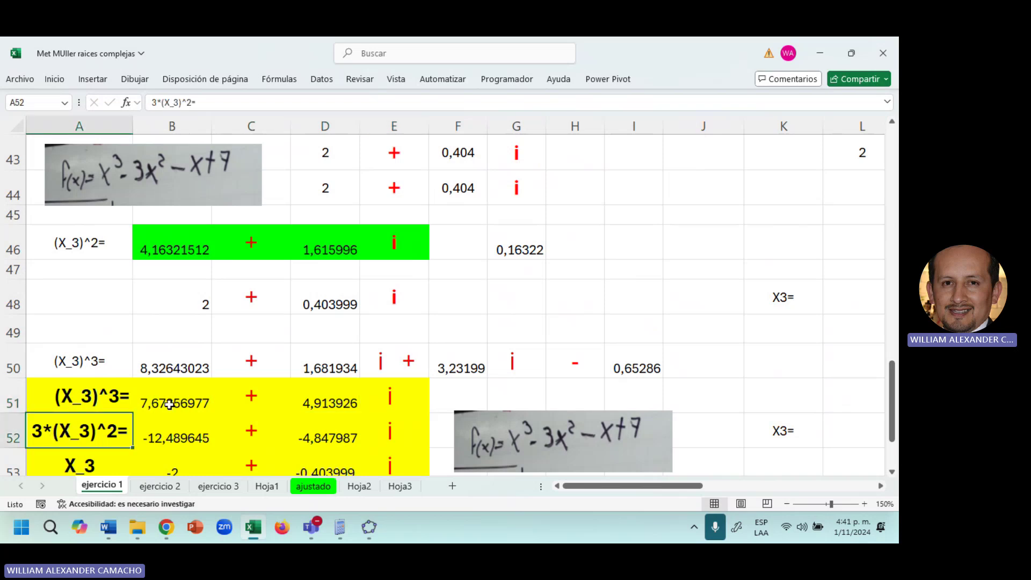
click(304, 403)
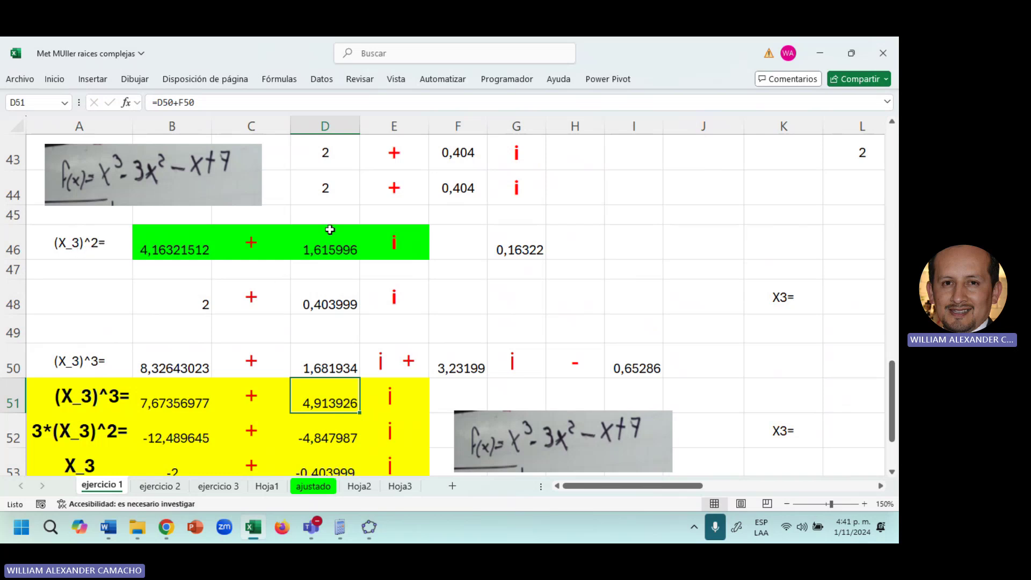
Trace the complex X2 value from row 39 to its two copies in rows 43 and 44
click(328, 193)
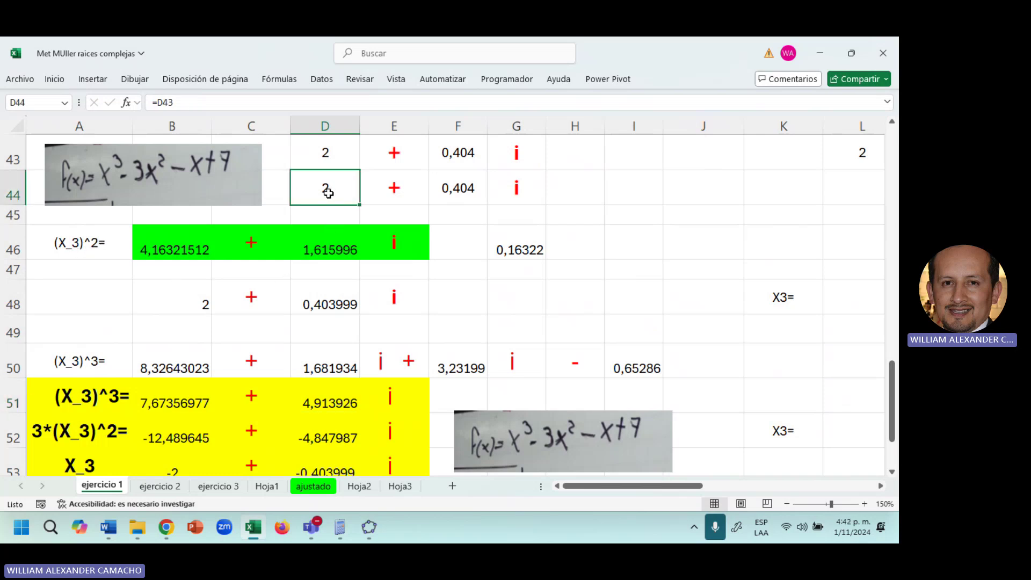
key(Up)
key(Up)
key(Up)
key(Up)
key(Up)
key(Up)
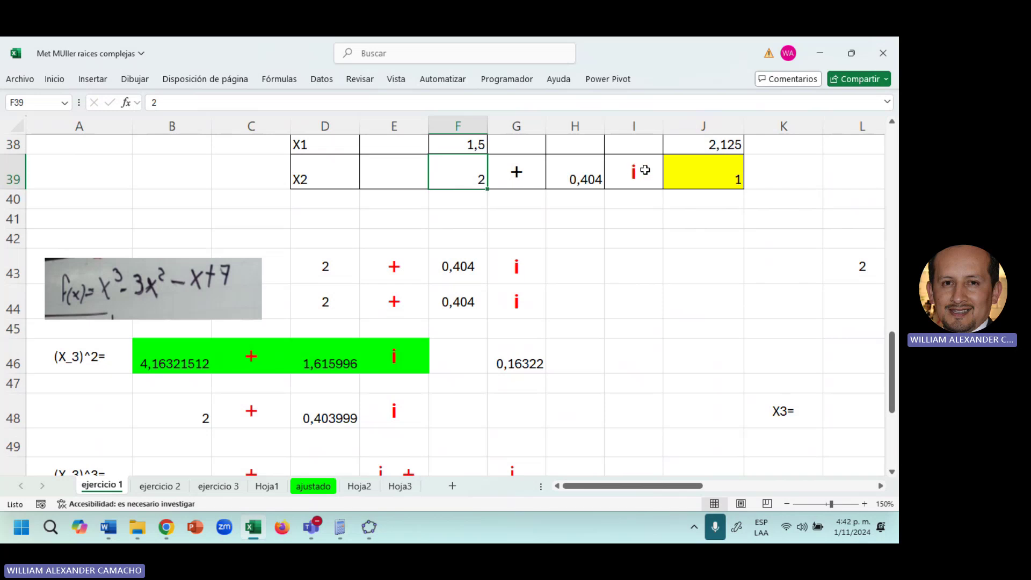
drag(639, 169, 341, 179)
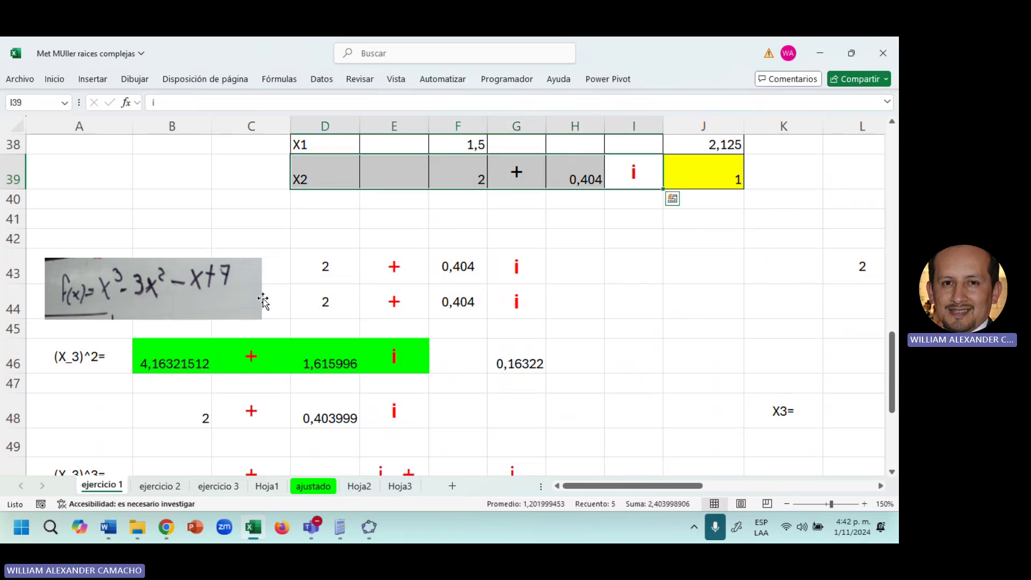
drag(325, 267, 516, 268)
drag(315, 294, 471, 302)
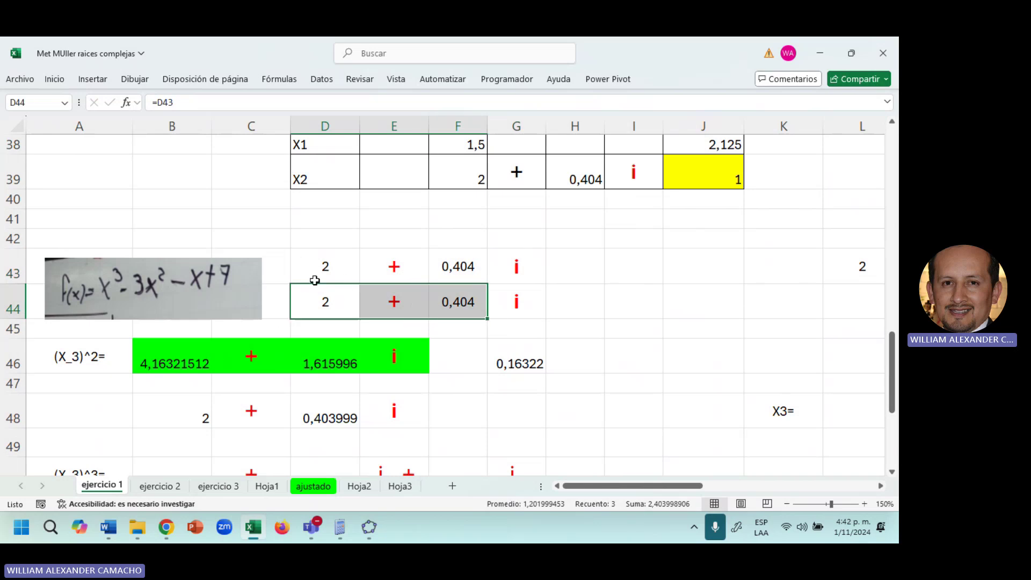
Format the real parts in D43:D44 as Número with one decimal place
drag(323, 271, 325, 294)
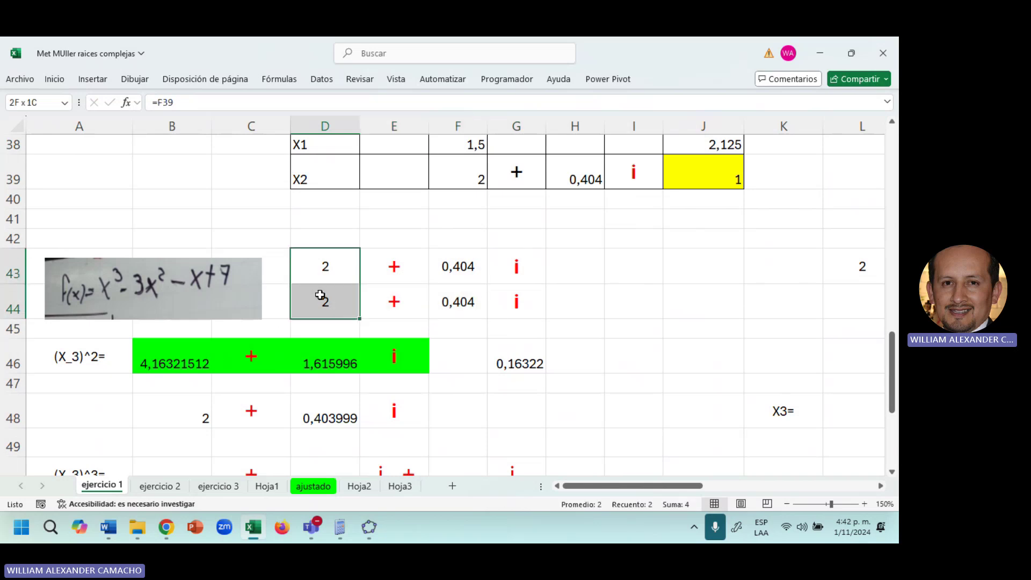
click(54, 79)
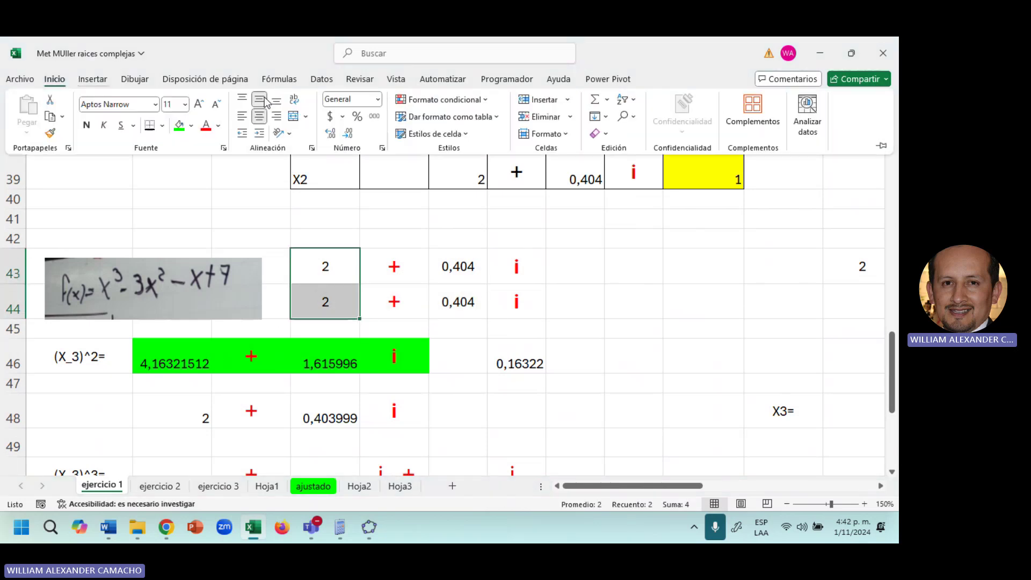
click(379, 107)
click(365, 152)
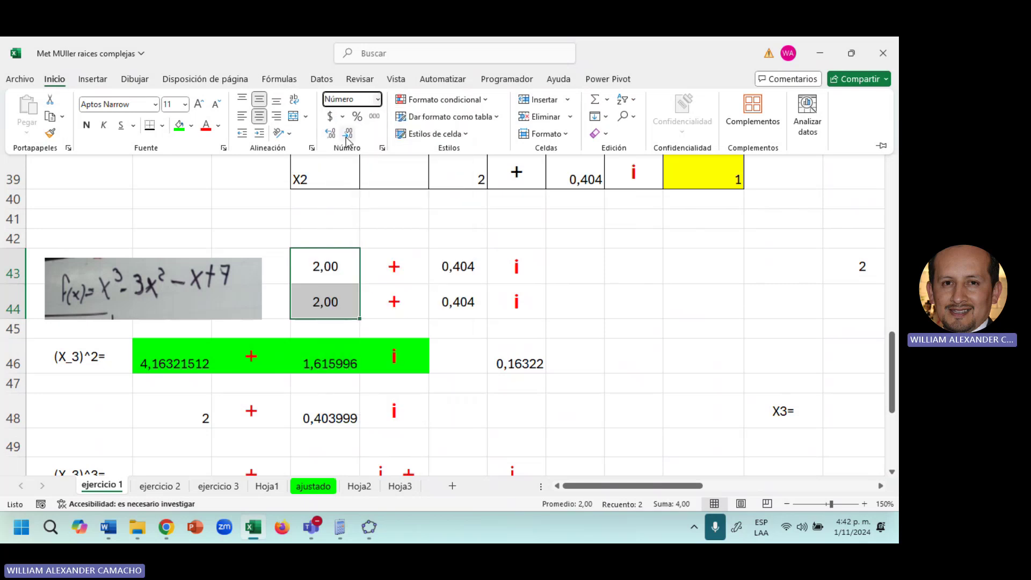
click(328, 134)
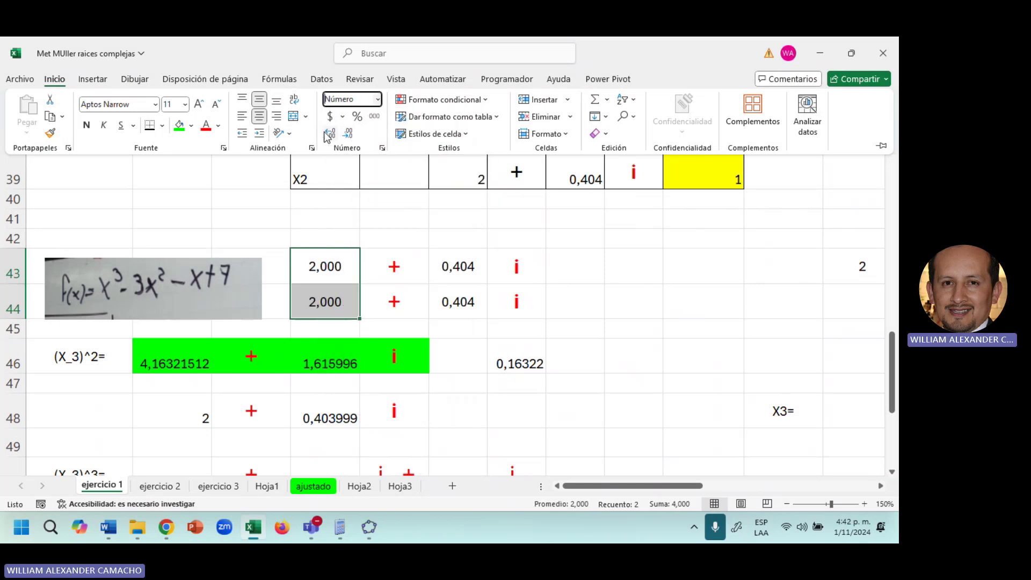
click(348, 133)
click(348, 133)
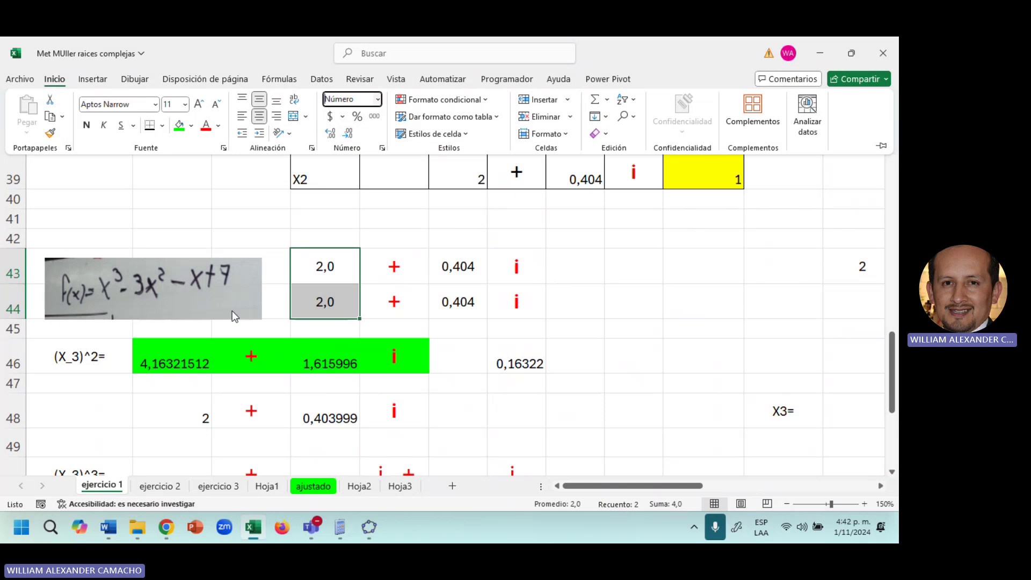
key(ctrl+F1)
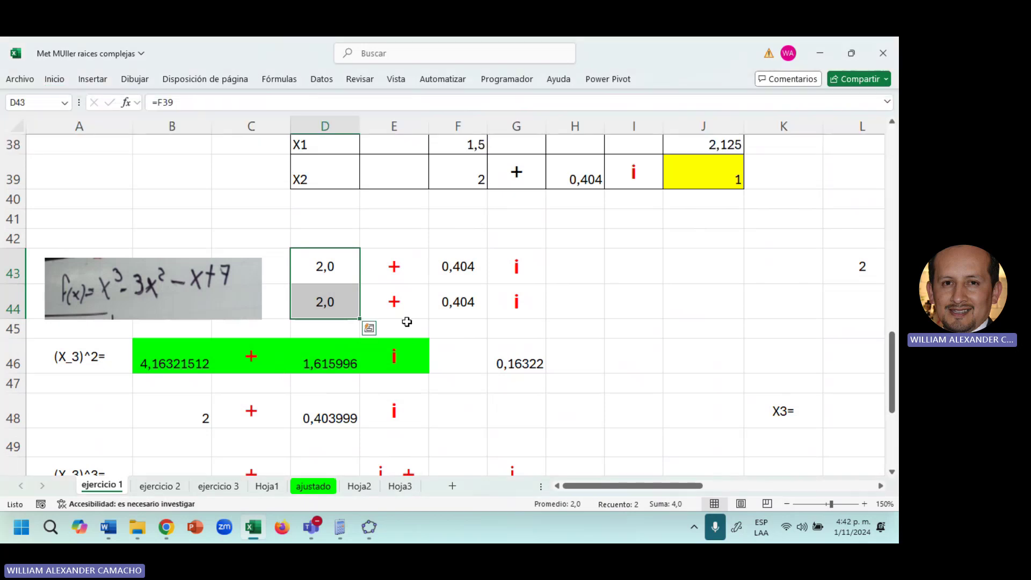
Review how the real and imaginary parts in rows 43 and 44 pair up when multiplied to square X_3
click(340, 272)
click(464, 278)
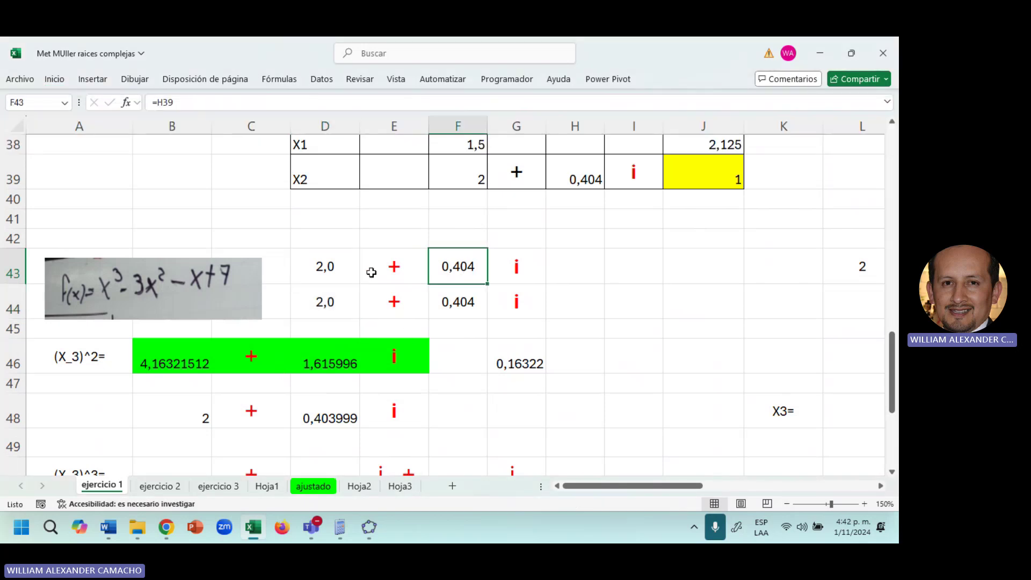
click(330, 277)
click(457, 308)
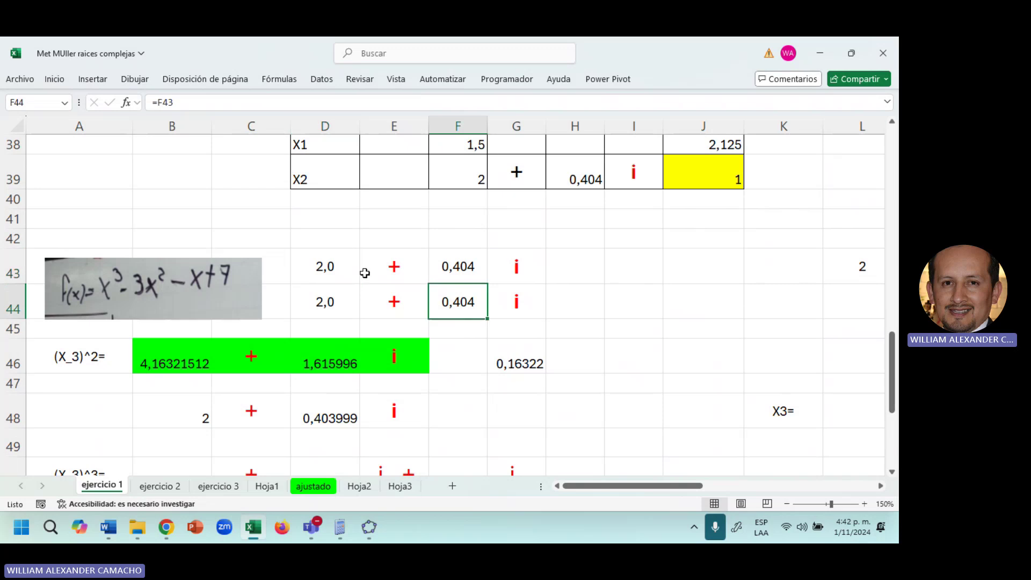
click(331, 271)
click(334, 302)
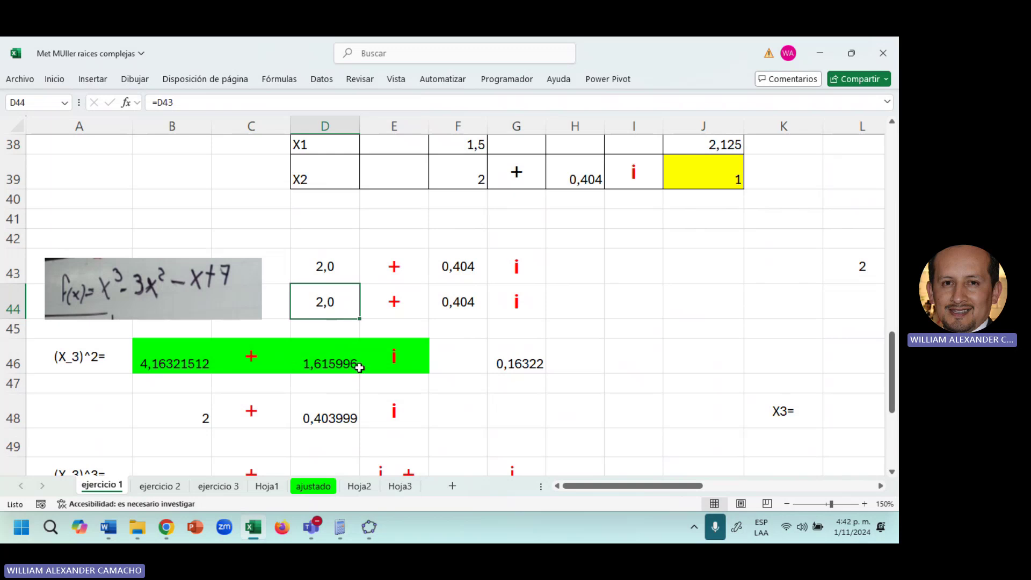
Review how (X_3)^2 times X_3 in rows 46 to 48 leads to the (X_3)^3 and 3*(X_3)^2 rows
drag(191, 414, 296, 407)
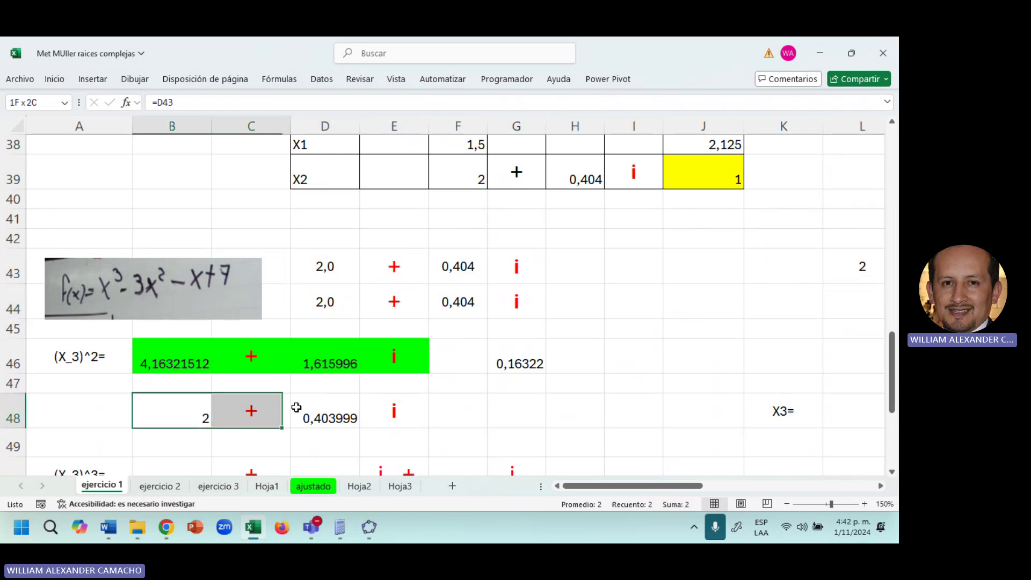
drag(341, 295, 550, 311)
click(142, 425)
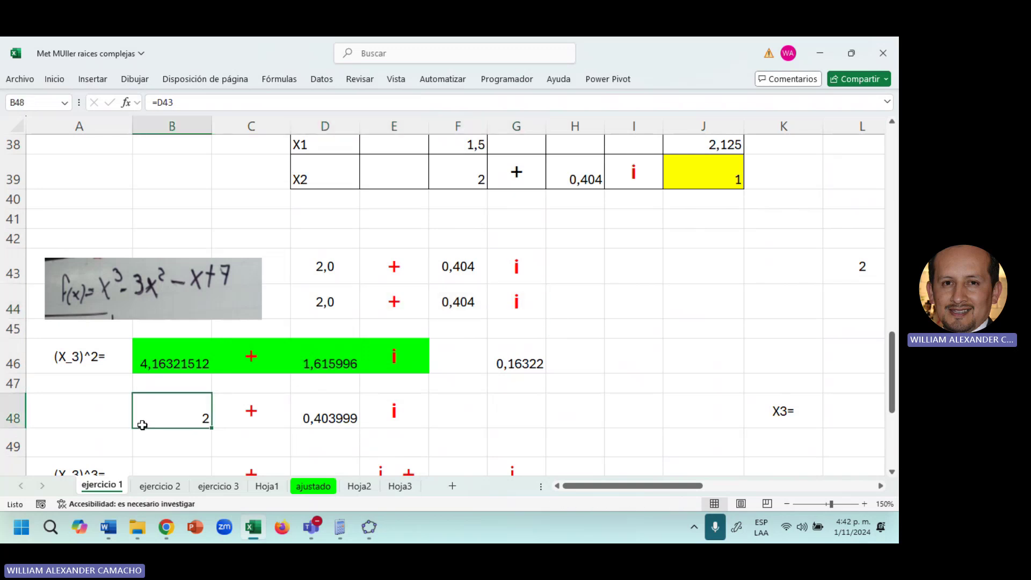
scroll(142, 425, down, 2)
click(139, 424)
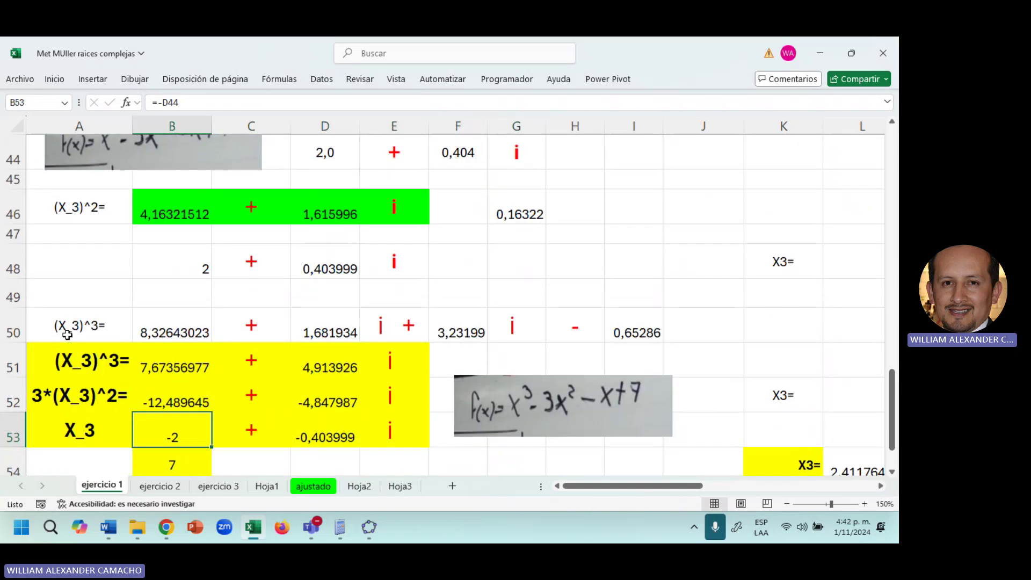
drag(67, 334, 644, 337)
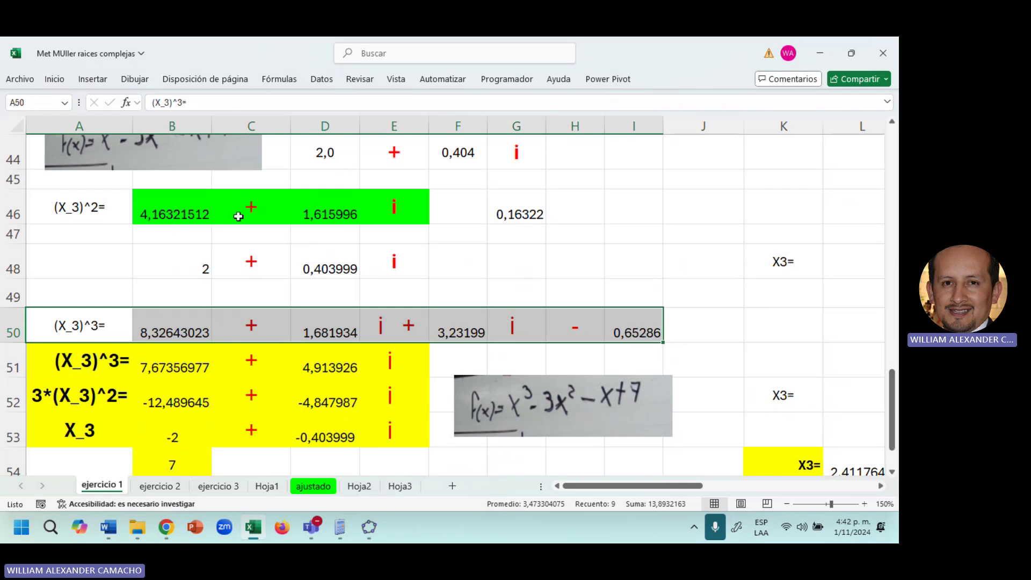
drag(181, 214, 396, 267)
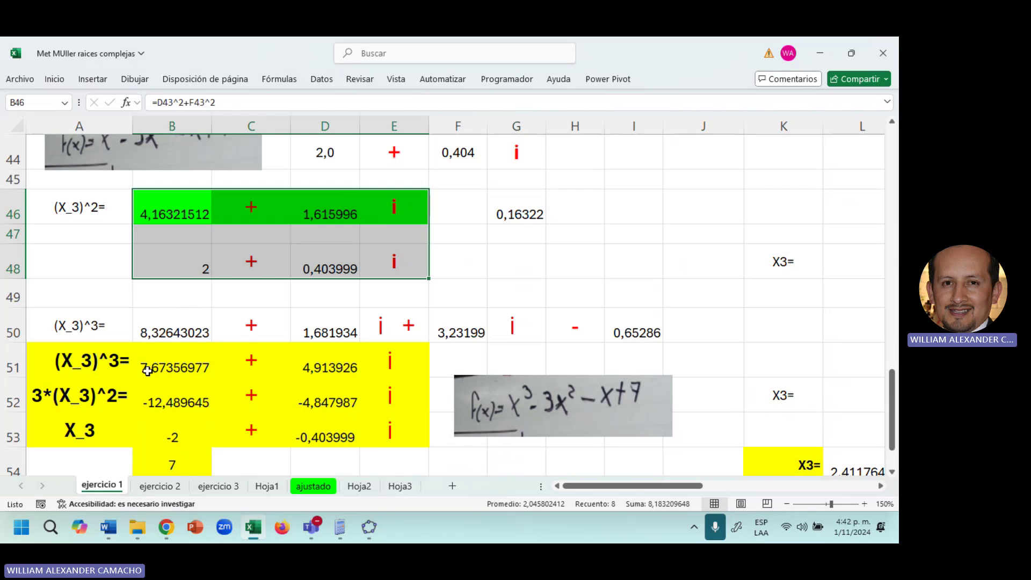
drag(148, 370, 392, 369)
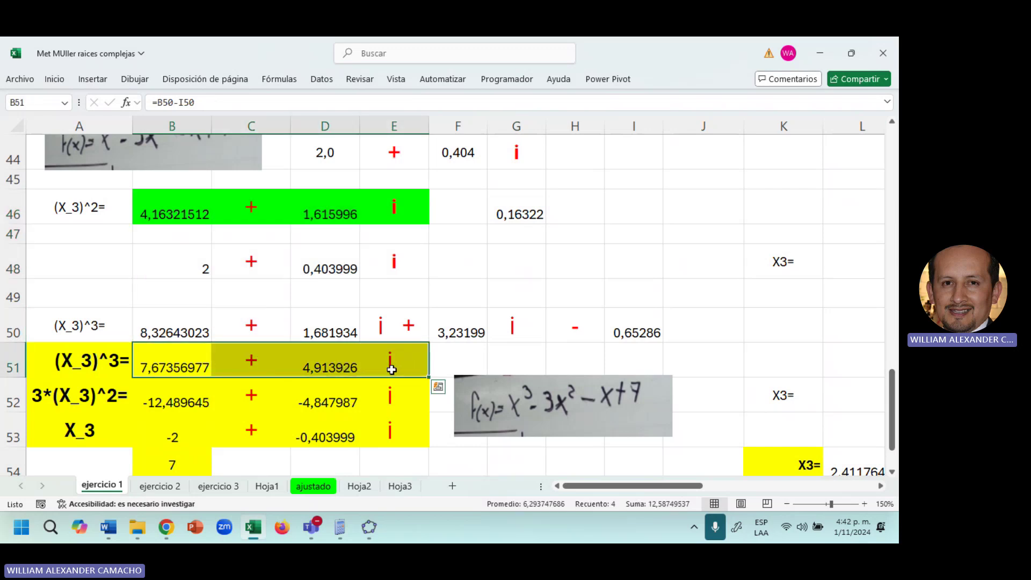
drag(178, 397, 378, 405)
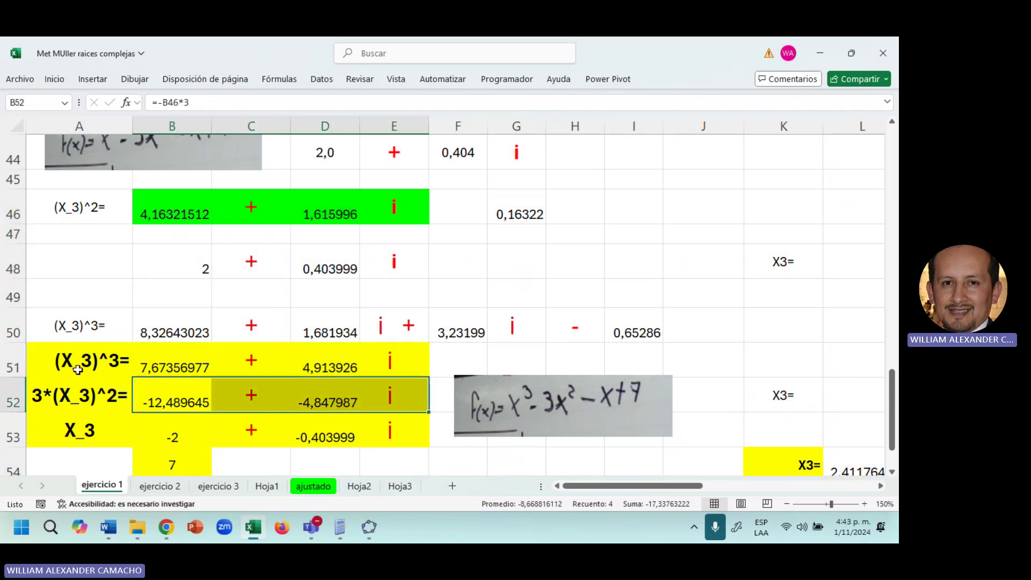
Inspect the formula for the real part of 3*(X_3)^2 in B52 and its source in the (X_3)^2 row
click(152, 398)
double_click(152, 397)
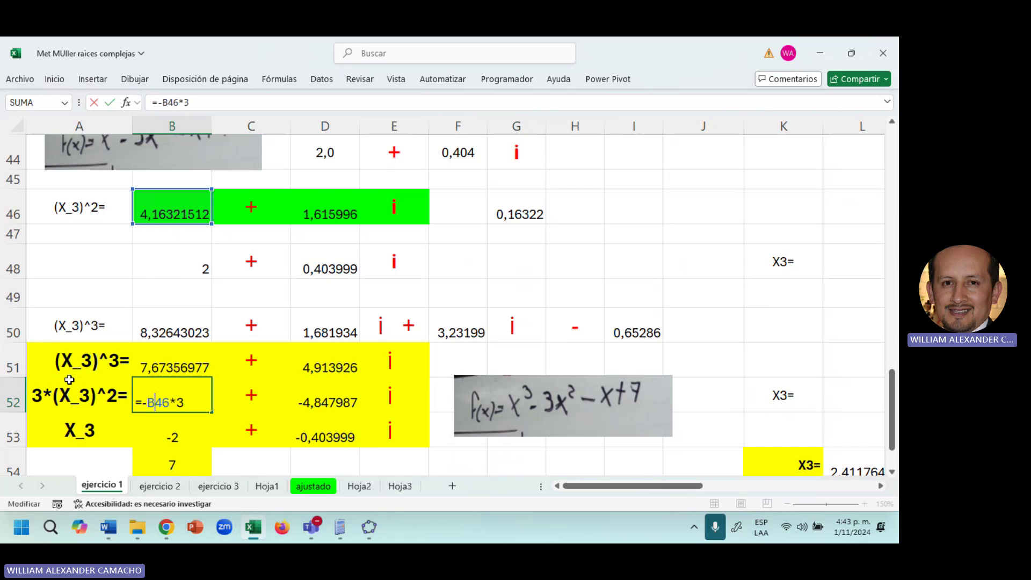
key(Return)
click(160, 366)
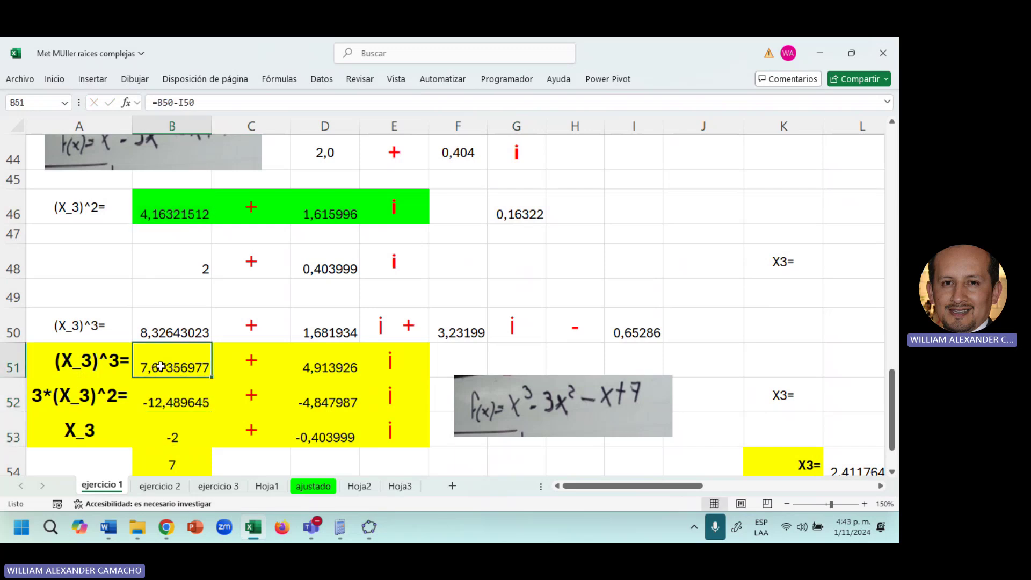
click(50, 397)
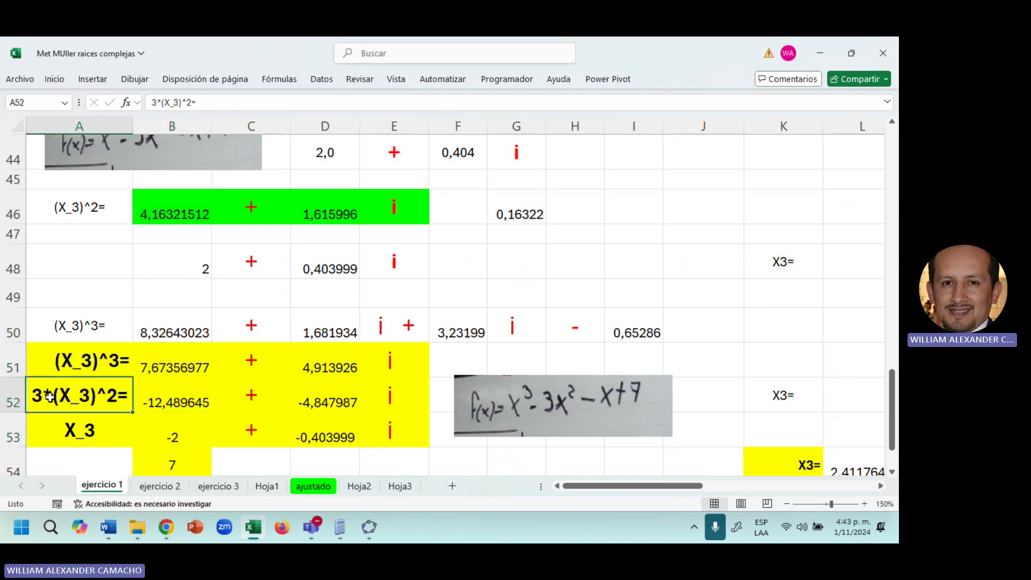
click(181, 404)
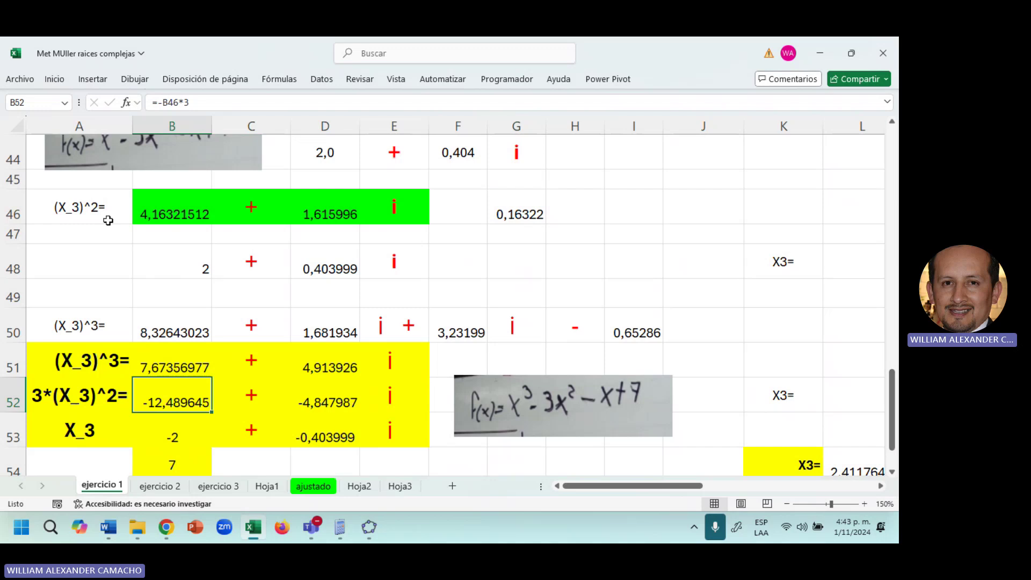
drag(159, 218, 327, 214)
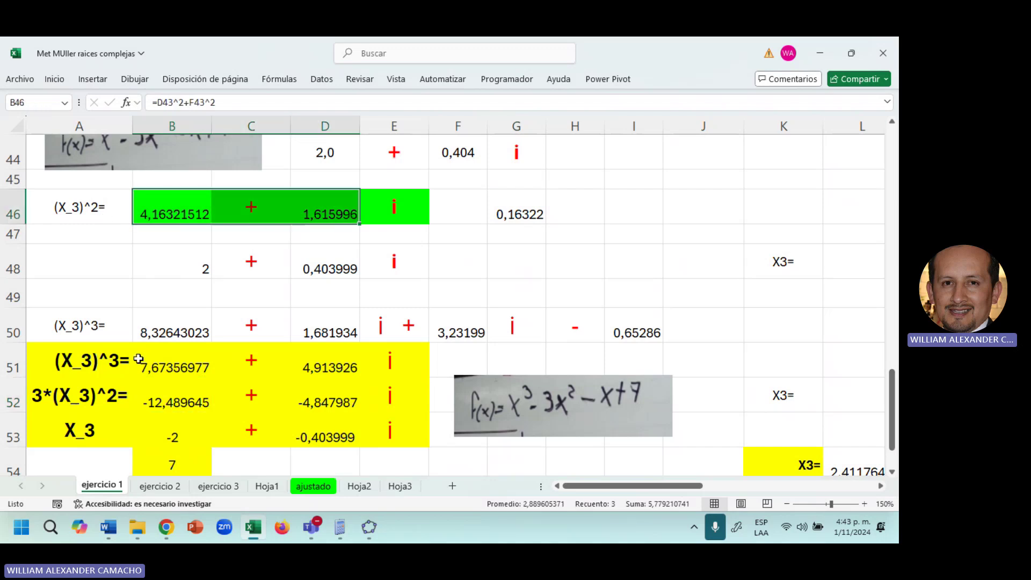
double_click(145, 407)
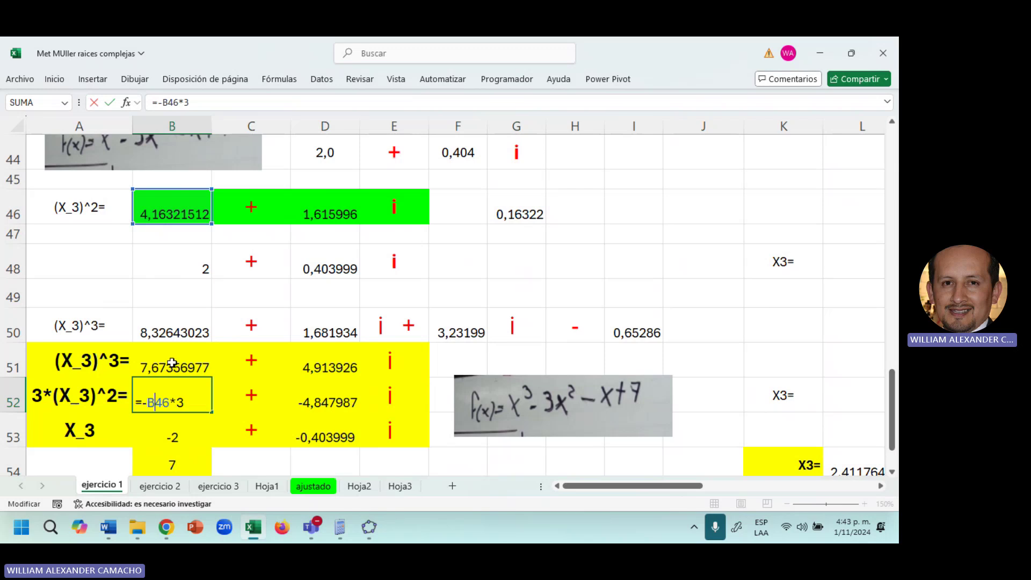
key(Return)
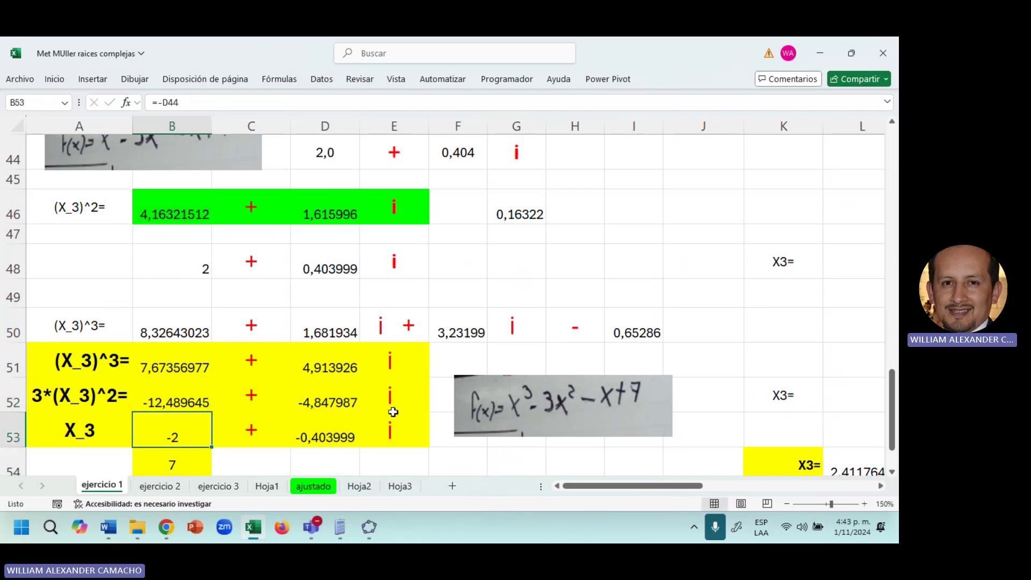
Enter =-3*D46 in D52 as the imaginary part of the 3*(X_3)^2 term
click(306, 397)
text(=-3*D46)
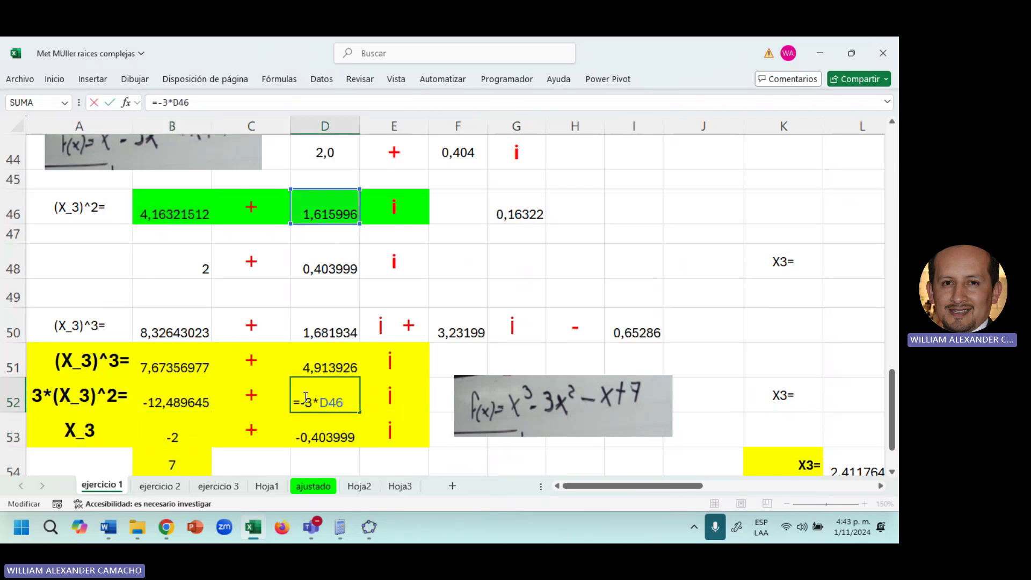
key(Return)
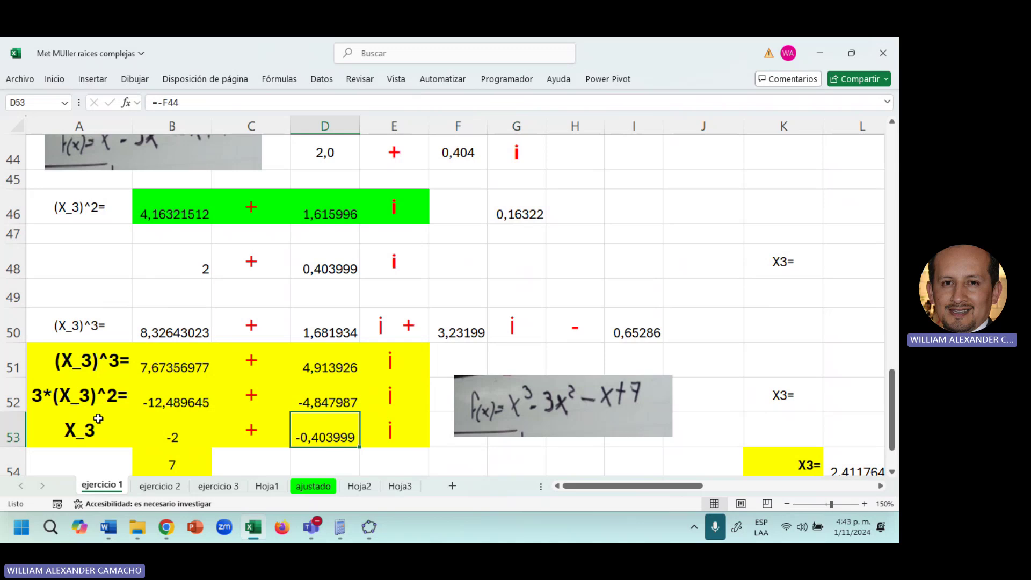
Put a minus sign in front of the X_3 label in A53
click(84, 428)
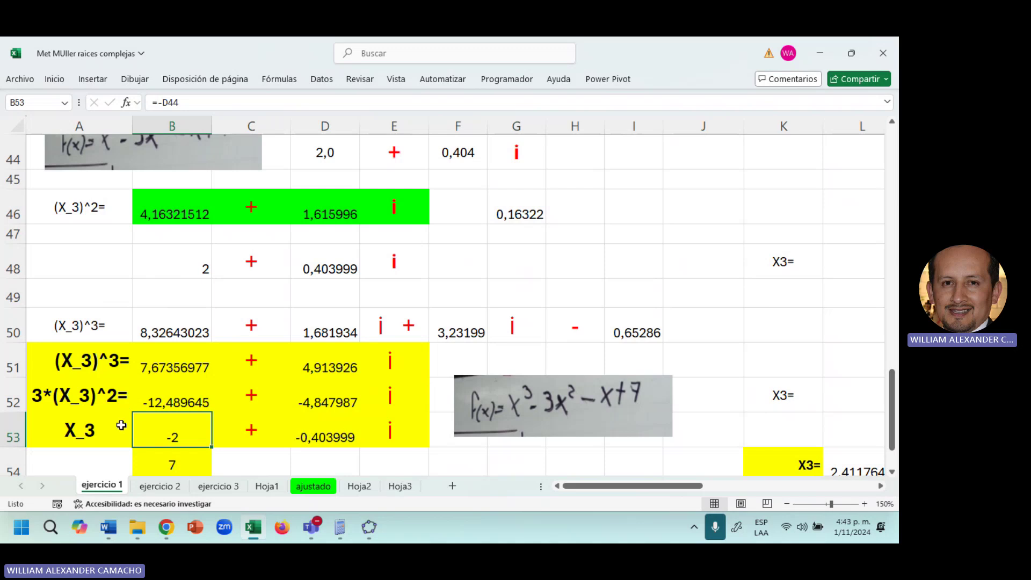
double_click(52, 427)
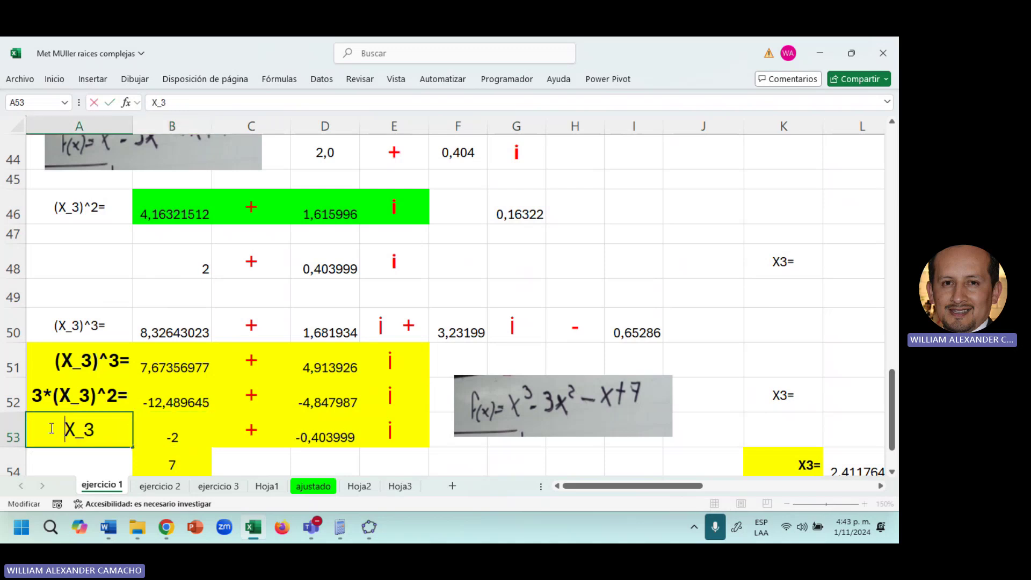
text(-)
key(Return)
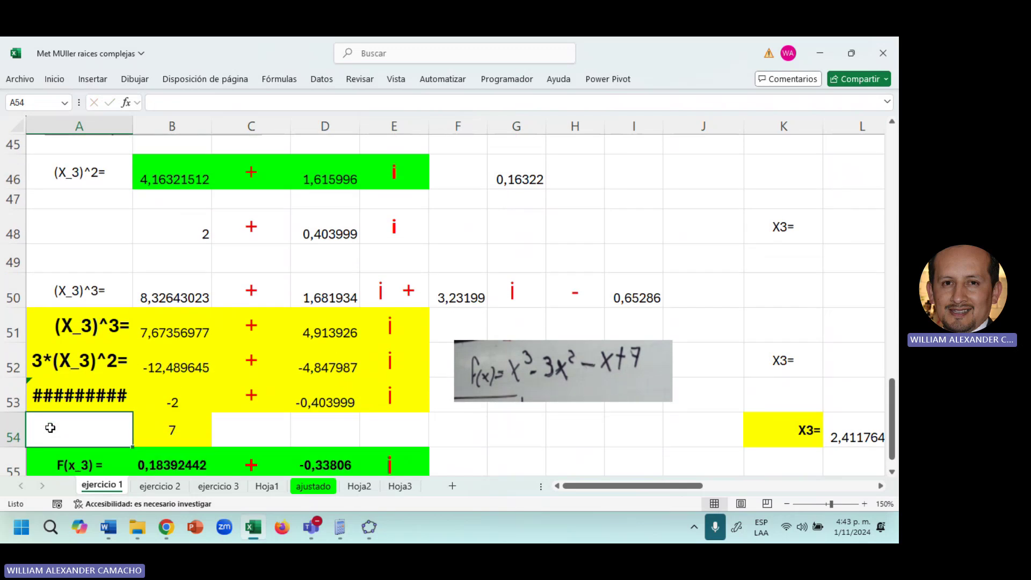
Try to fix the ######### display in A53 by applying the General number format
click(53, 408)
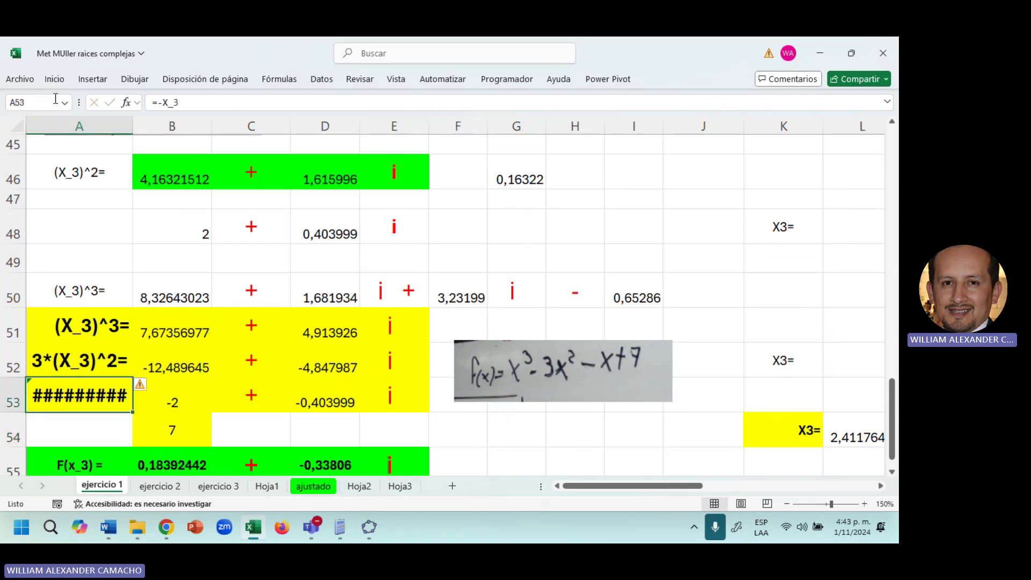
click(54, 80)
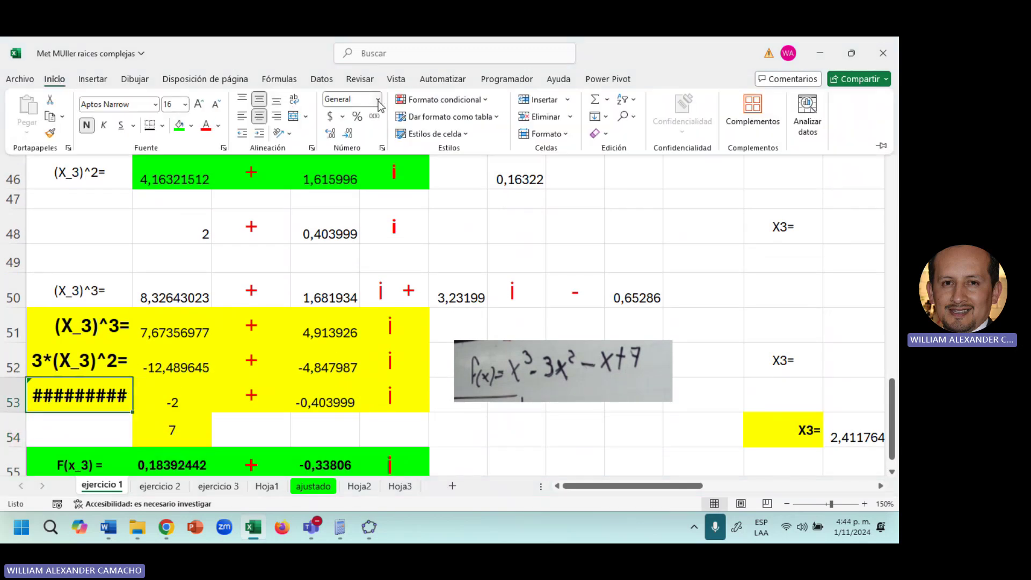
click(378, 101)
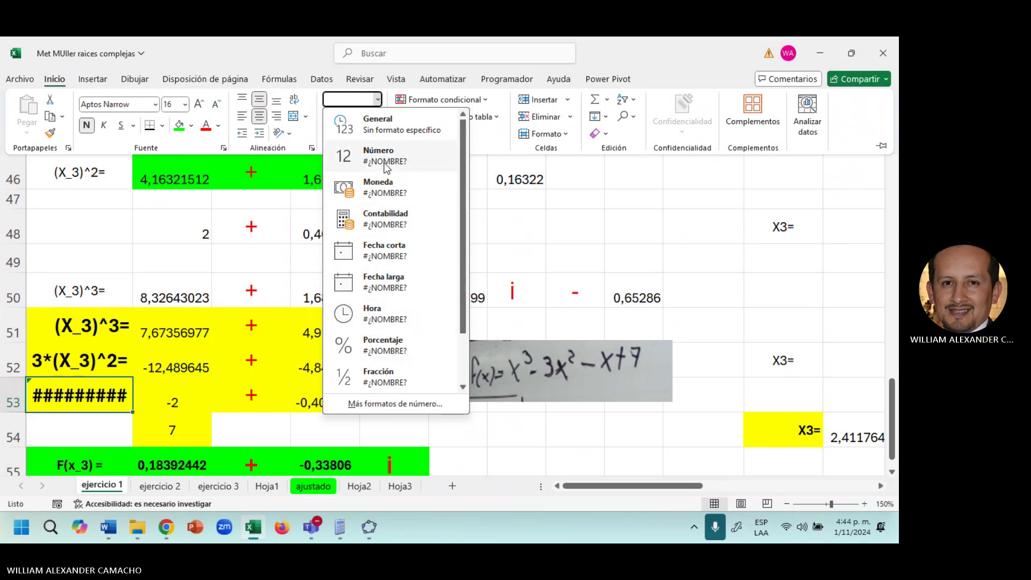
click(385, 130)
click(91, 408)
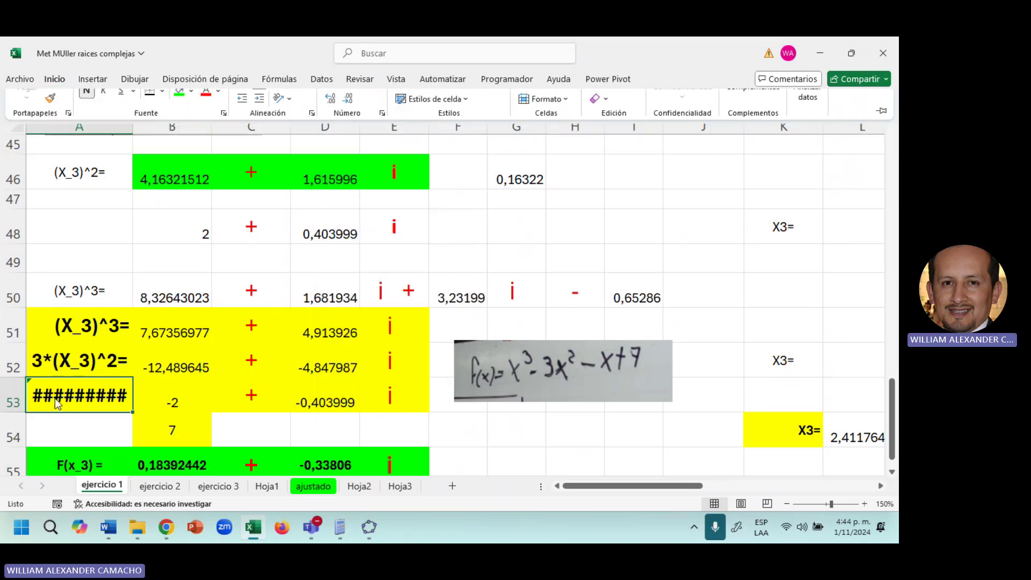
Remove the equals sign from A53 to make it the plain text label -X_3
double_click(42, 400)
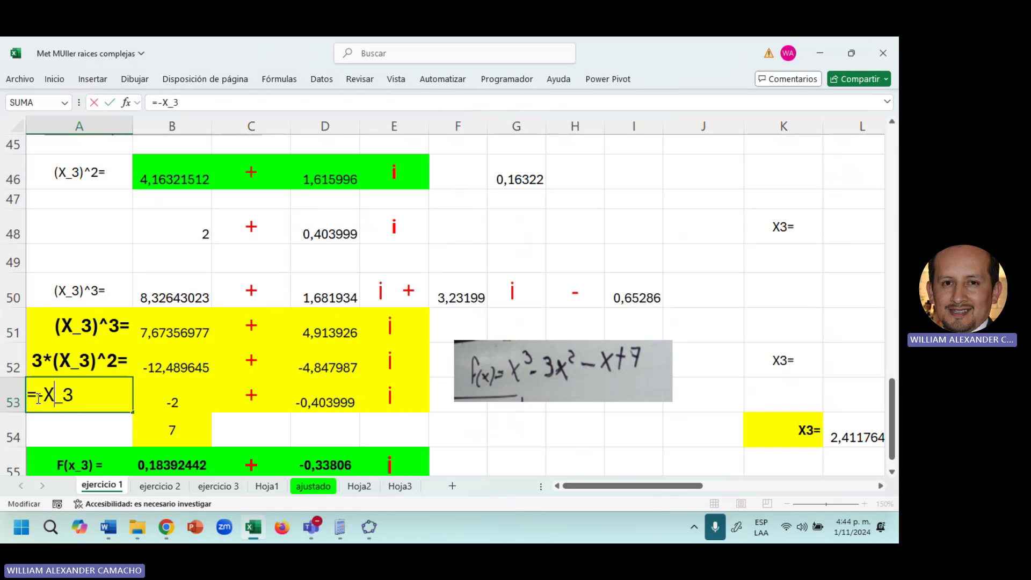
key(BackSpace)
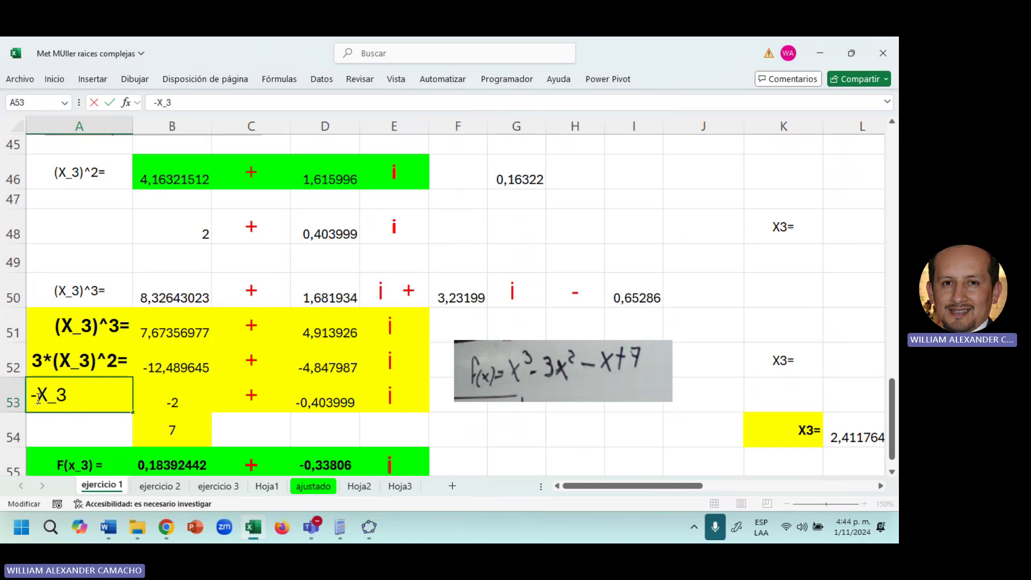
key(Return)
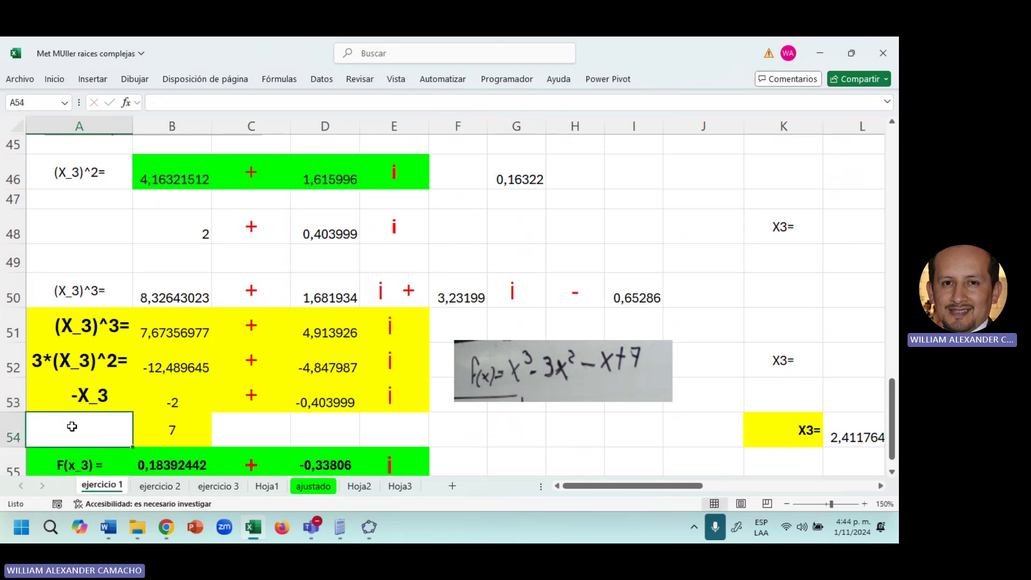
Review the constant term in B54 against the handwritten function, and the real and imaginary terms in columns B and D
click(156, 439)
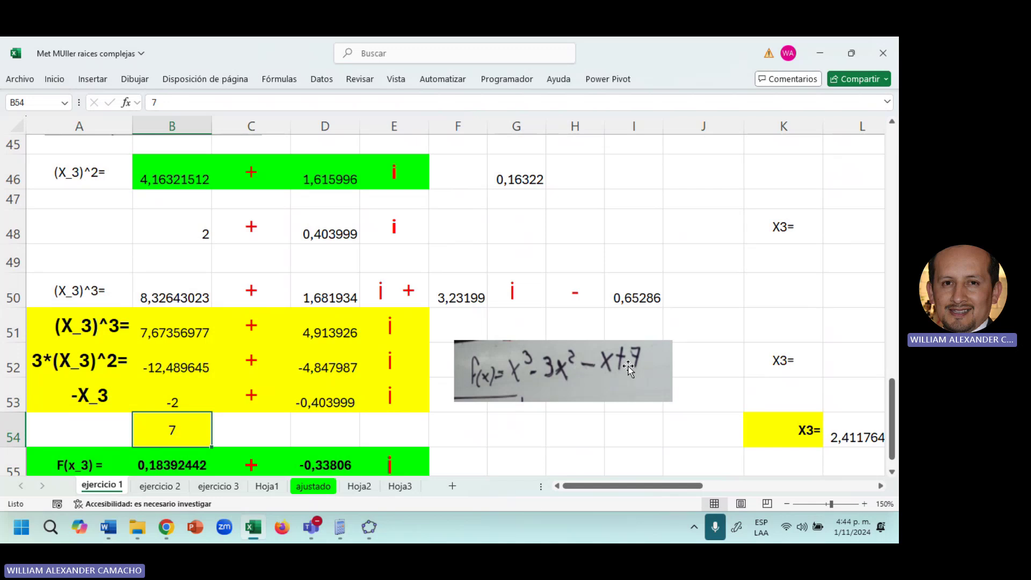
click(484, 426)
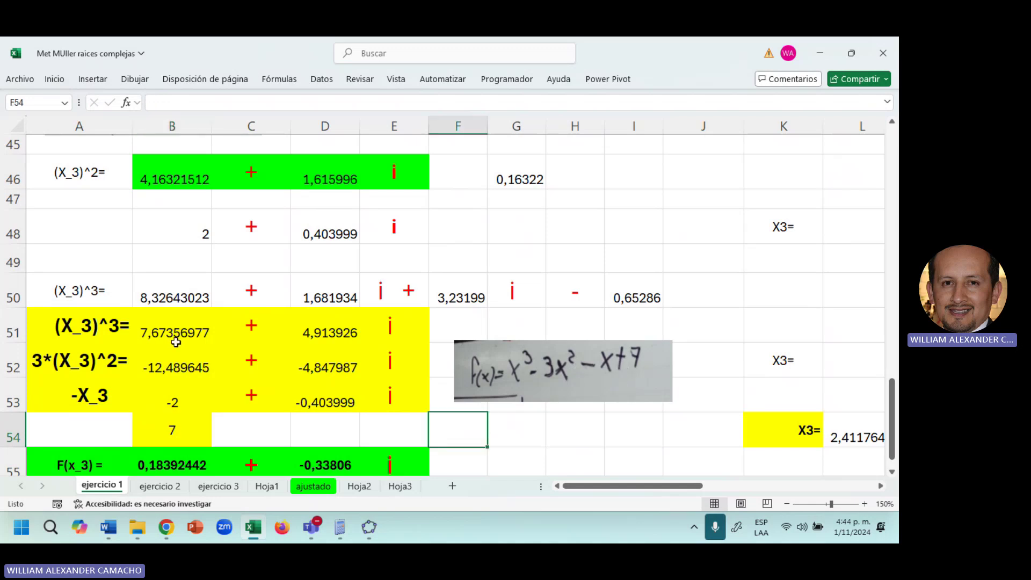
drag(175, 290, 175, 424)
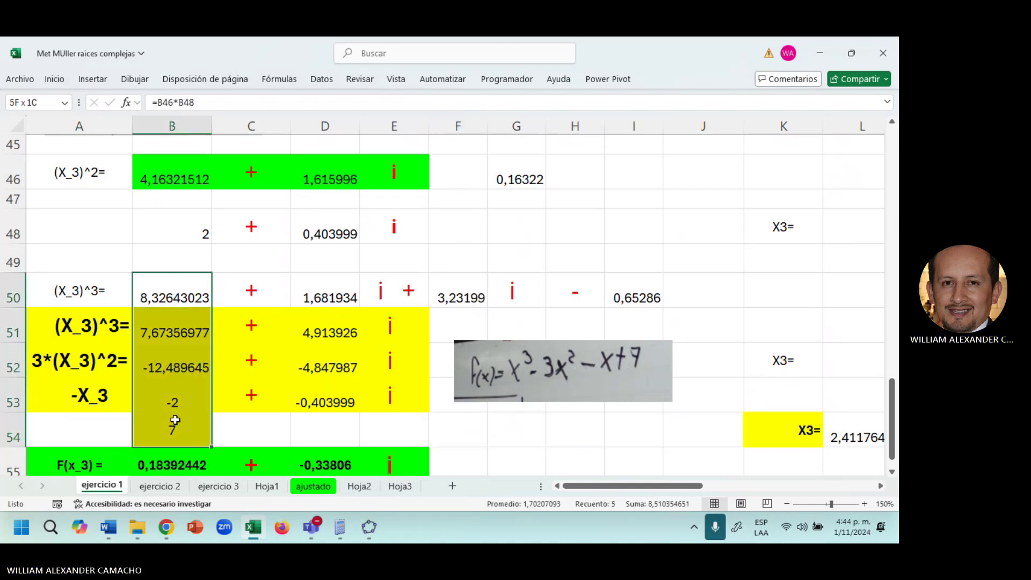
drag(307, 293, 317, 396)
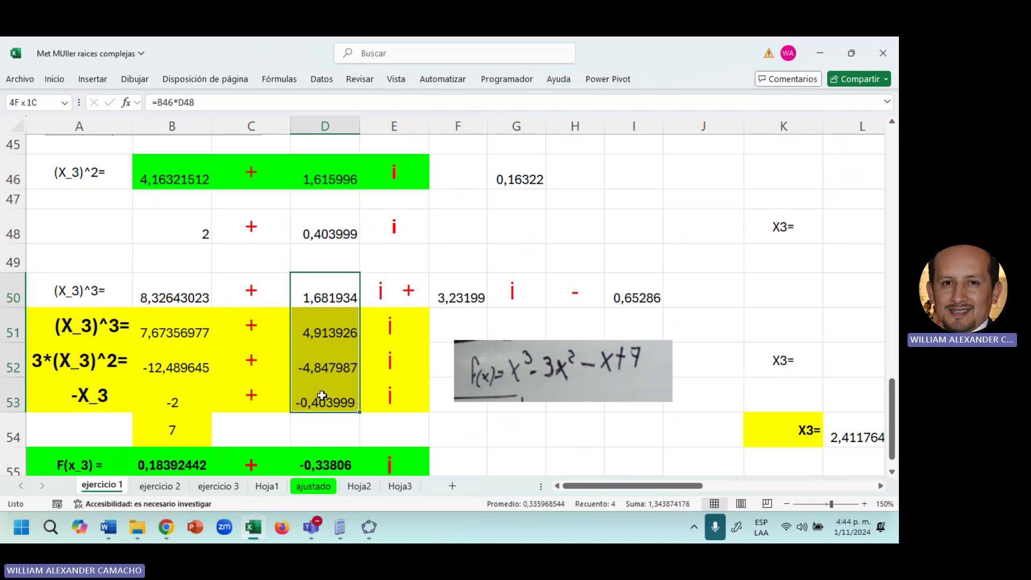
click(304, 440)
Inspect the formulas for the real and imaginary parts of F(x_3) in B55 and D55
scroll(304, 440, down, 1)
click(170, 415)
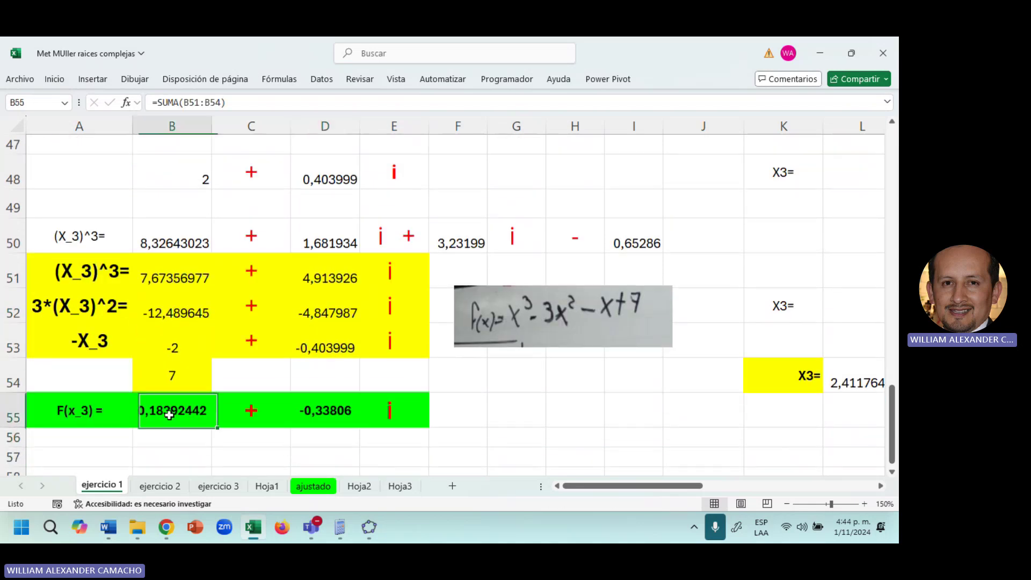
double_click(171, 415)
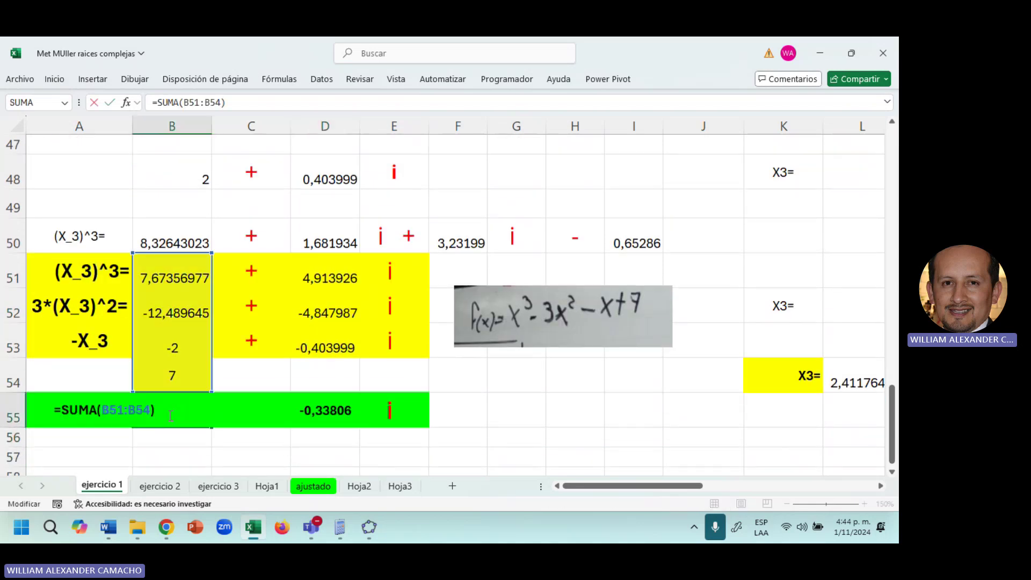
key(Return)
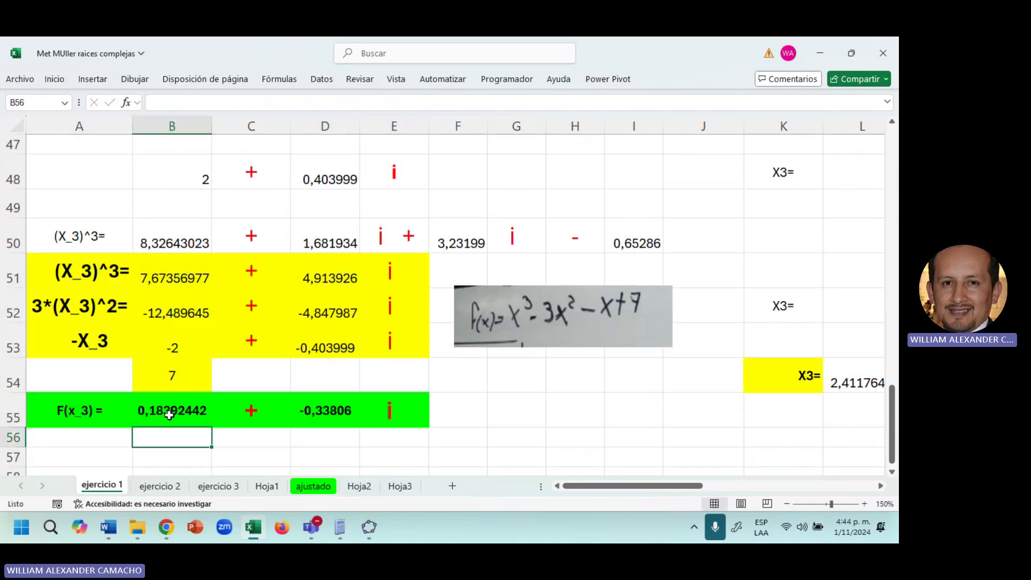
double_click(321, 410)
key(Return)
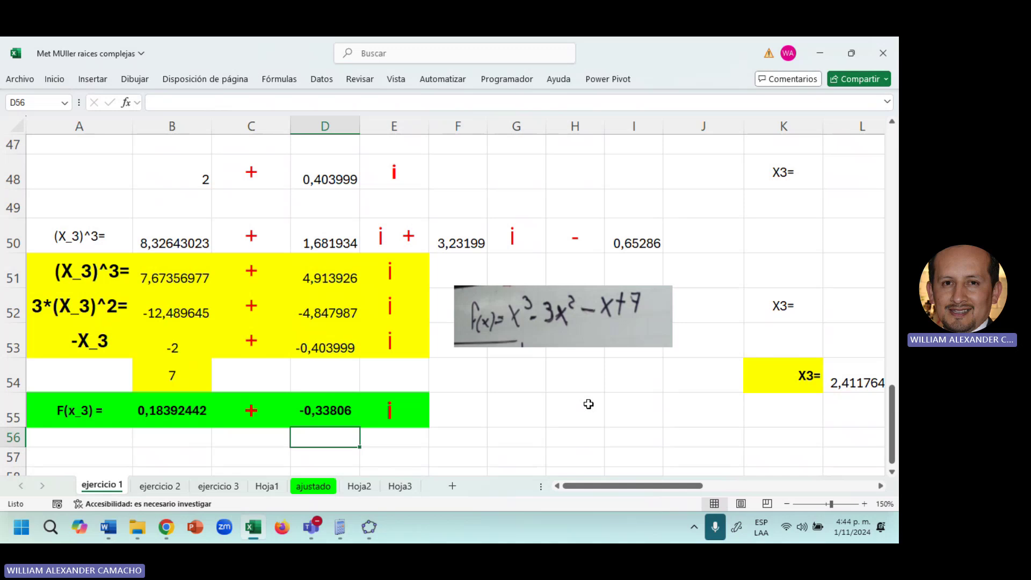
Switch to the General channel's meeting in Microsoft Teams and request to stop the recording and transcription
click(166, 526)
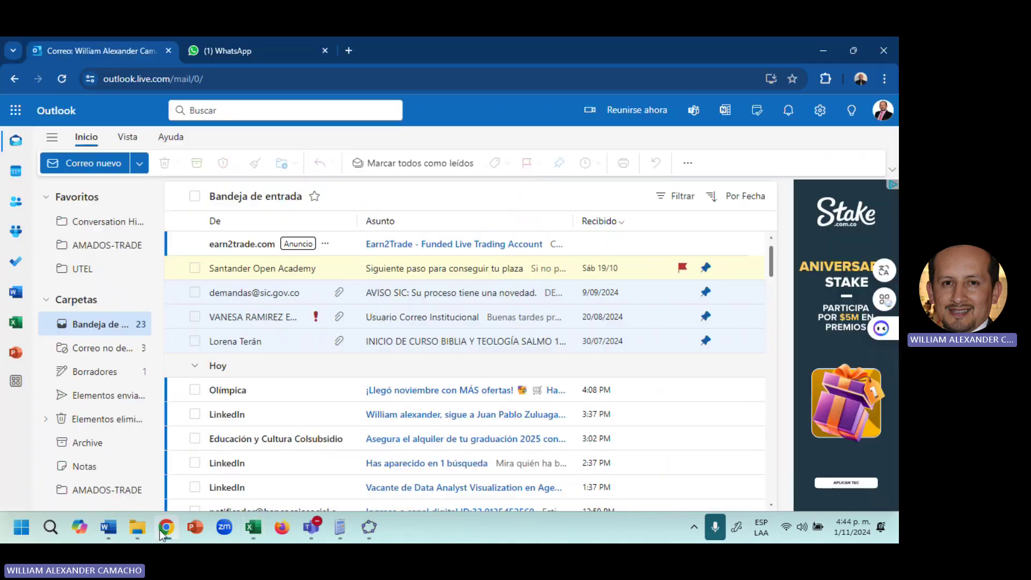
mouse_move(311, 527)
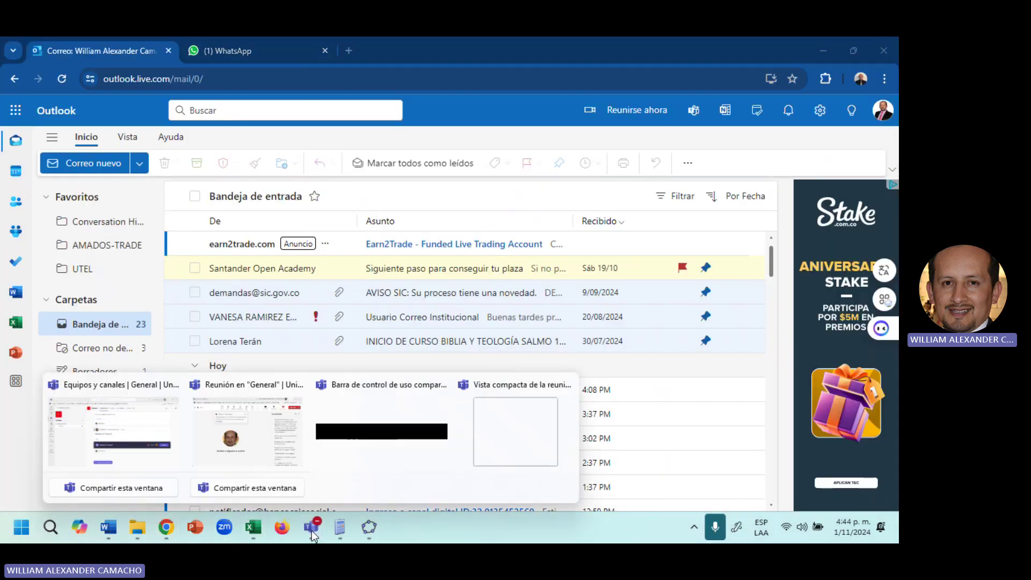
click(156, 459)
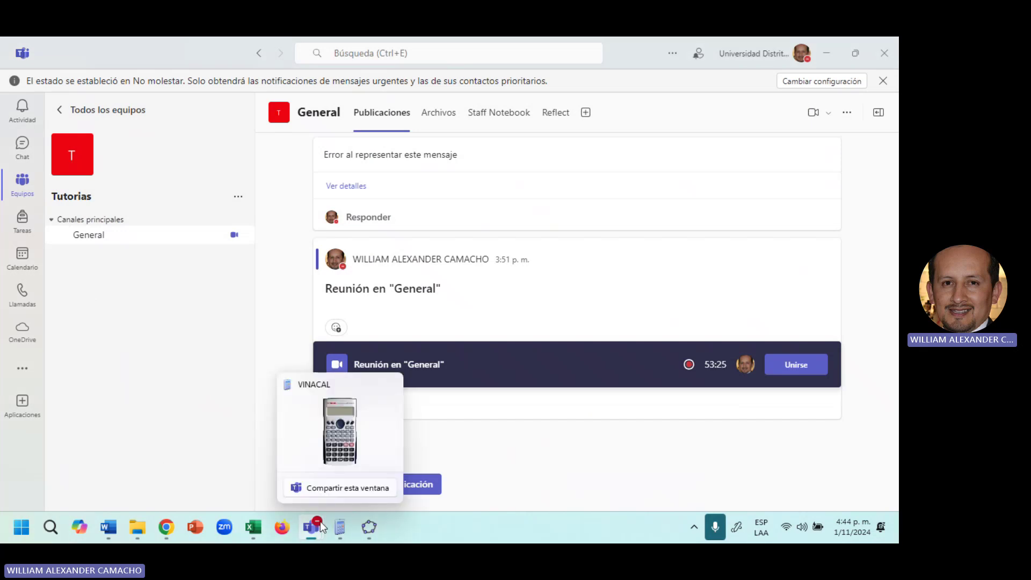
mouse_move(317, 528)
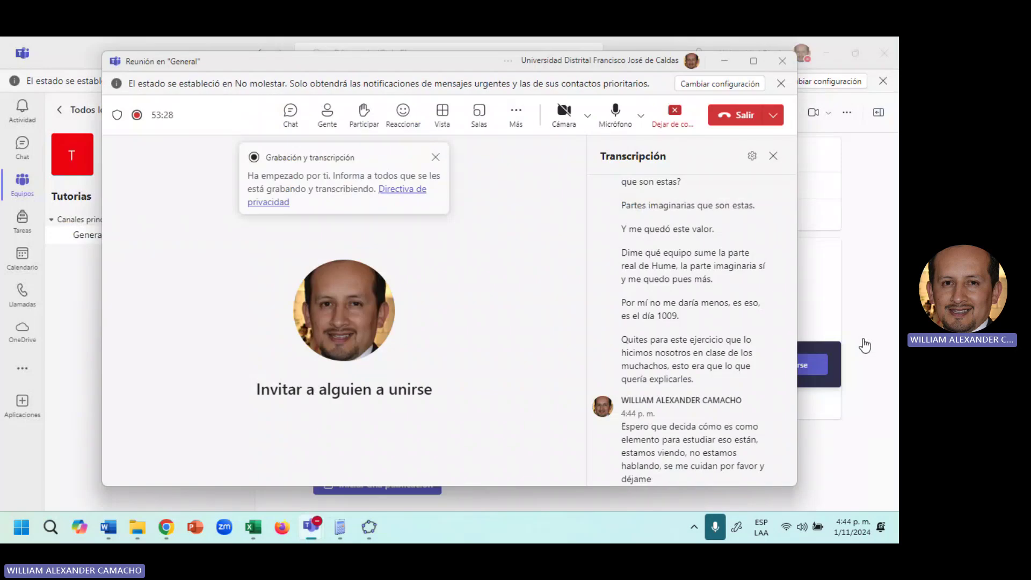
click(517, 115)
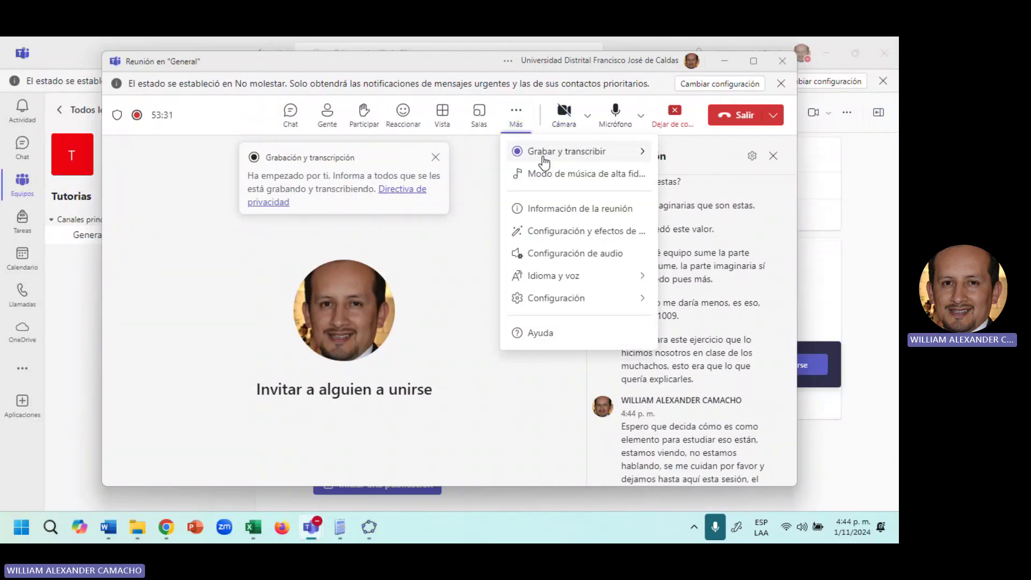
mouse_move(547, 153)
click(436, 159)
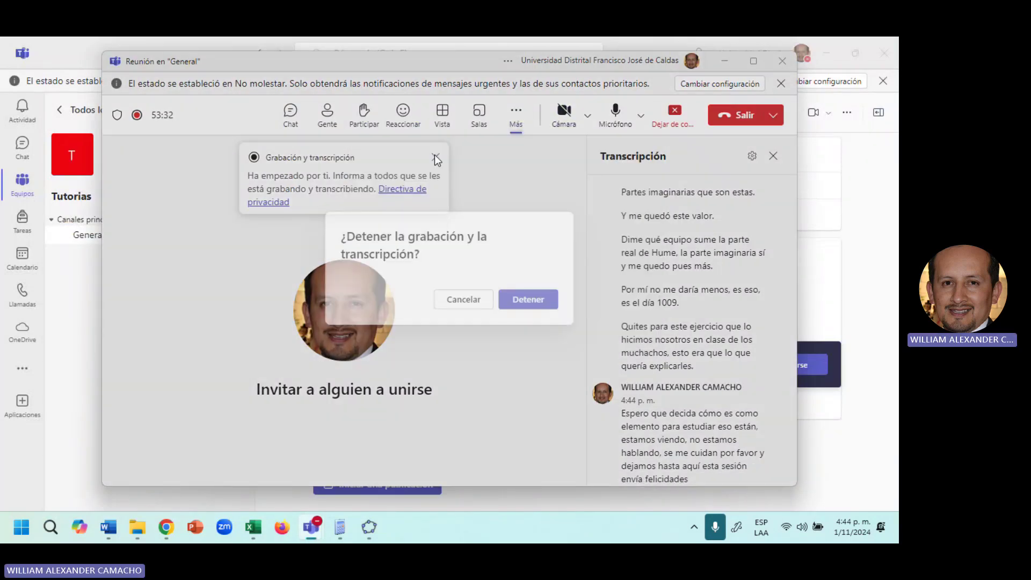